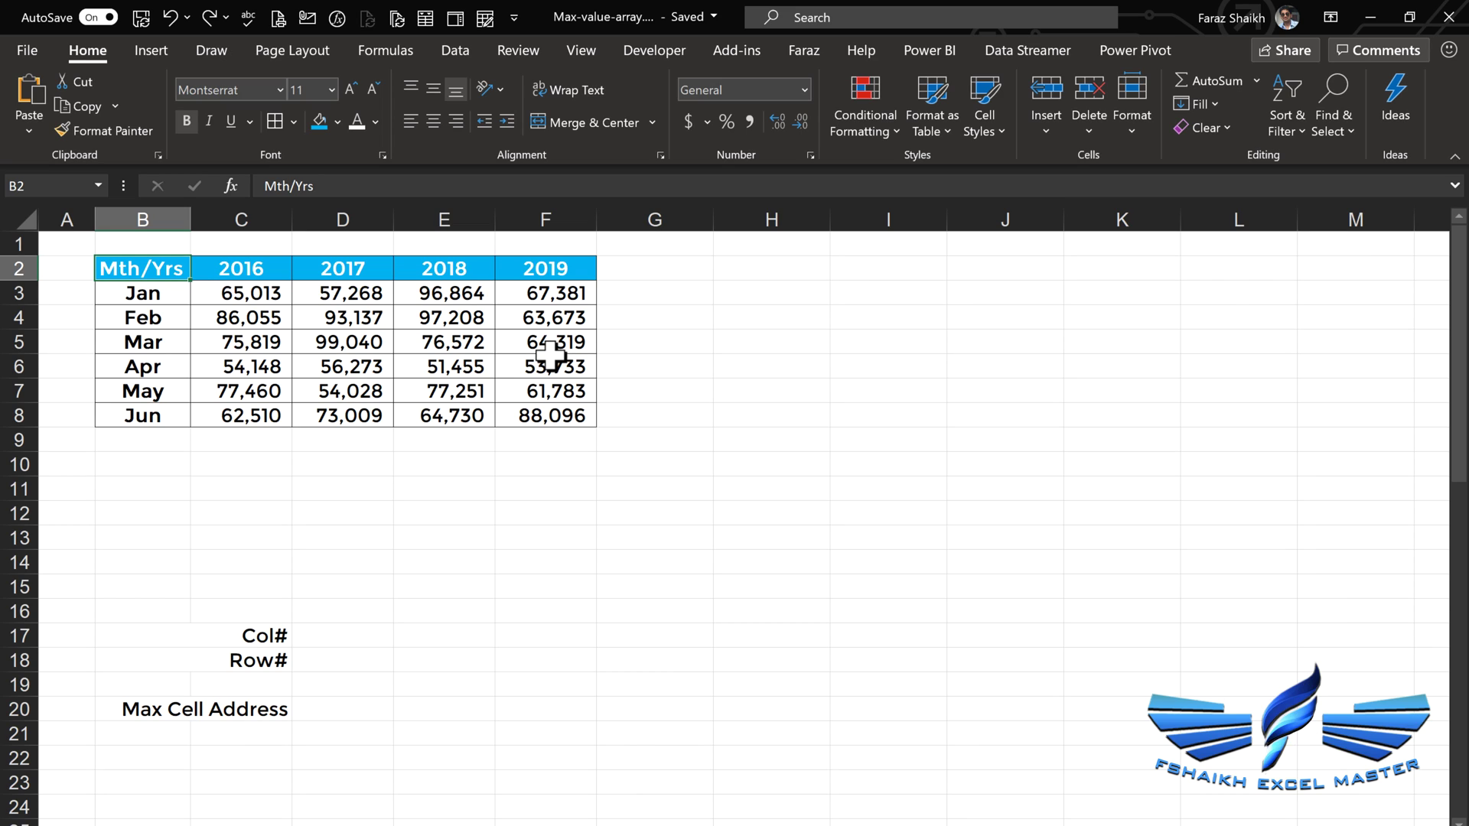
Enter =MAX(C3:F8) in H3, returning the top sale of 99,040.
key(Right)
key(Right)
key(Right)
key(Right)
key(Right)
key(Right)
key(Down)
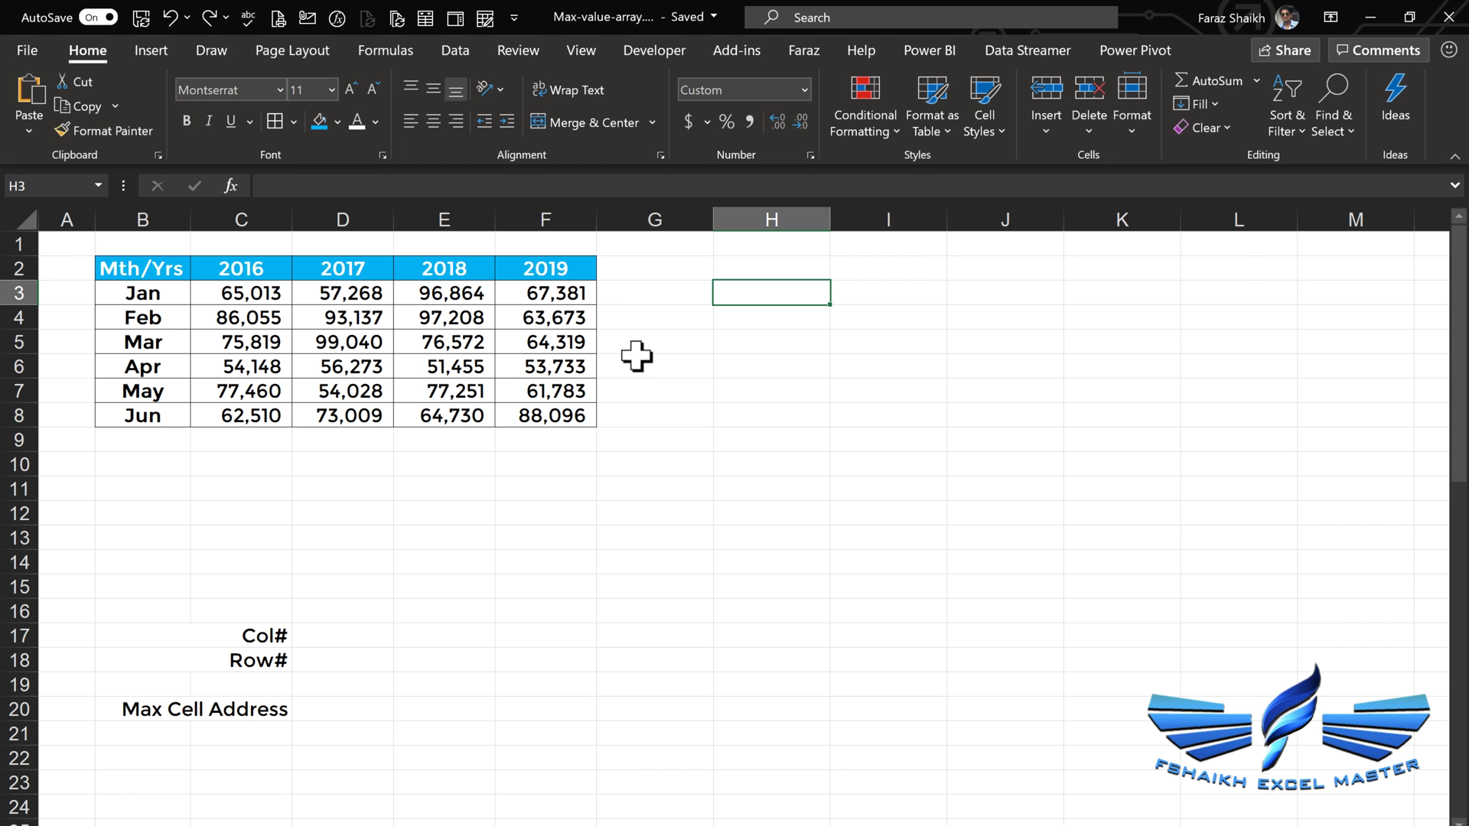
text(=max)
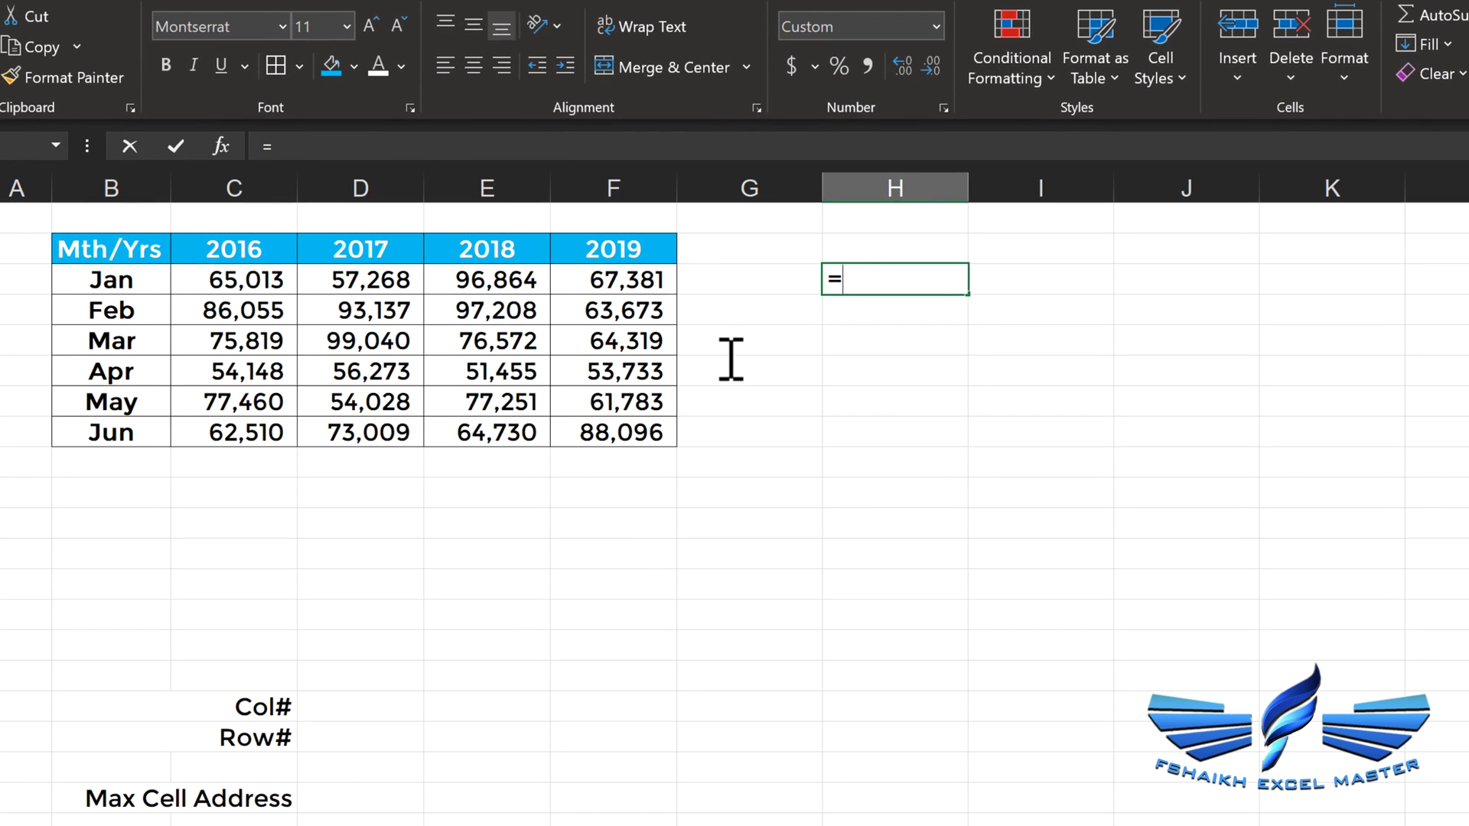
key(Tab)
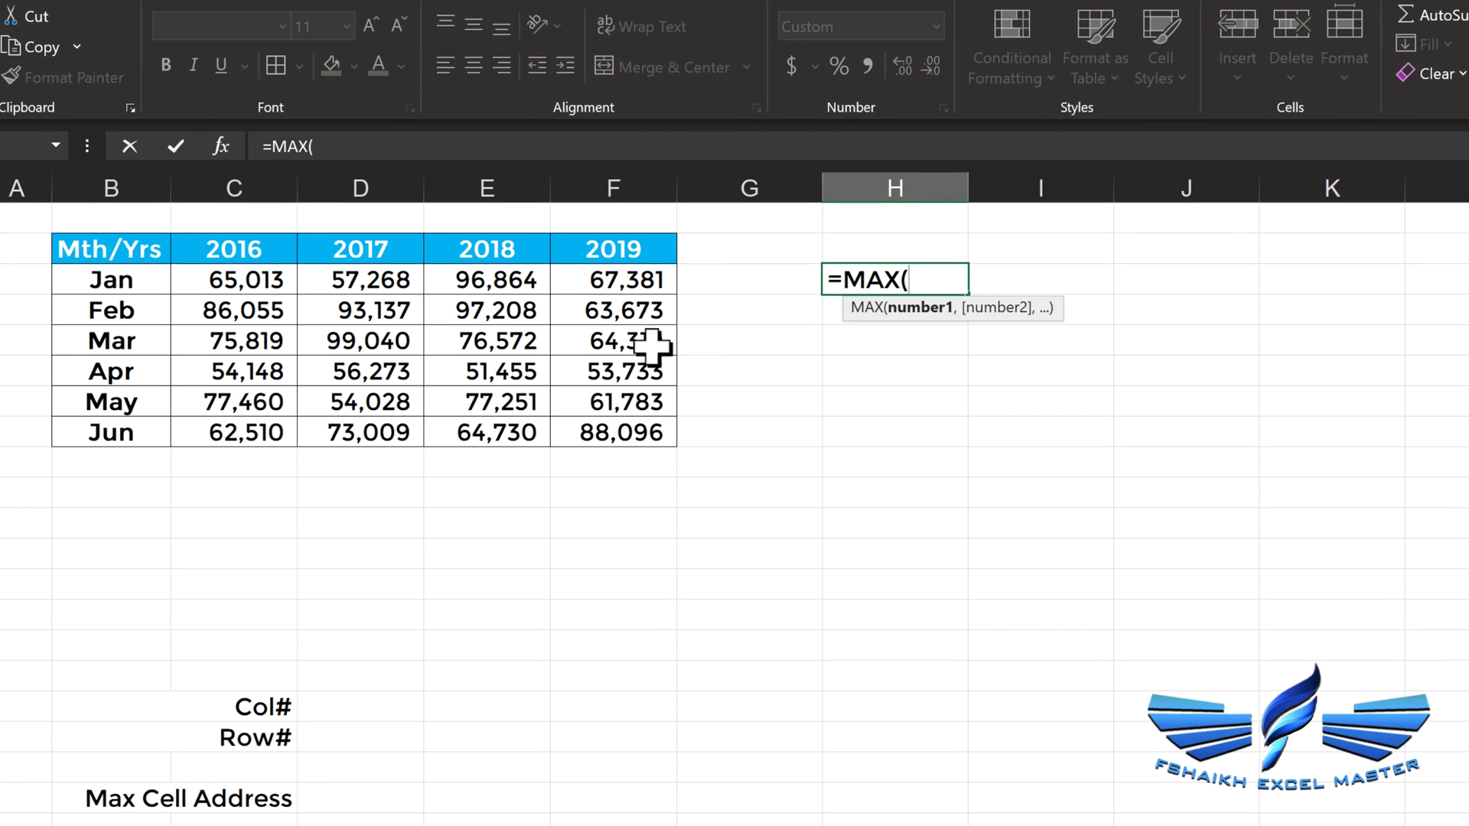
drag(243, 287, 607, 439)
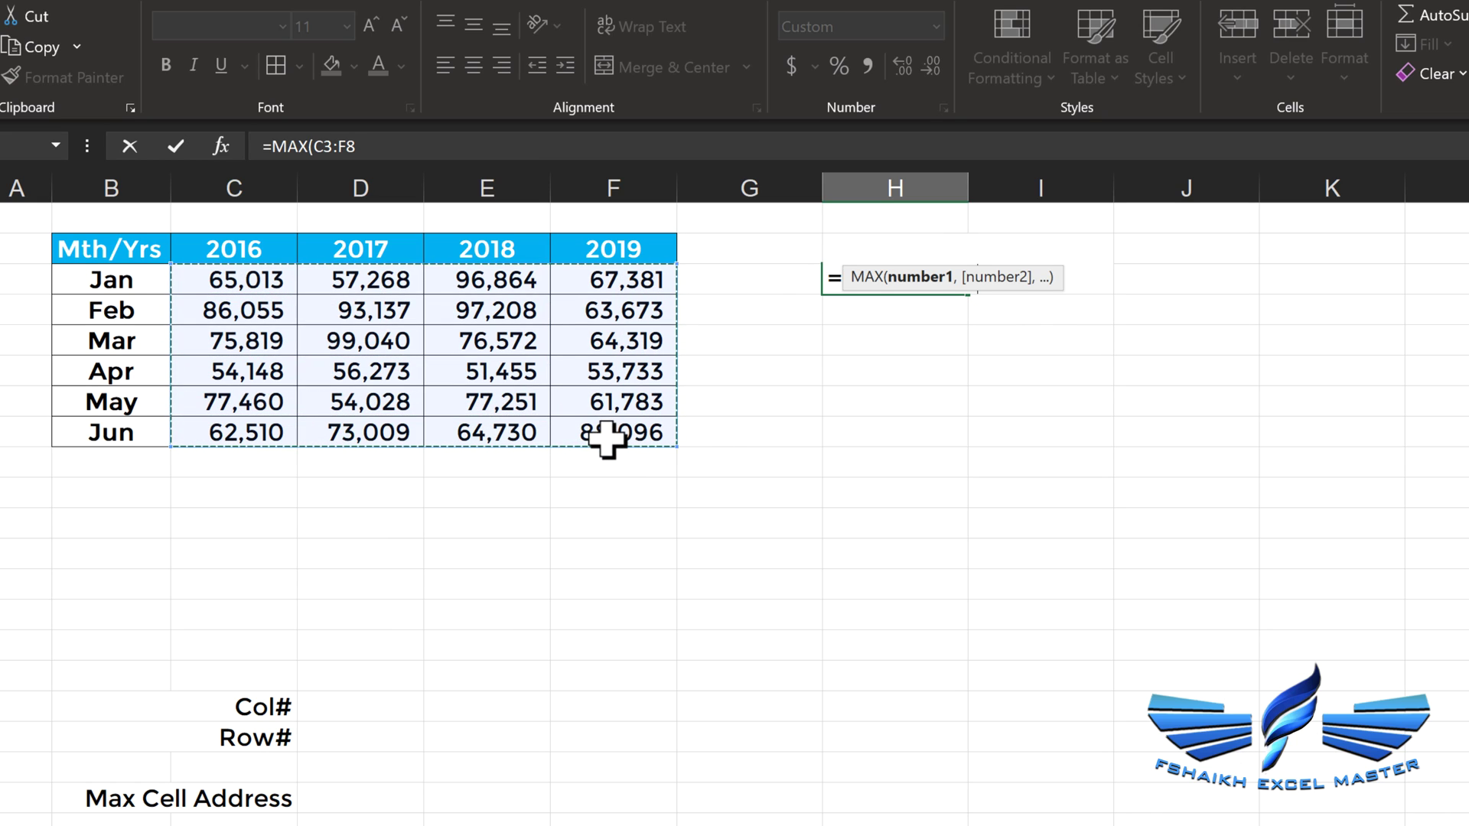
text())
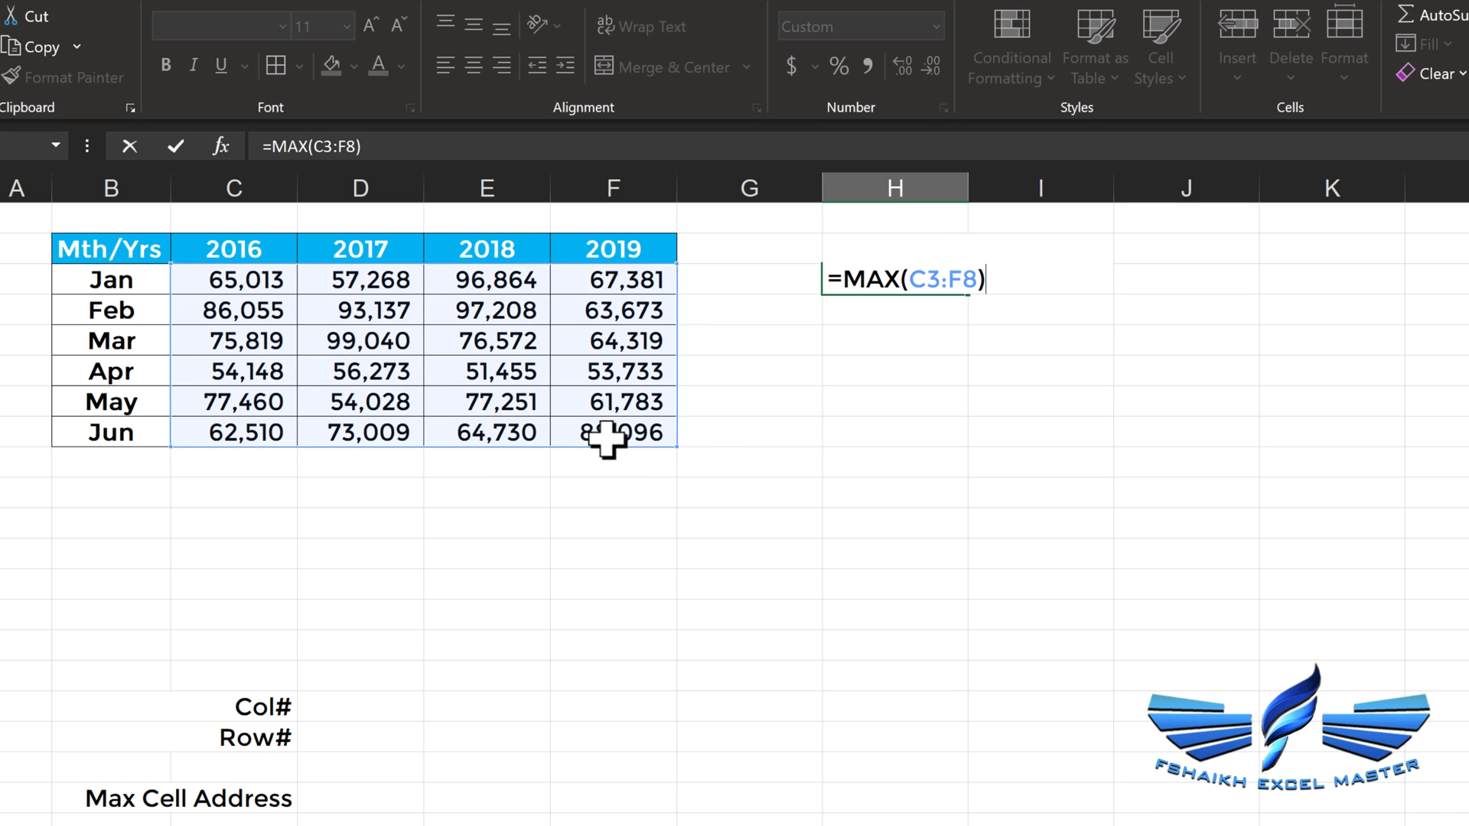
key(Return)
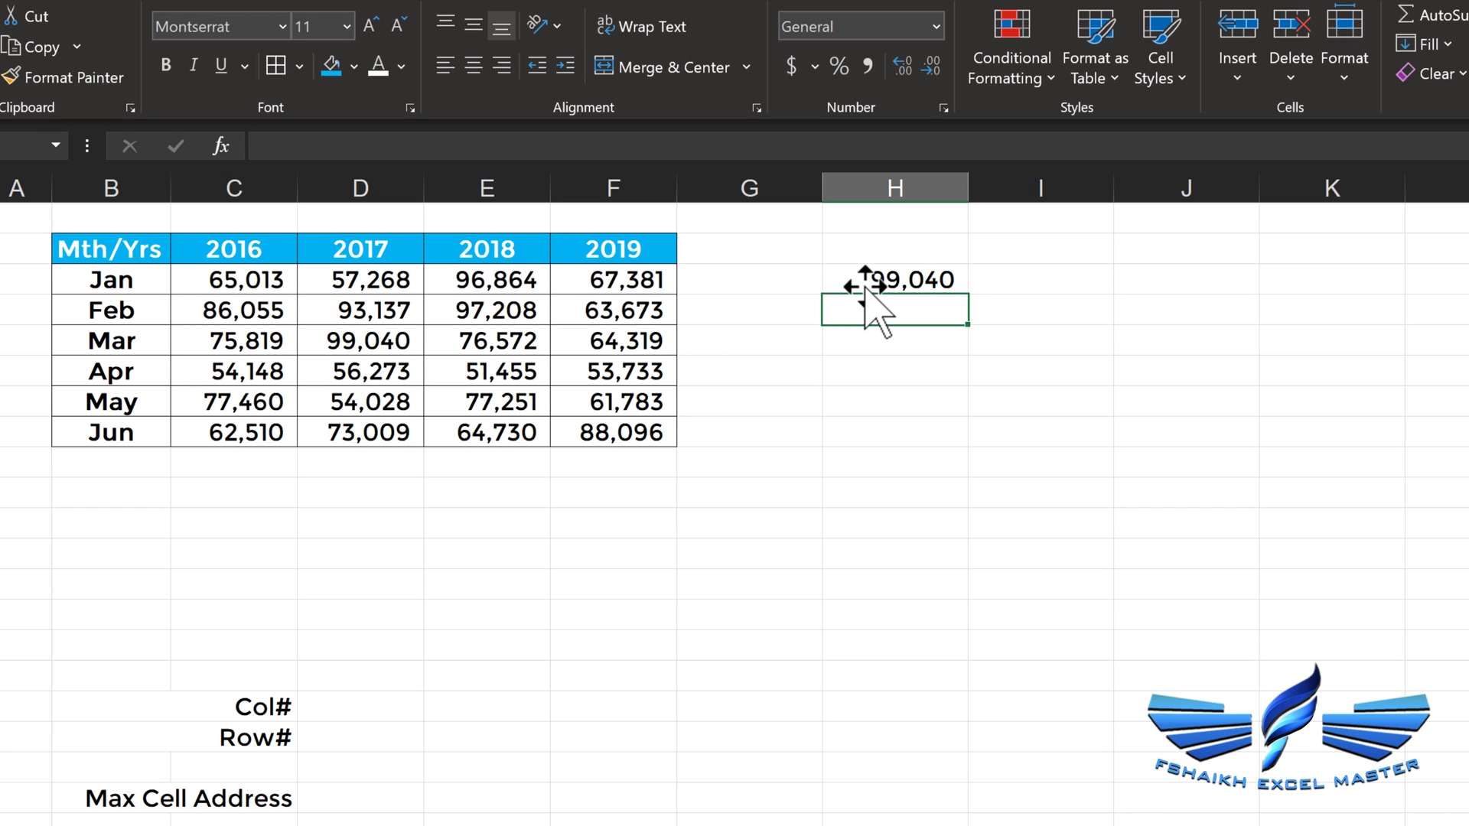
click(894, 277)
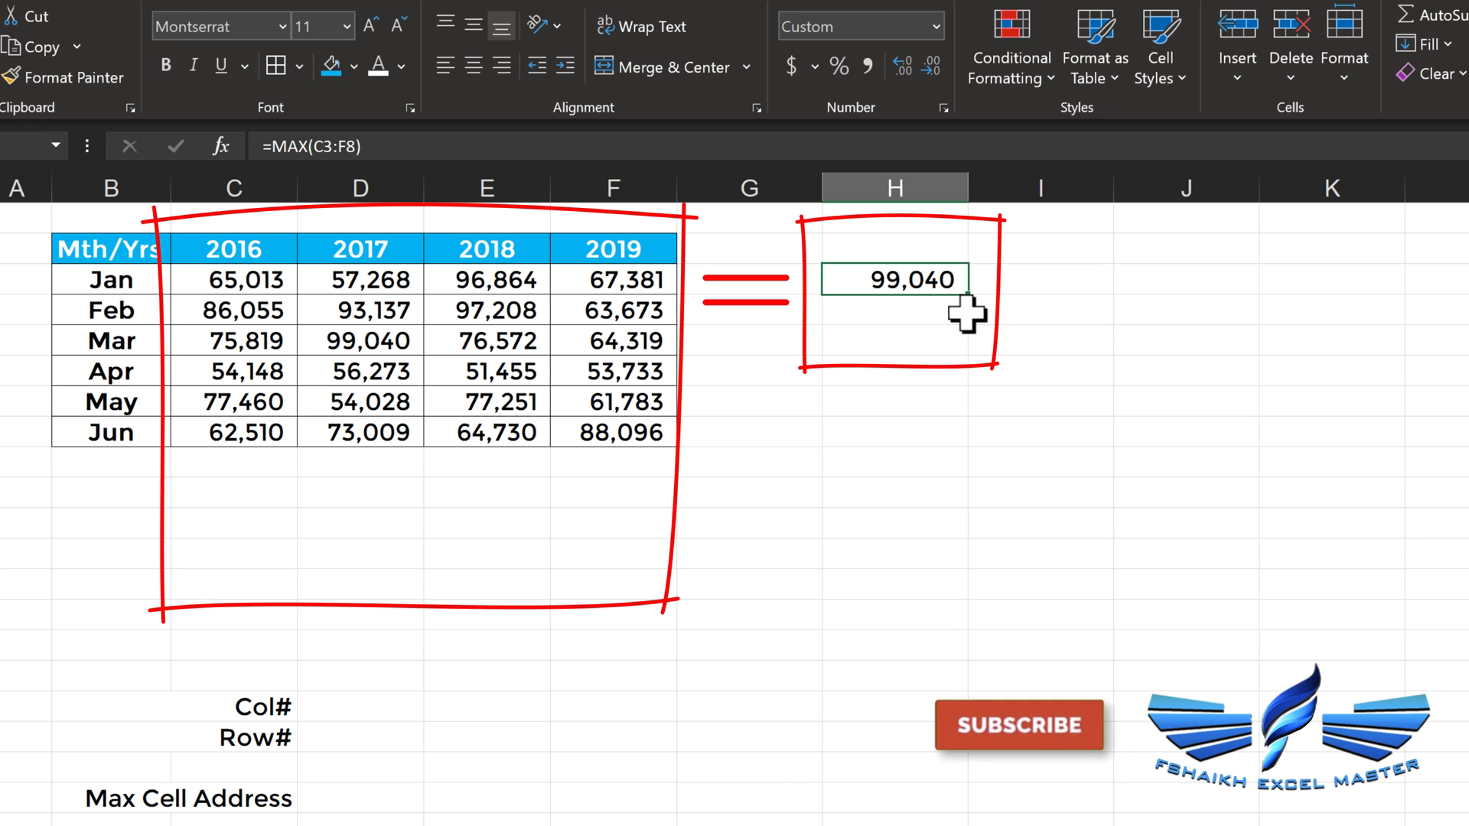
double_click(942, 281)
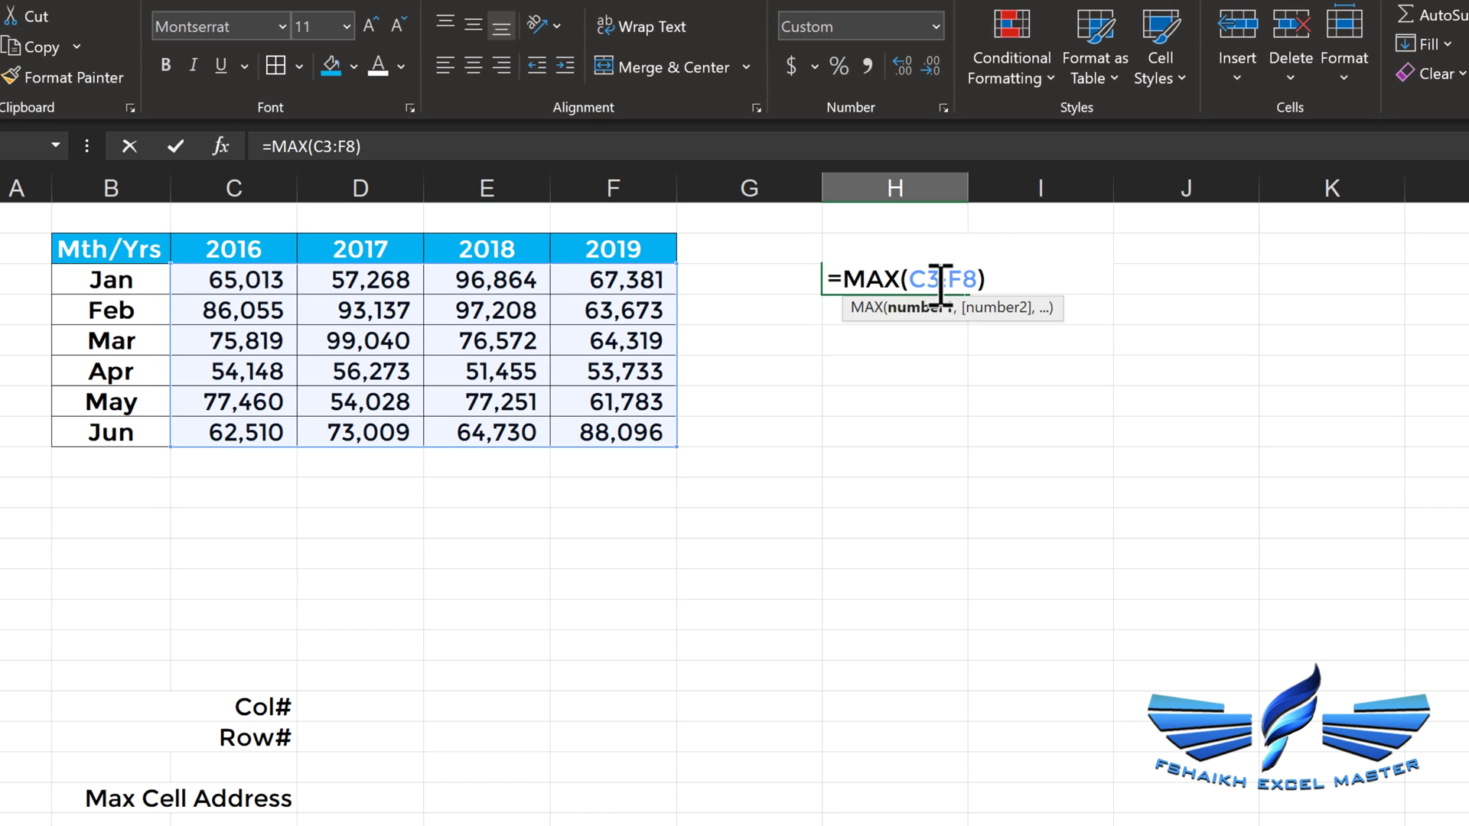
Extend H3's formula to =MAX(C3:F8)=C3:F8 so it spills a TRUE/FALSE grid.
text(=)
click(283, 279)
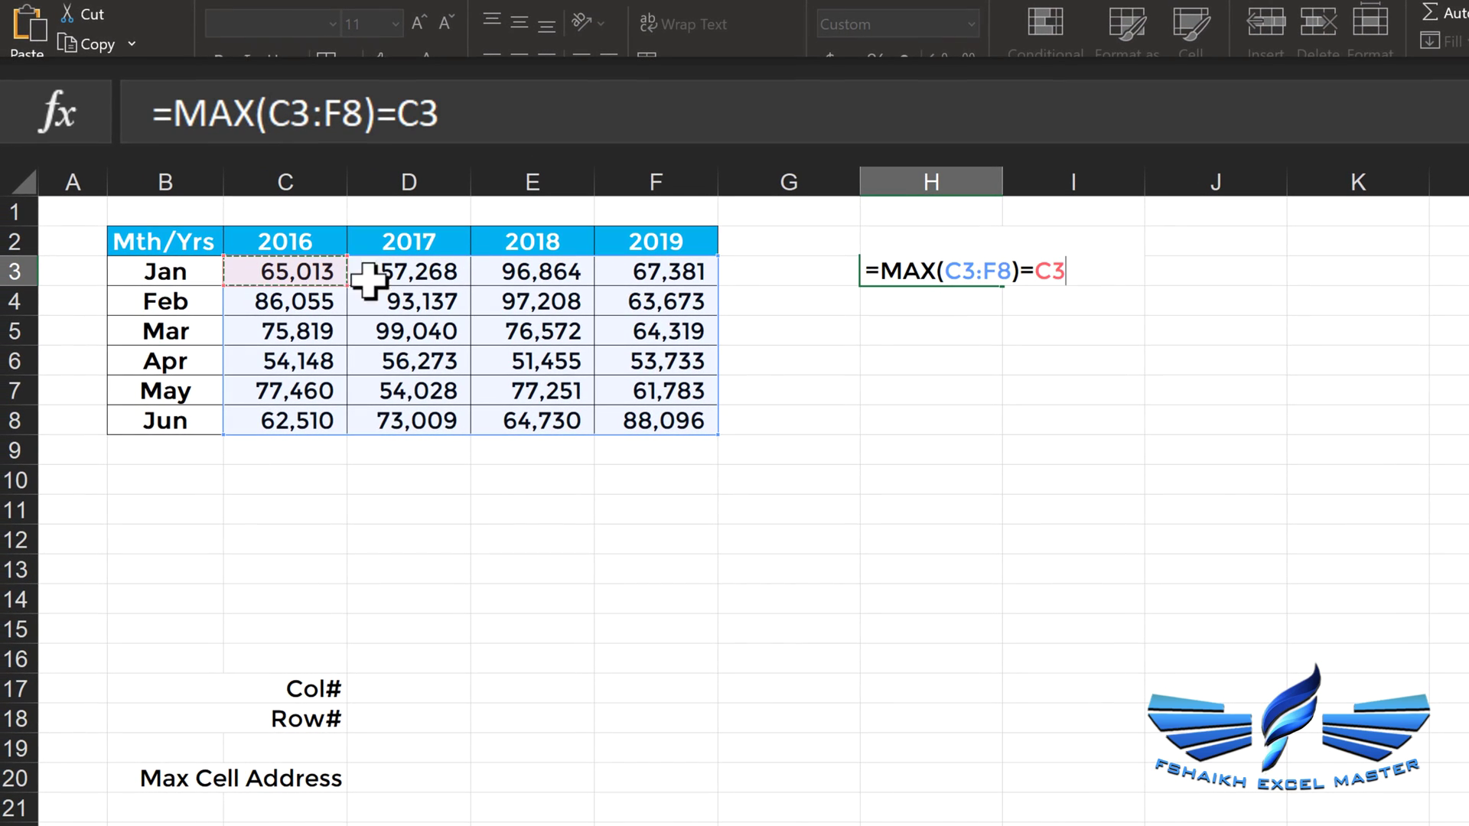
drag(367, 281, 697, 419)
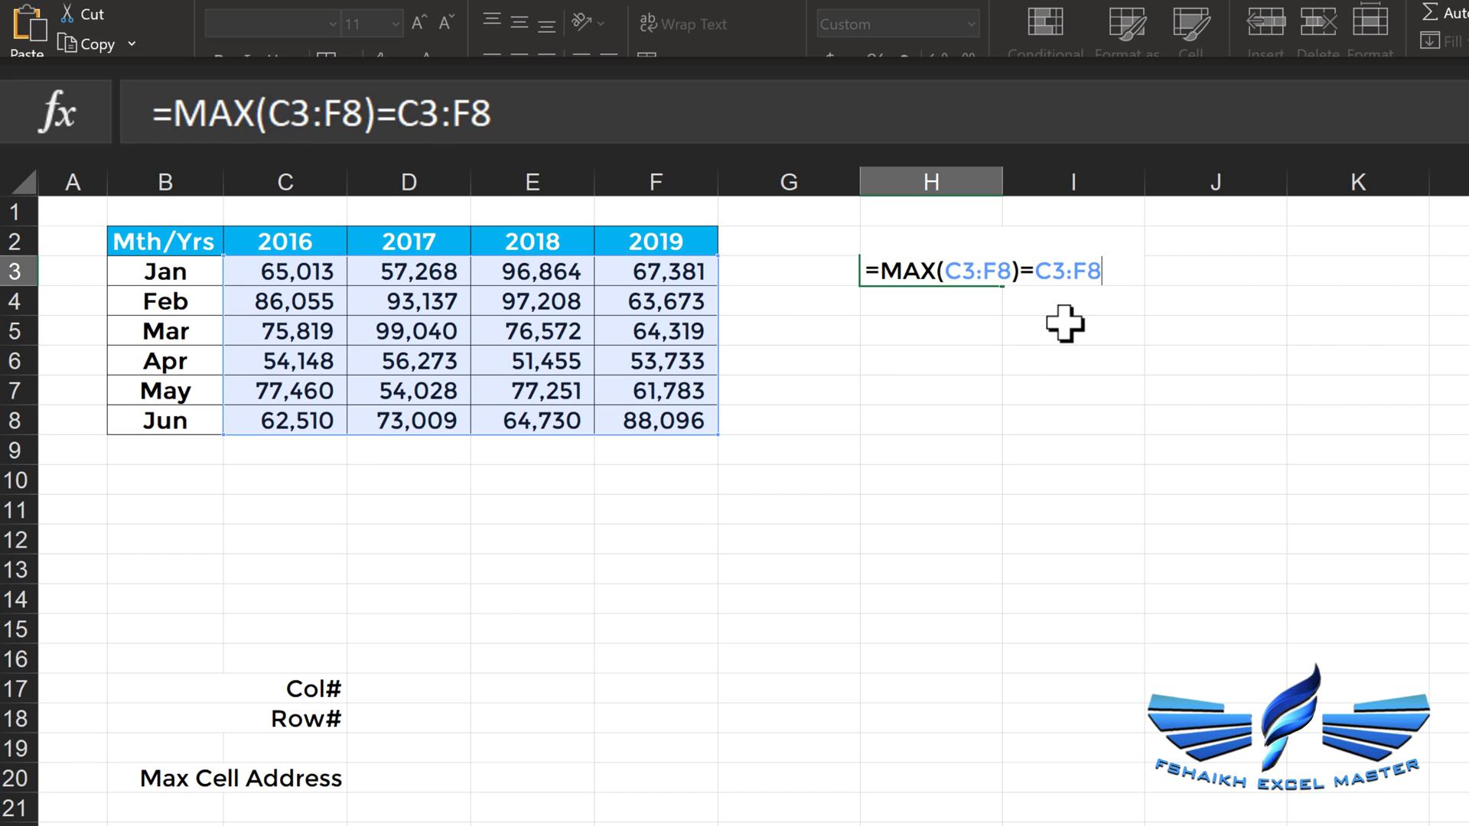
key(Return)
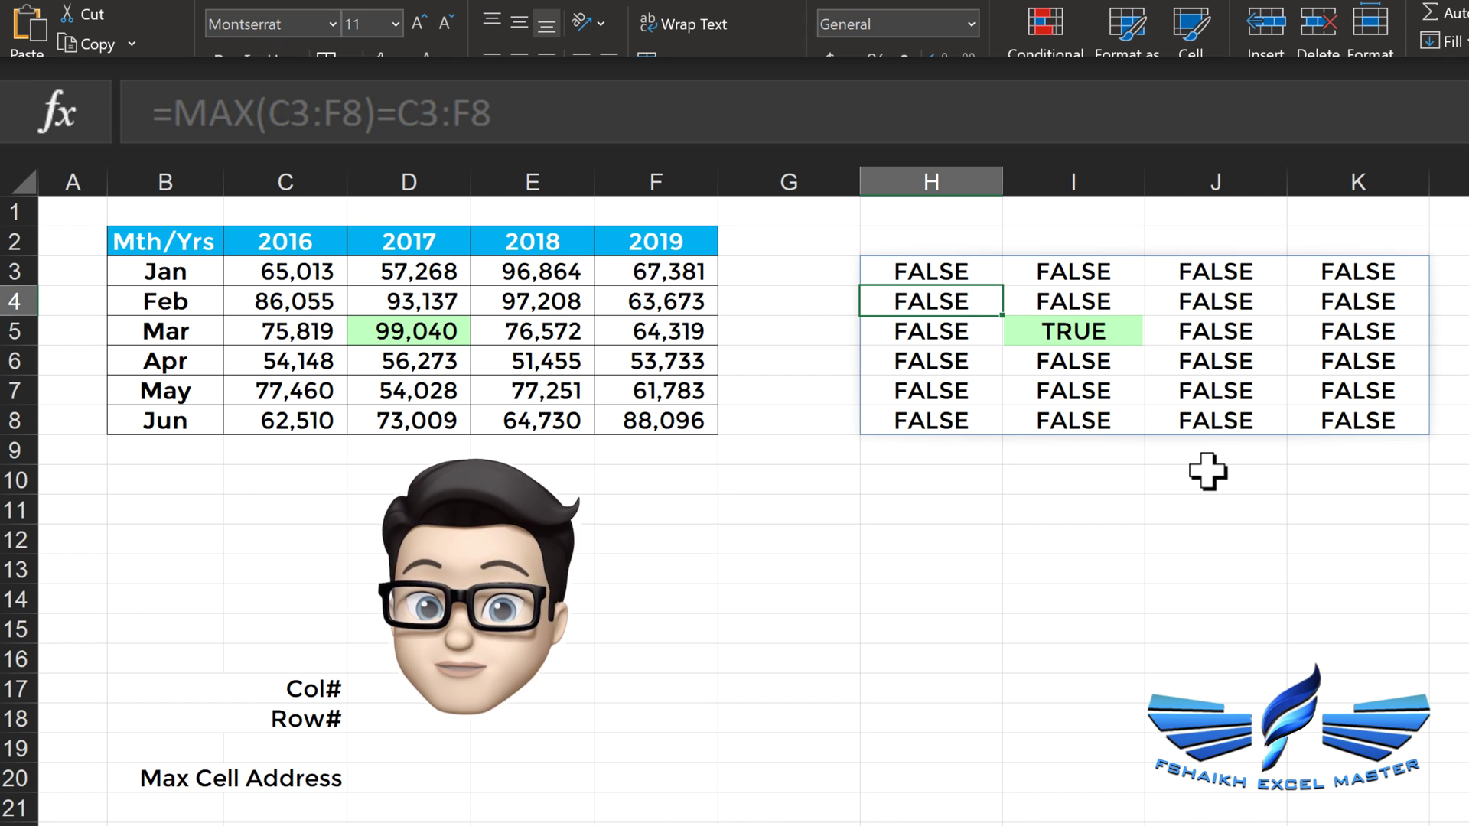
double_click(924, 276)
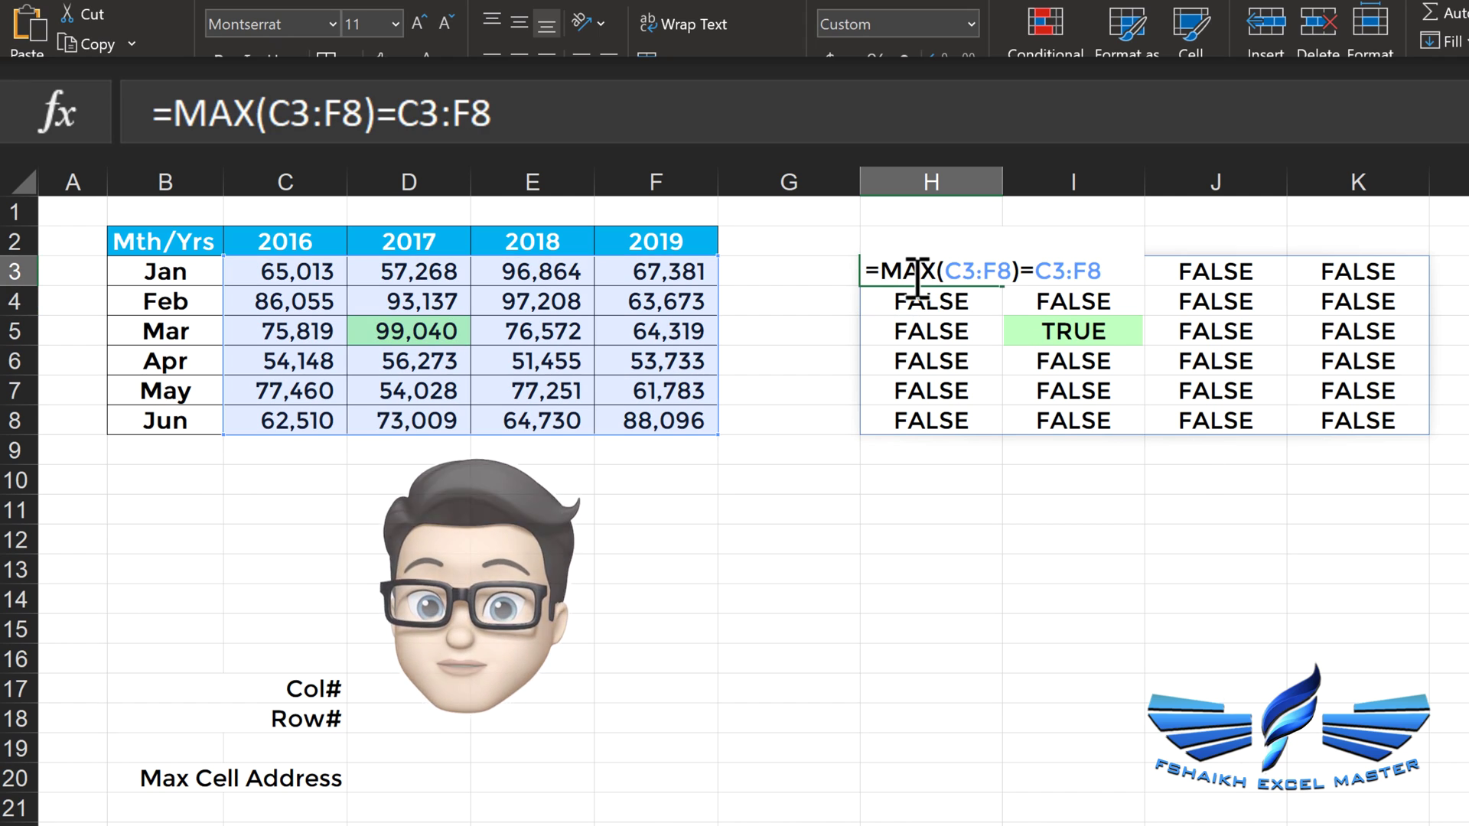
Wrap H3's comparison in IF(...,COLUMN(C3:F3)) so the grid shows column number 4.
click(879, 272)
text(IF()
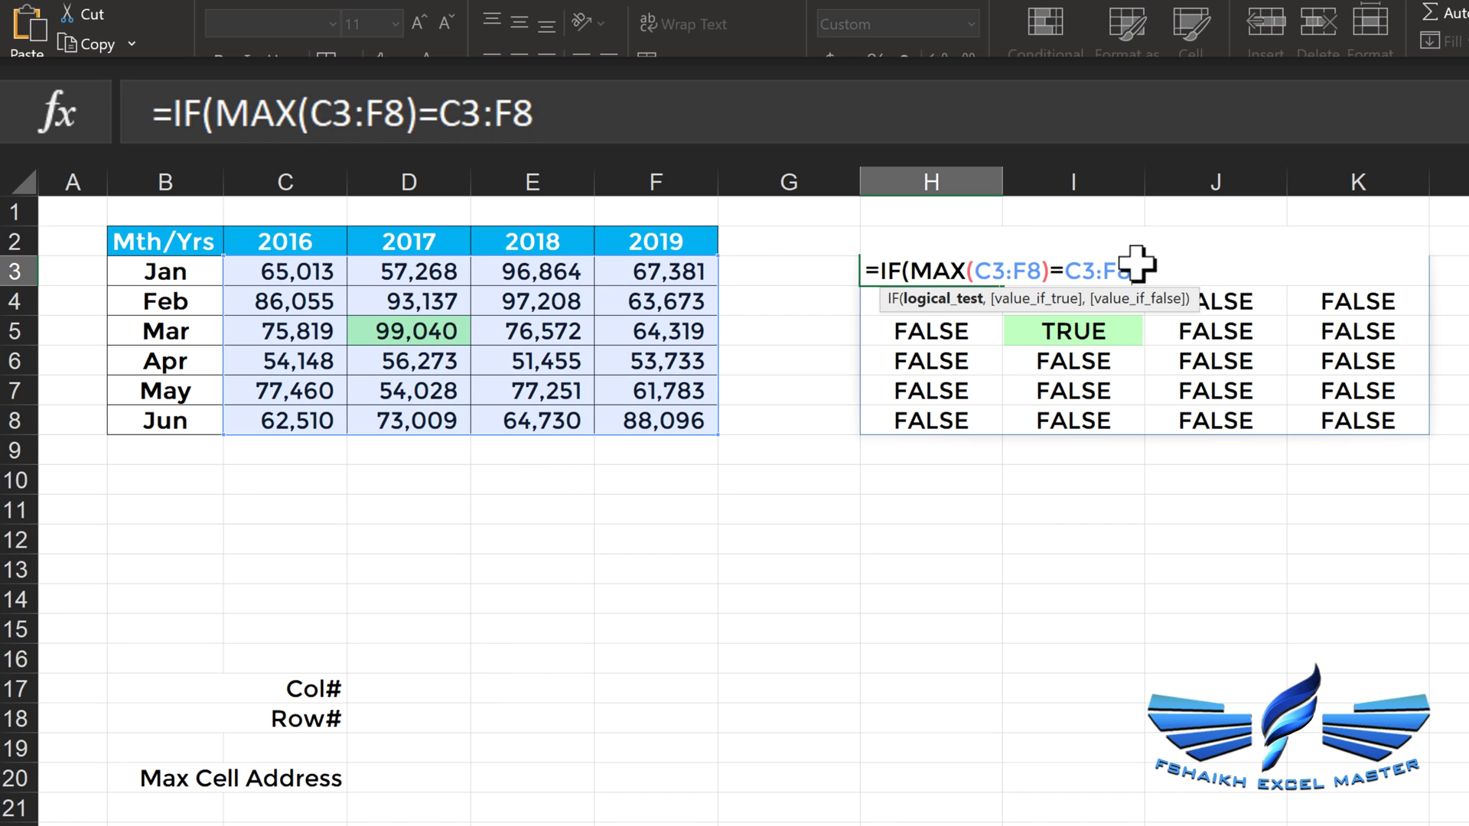
text(,)
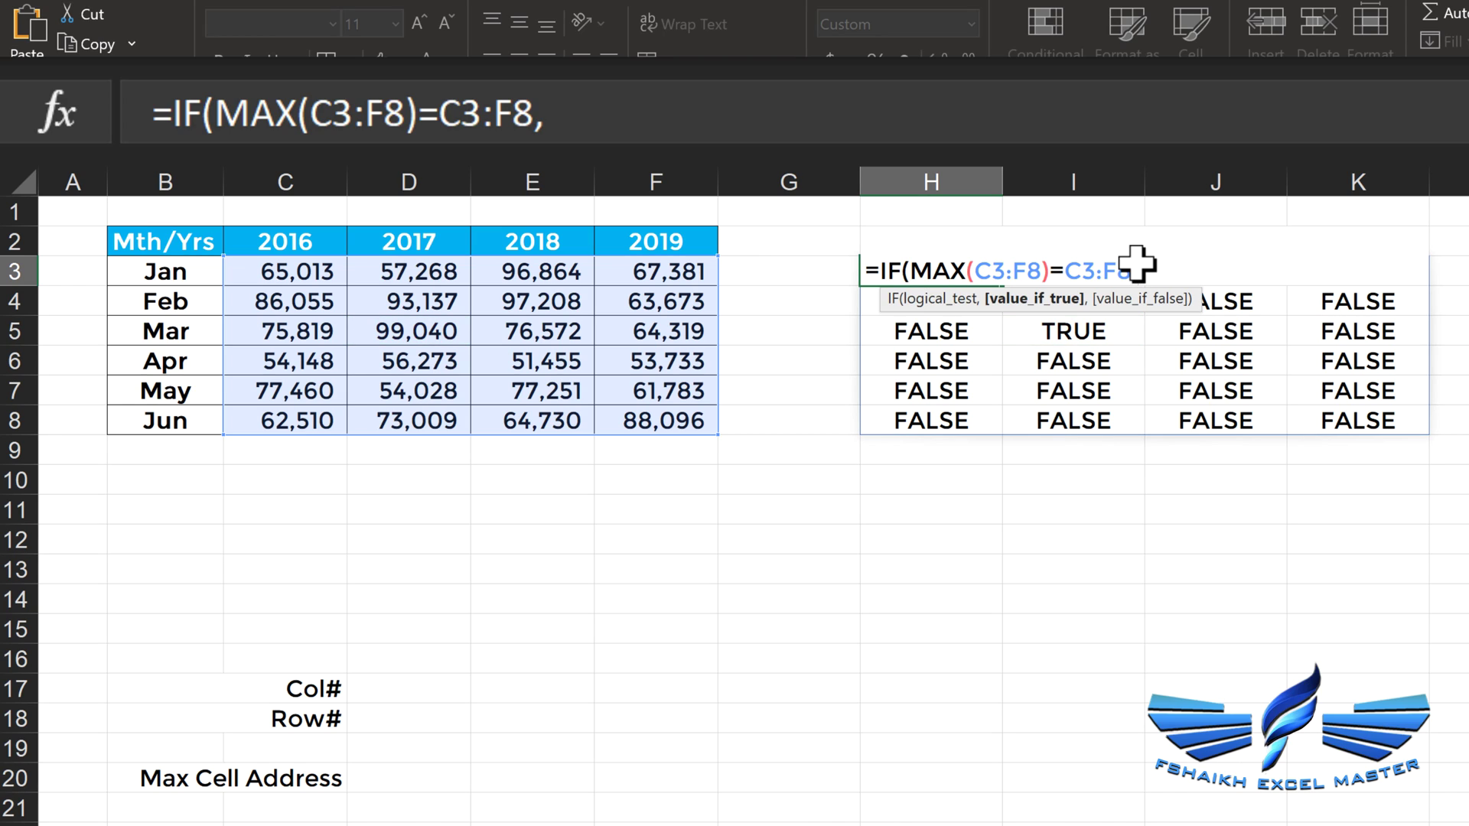
text(col)
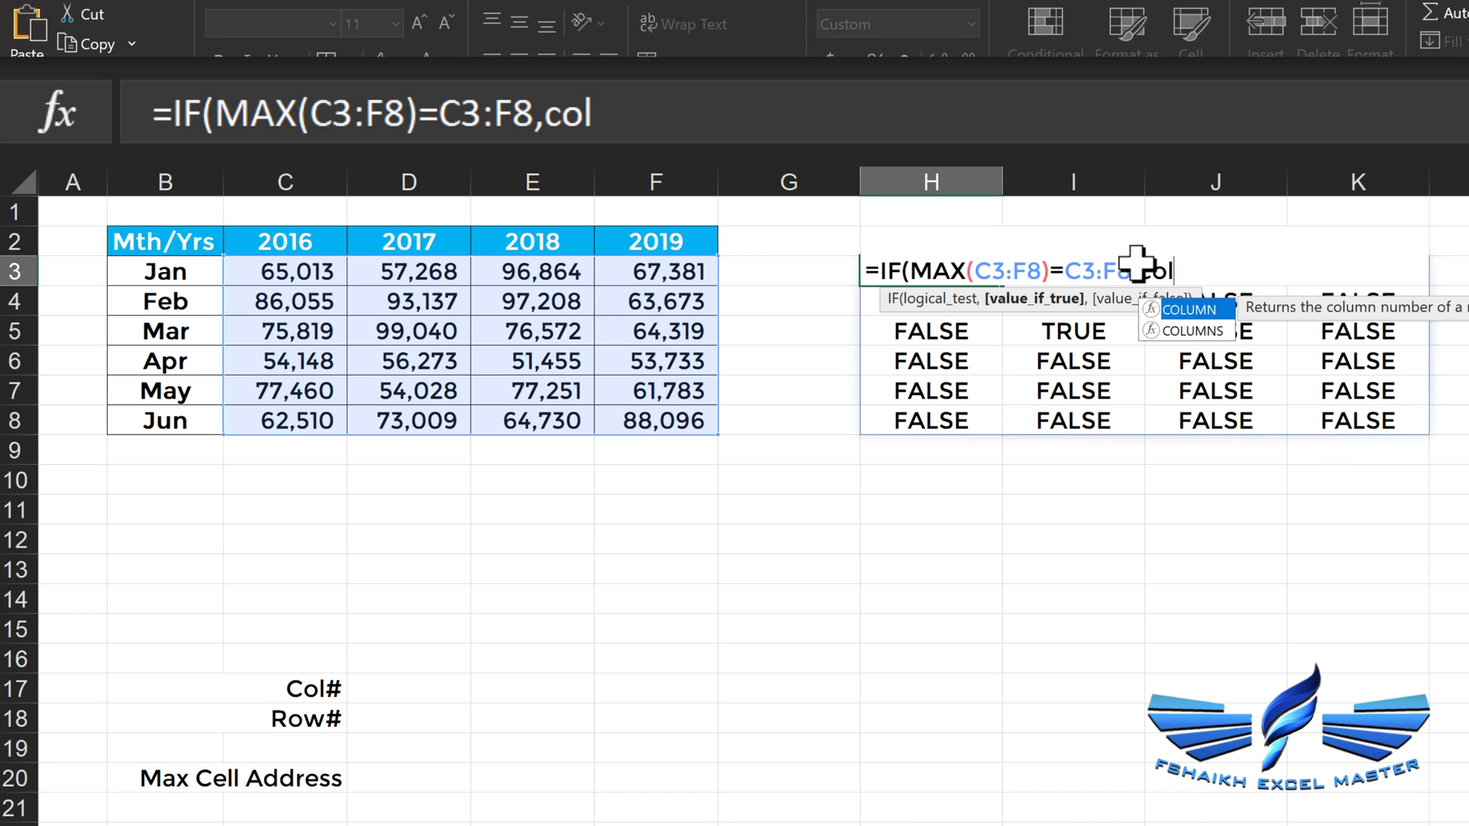
key(Tab)
drag(283, 271, 635, 275)
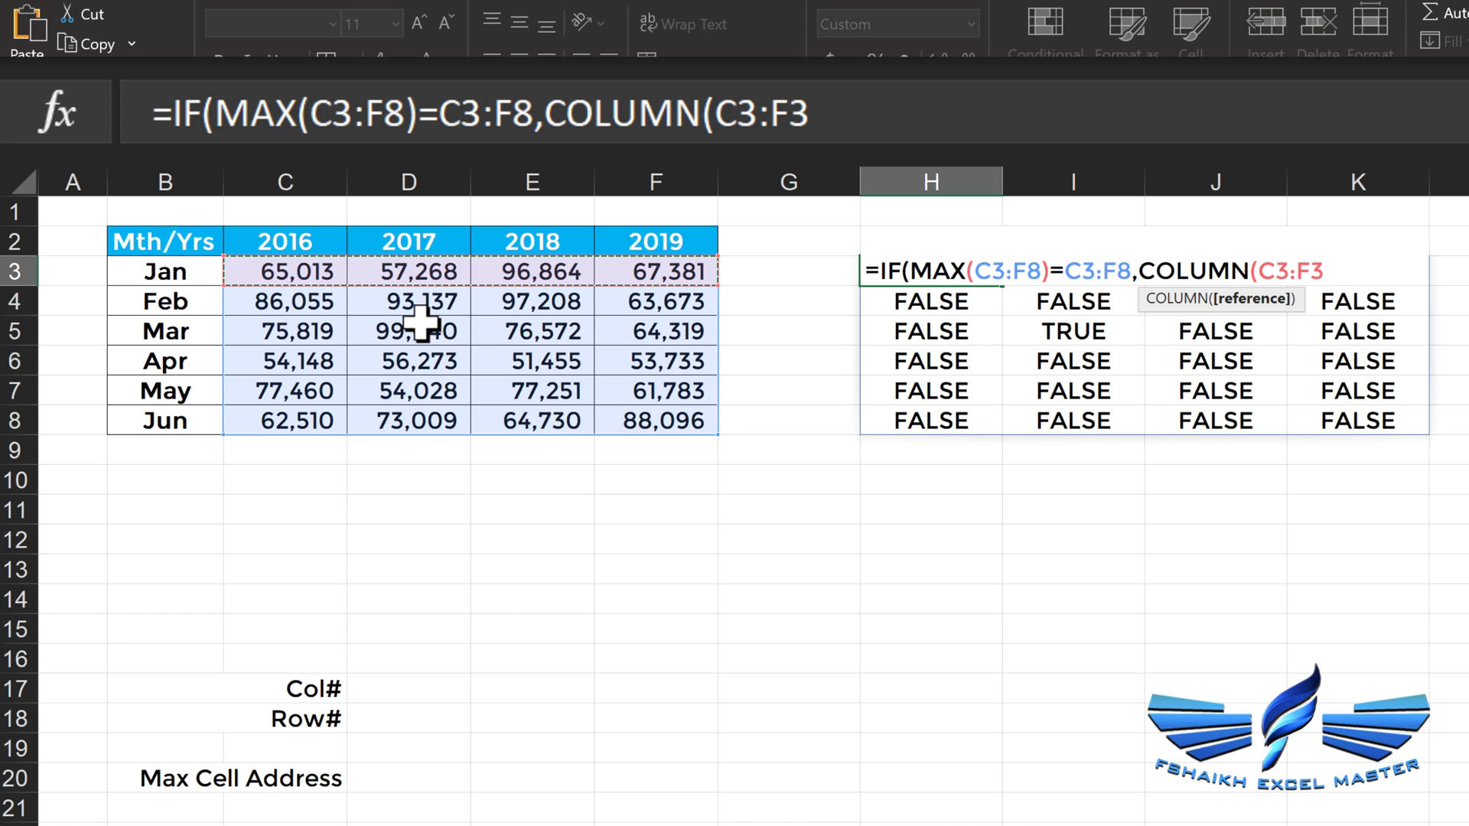
text())
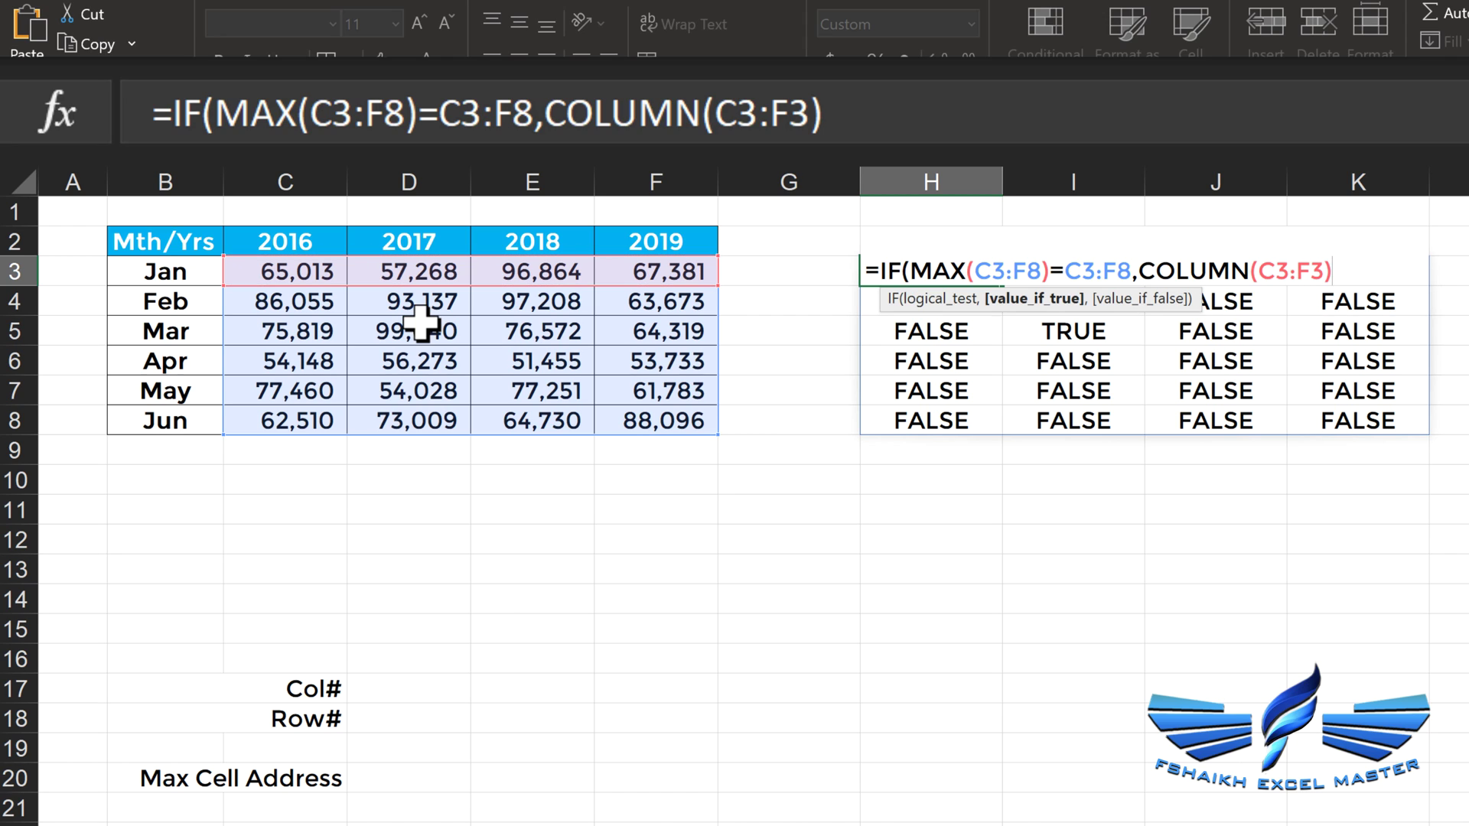
key(Return)
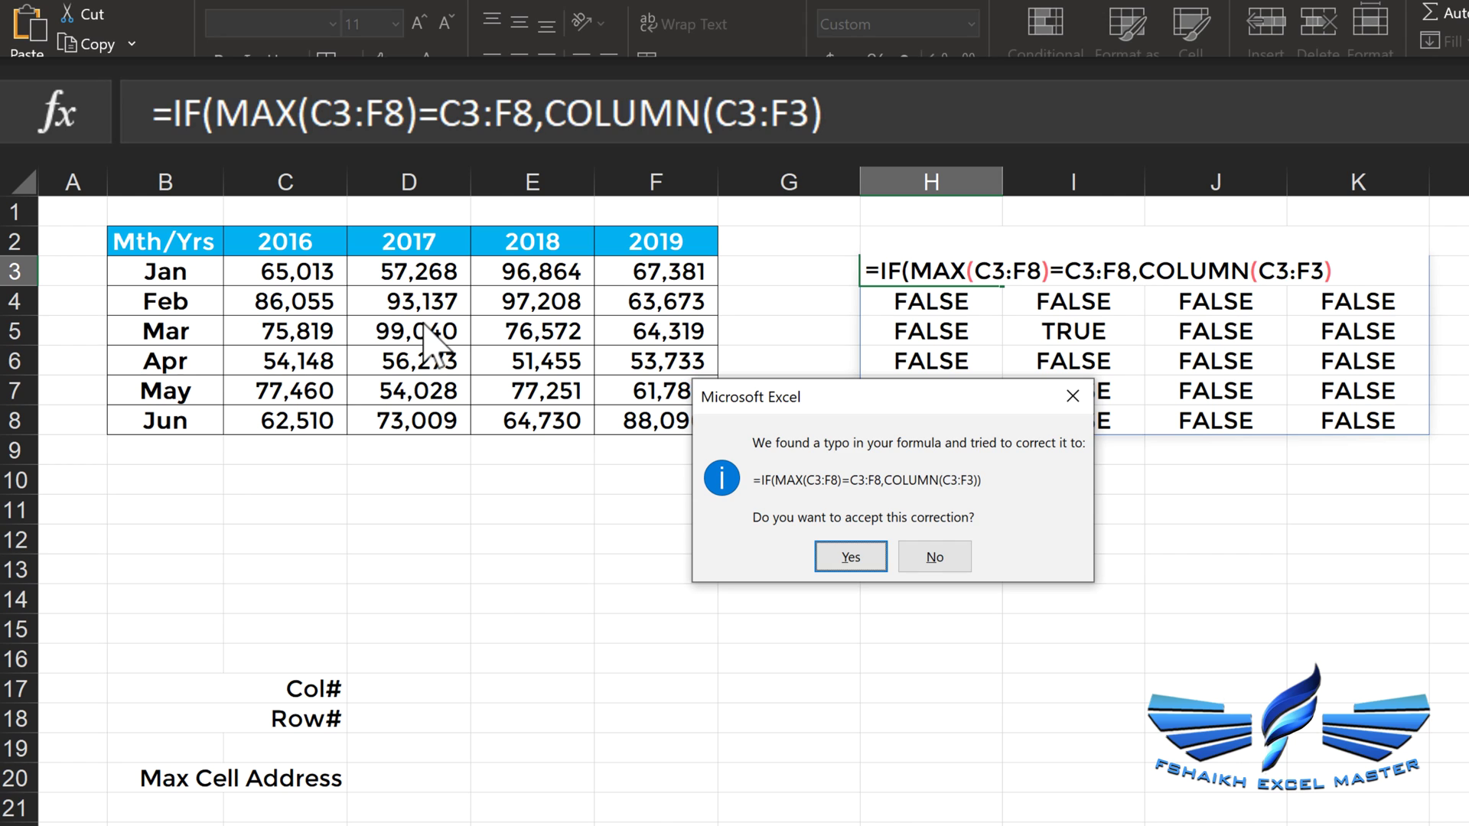
click(851, 556)
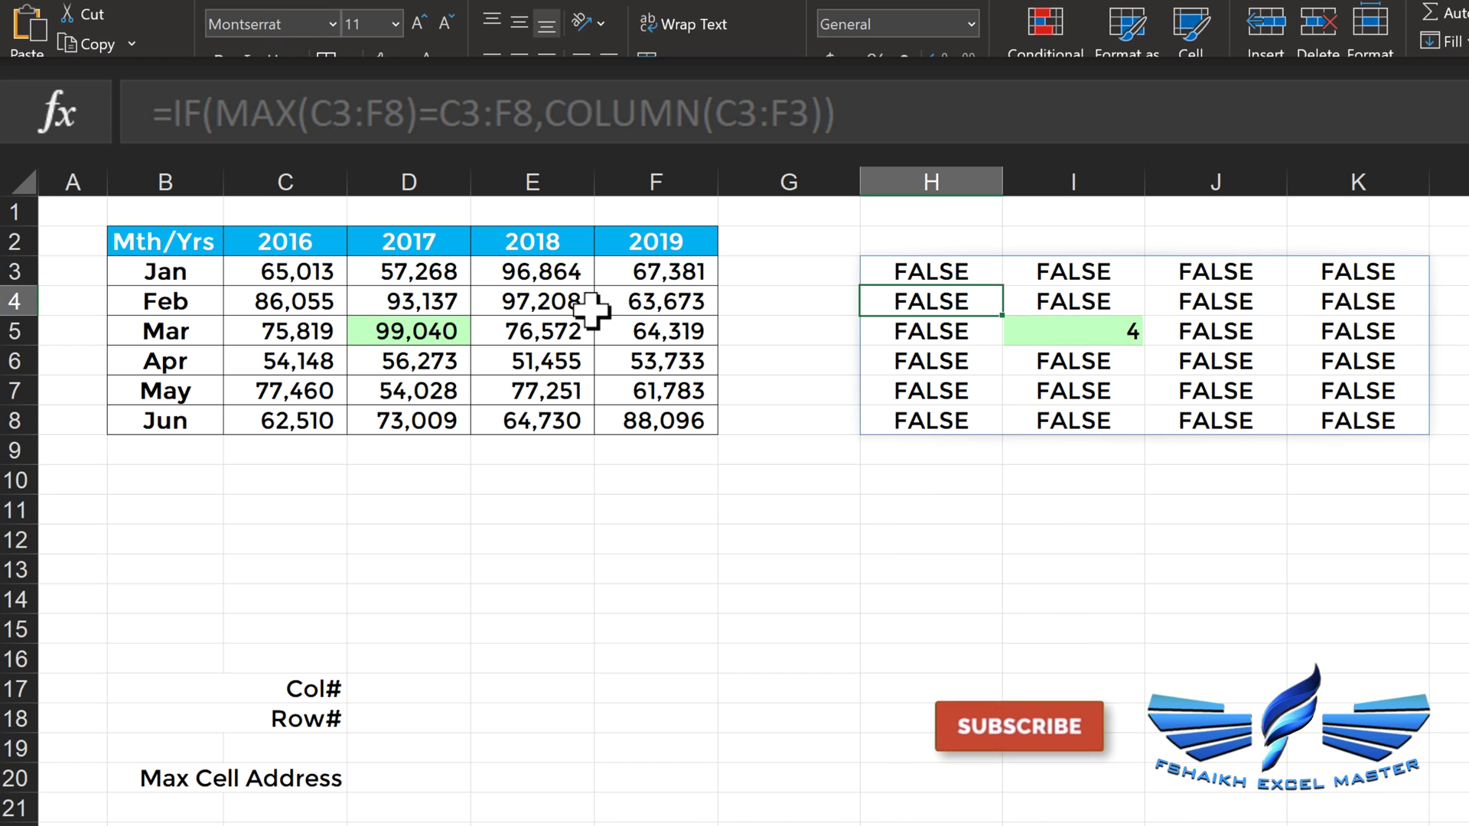
Wrap the IF formula in MAX() so H3 returns the single column number 4.
click(931, 273)
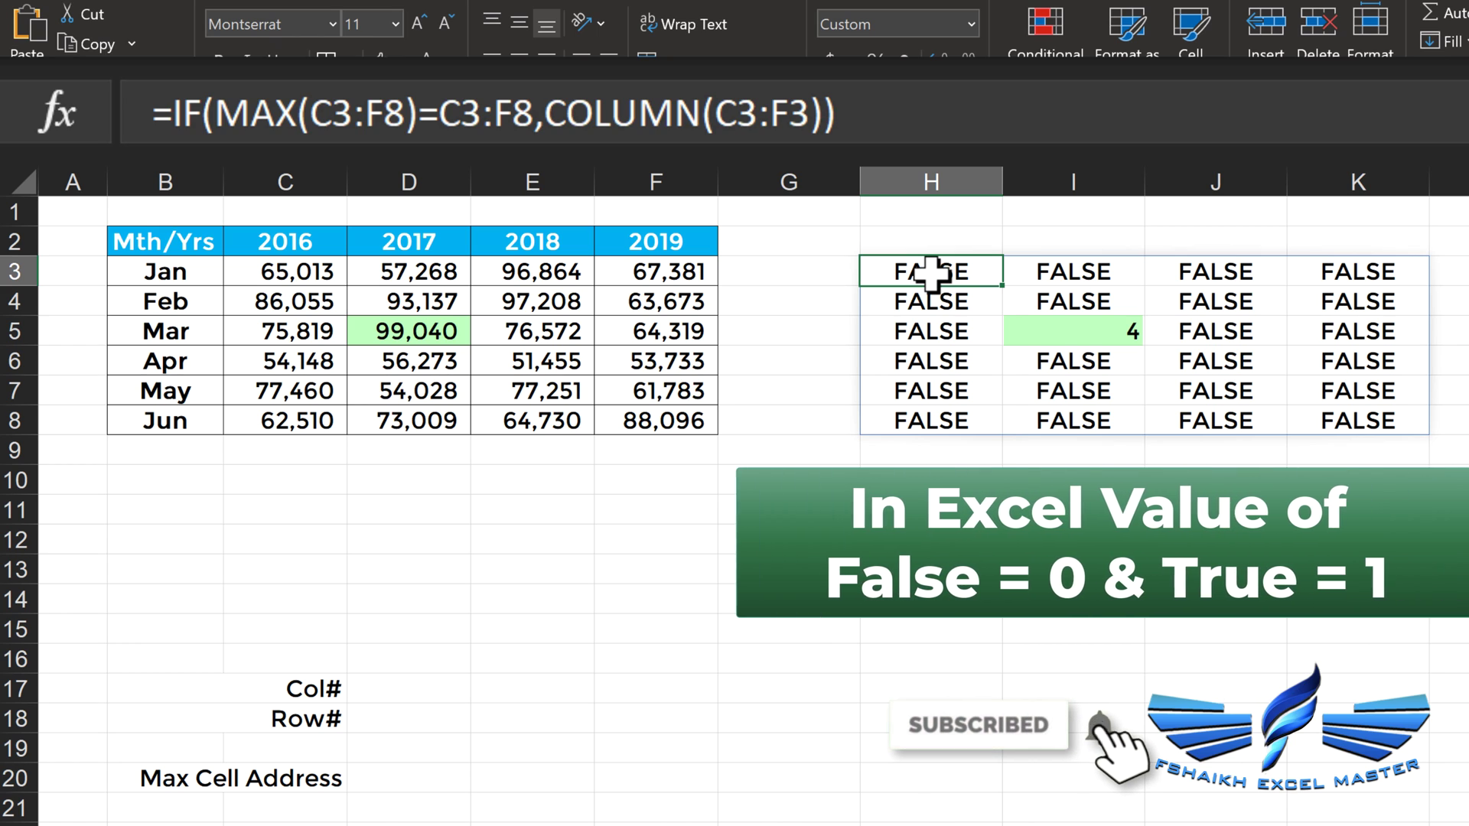
double_click(937, 275)
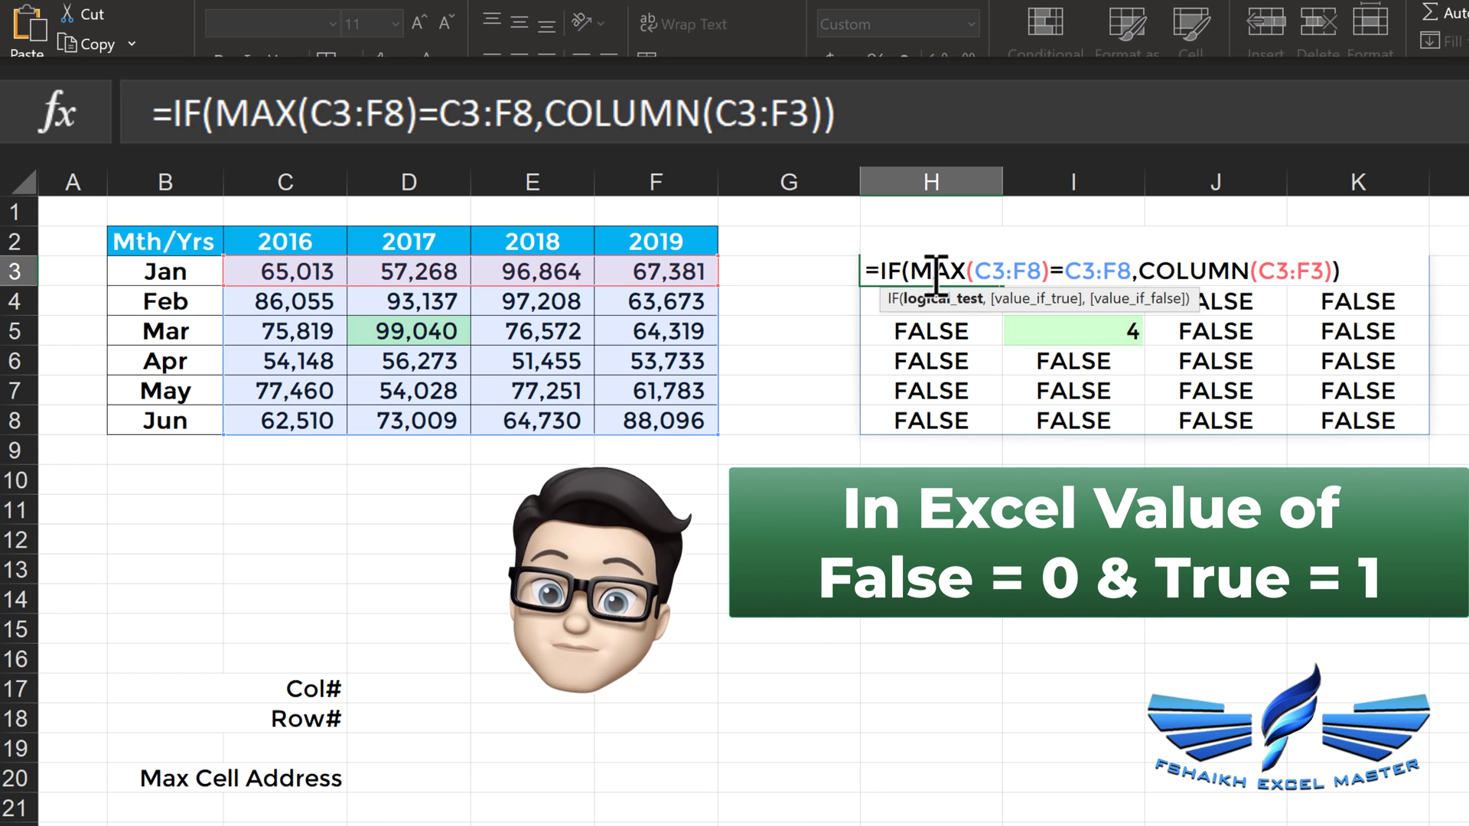
text(ma)
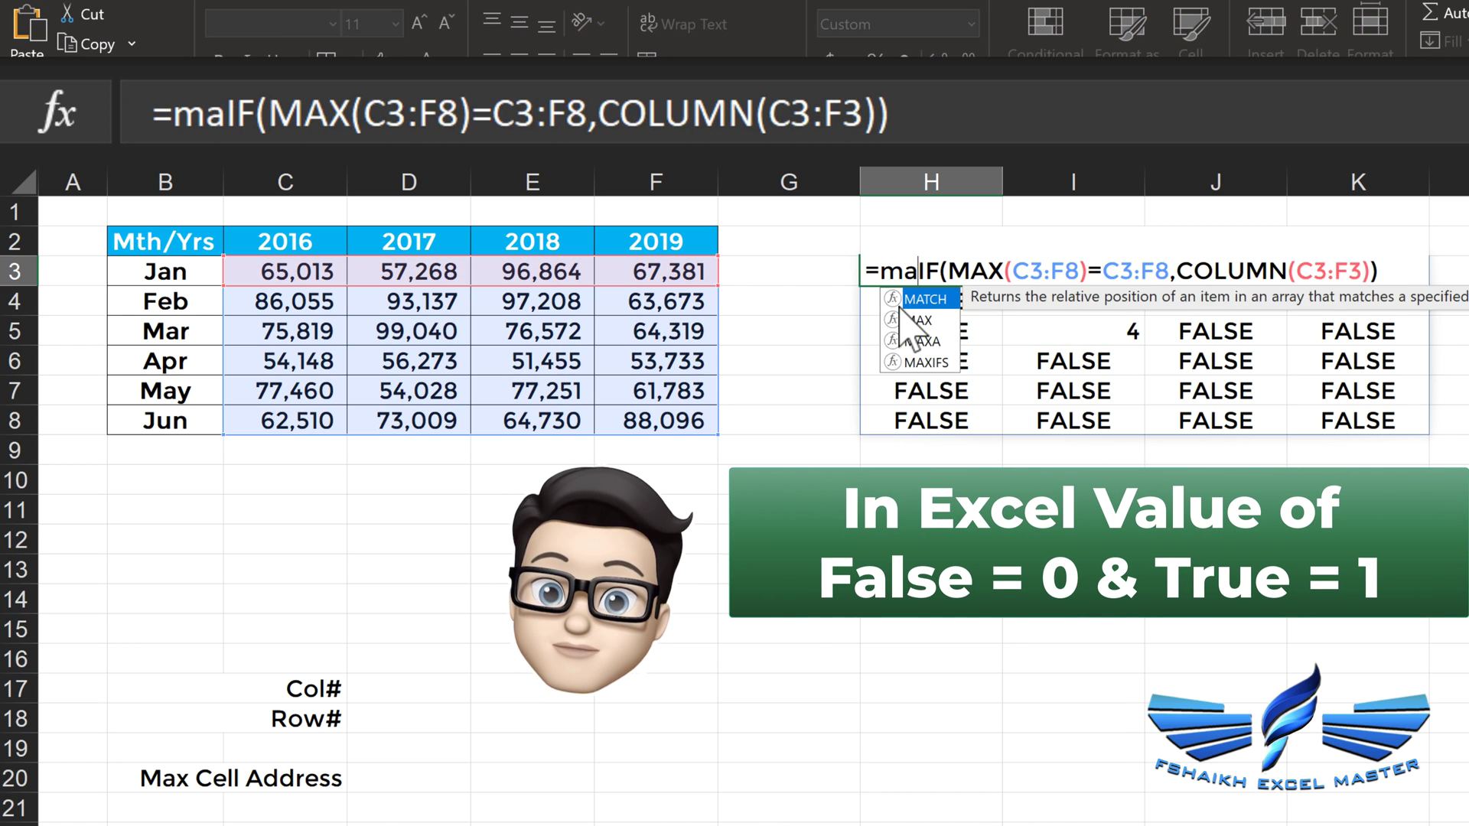
double_click(895, 306)
click(1424, 270)
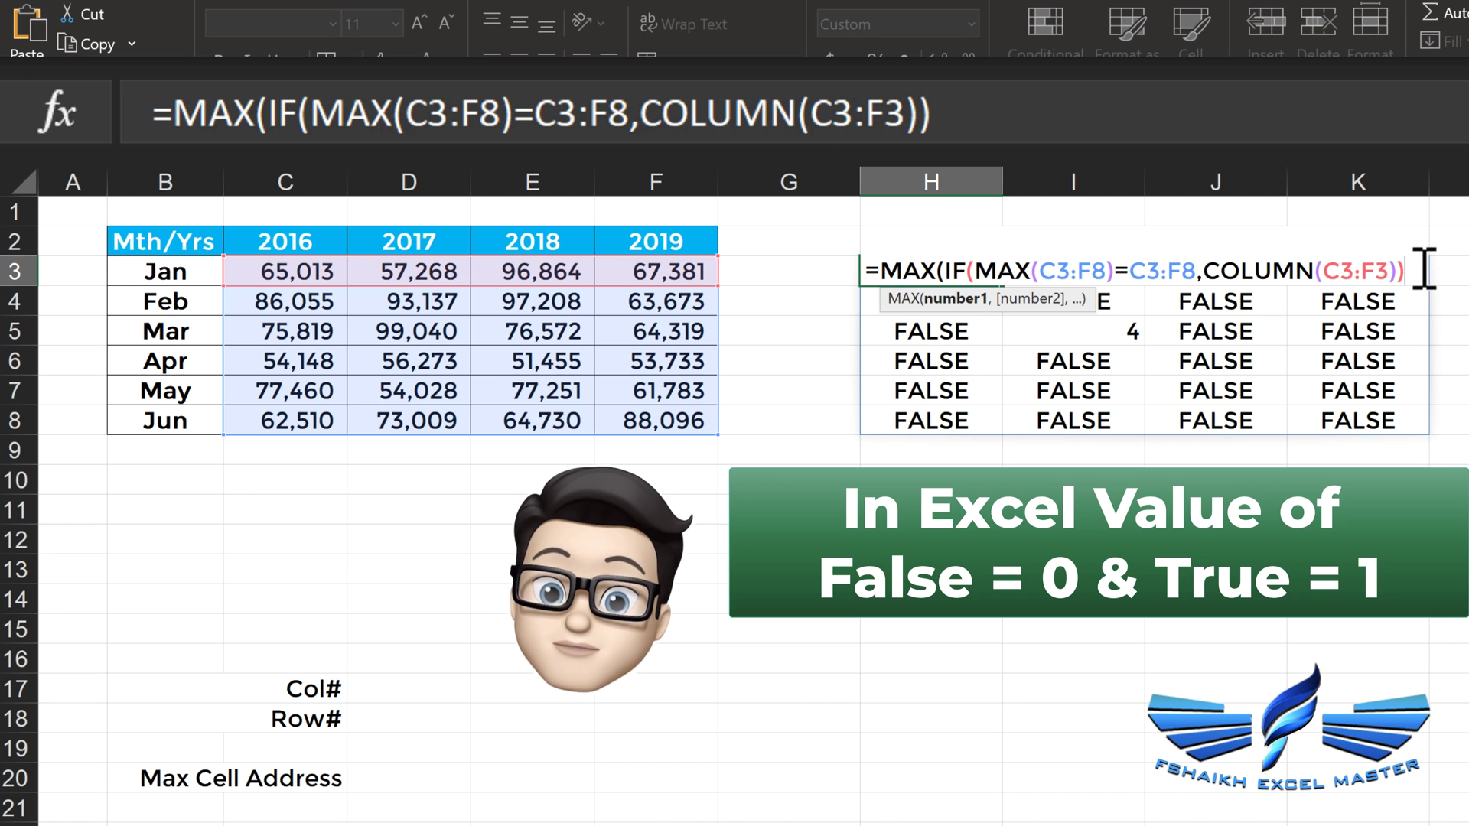
text())
key(ctrl+Return)
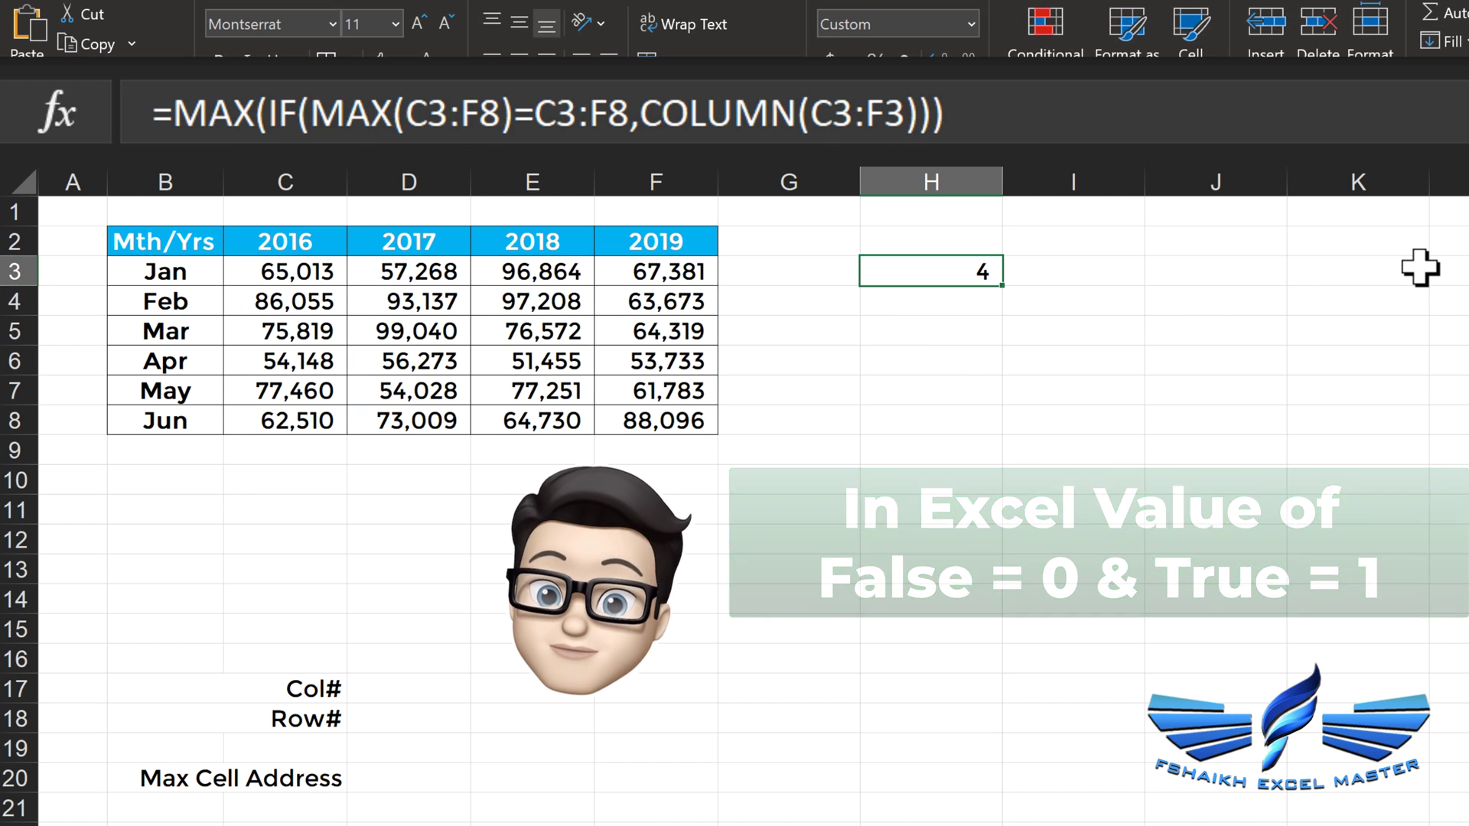
Move the column-number formula from H3 into the Col# cell D17, leaving H3 empty.
click(1025, 100)
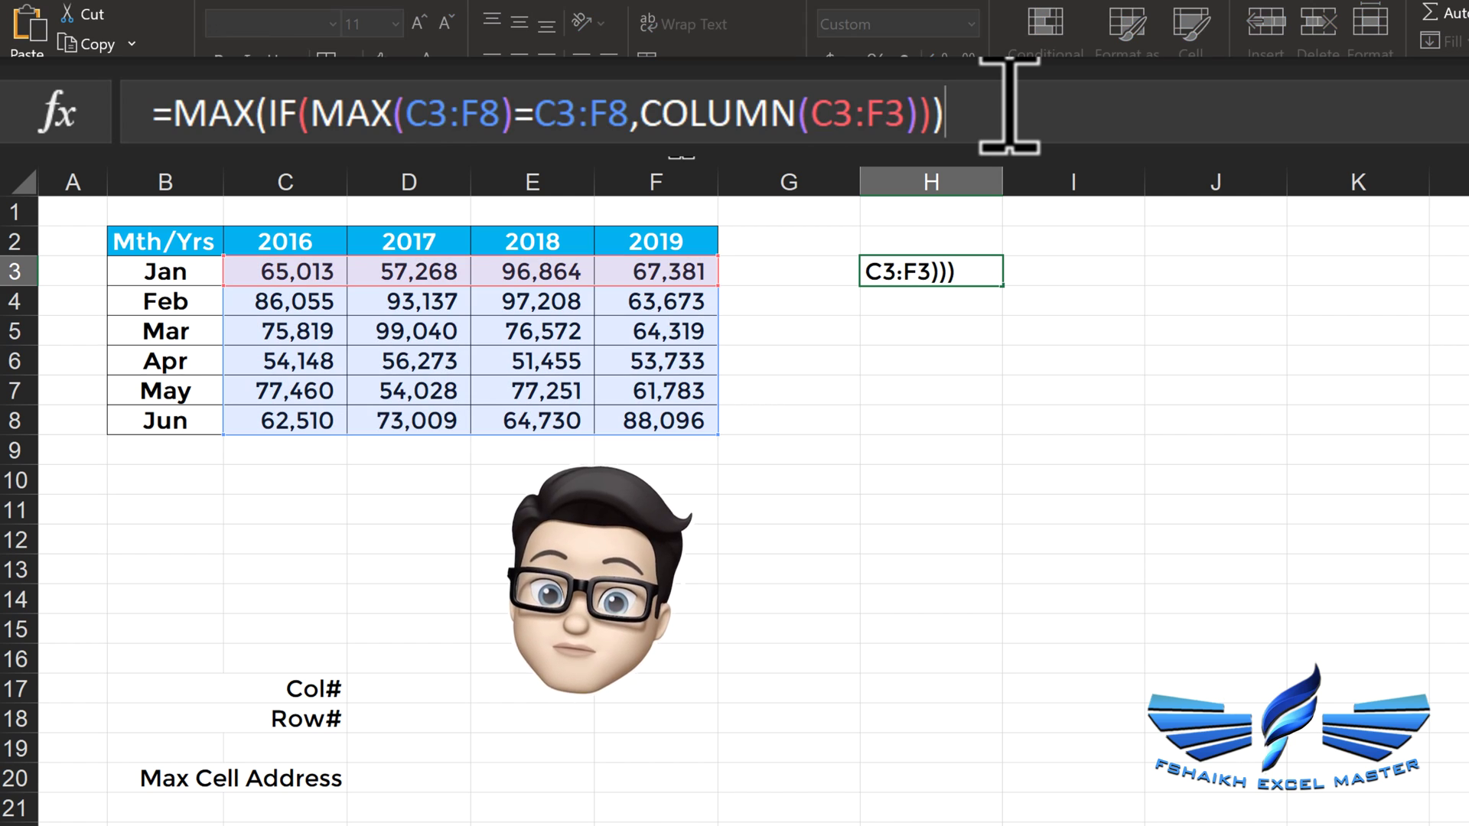
key(Home)
key(ctrl+shift+End)
key(Delete)
key(Return)
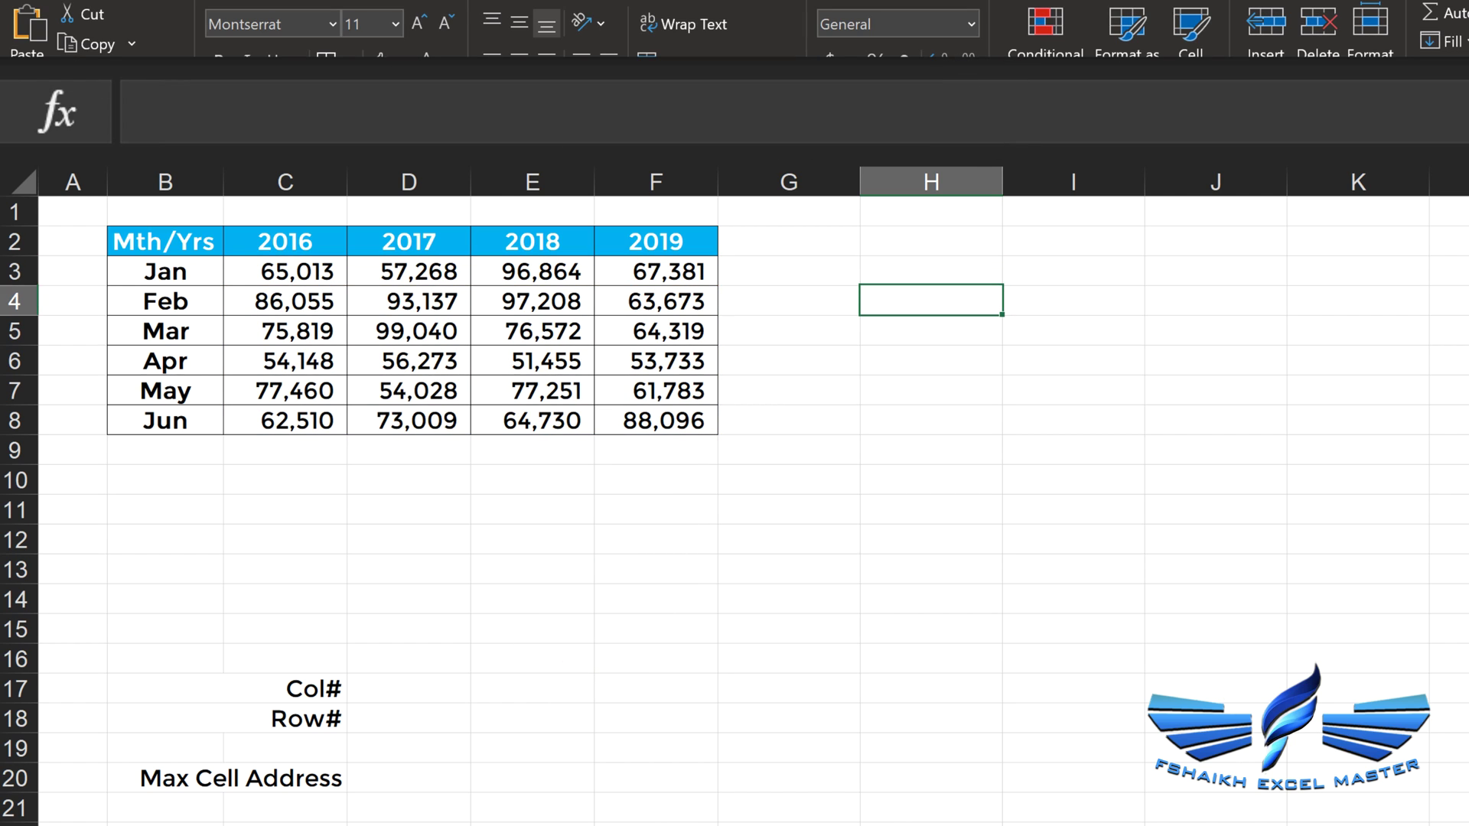
click(388, 689)
key(F2)
text(=MAX(IF(MAX(C3:F8)=C3:F8,COLUMN(C3:F3))))
key(Return)
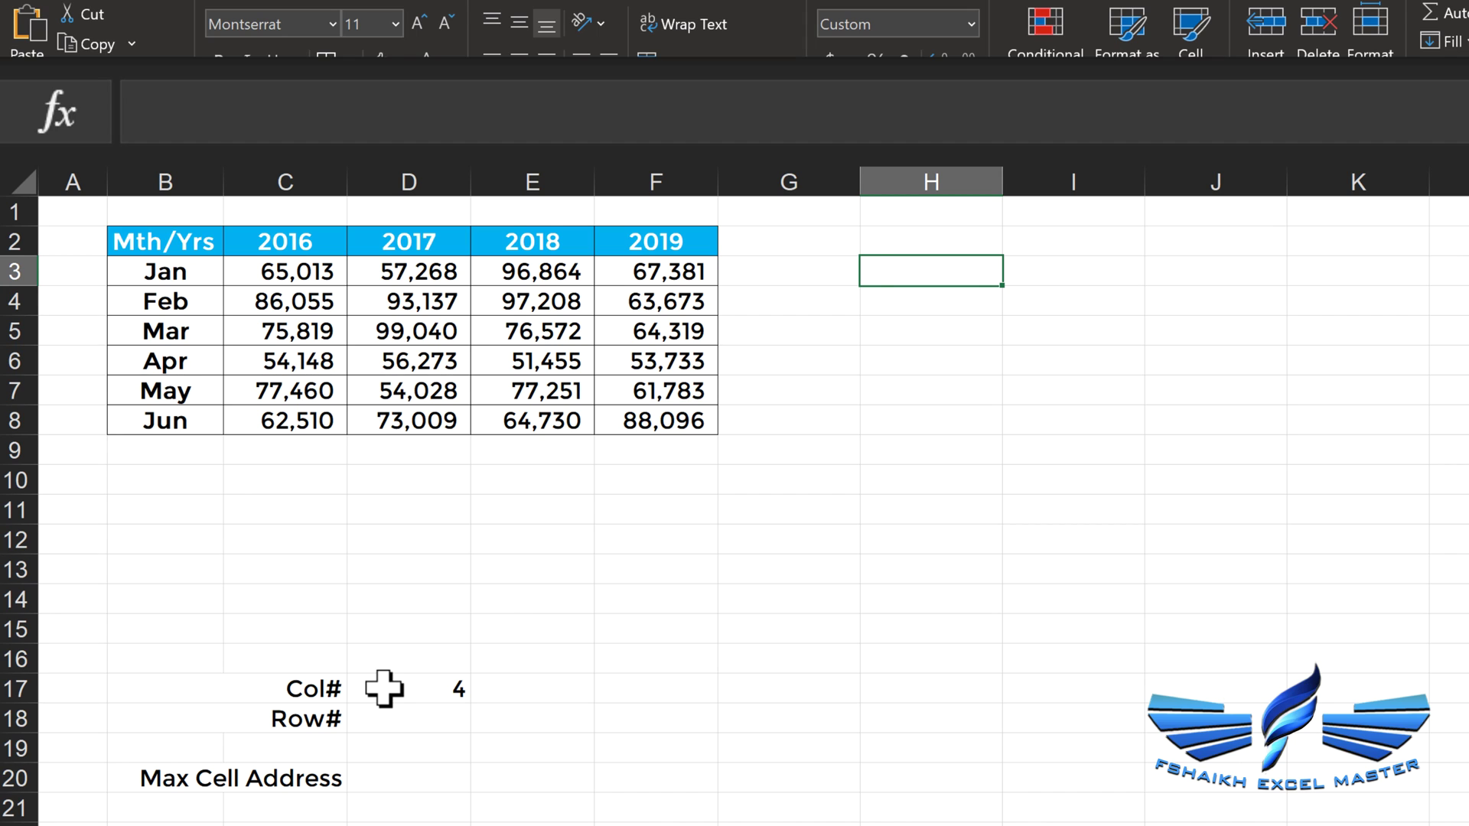
In H3, enter an OFFSET from A1:A8 using the pasted column-number expression, spilling the 2018 column.
text(=off)
key(Tab)
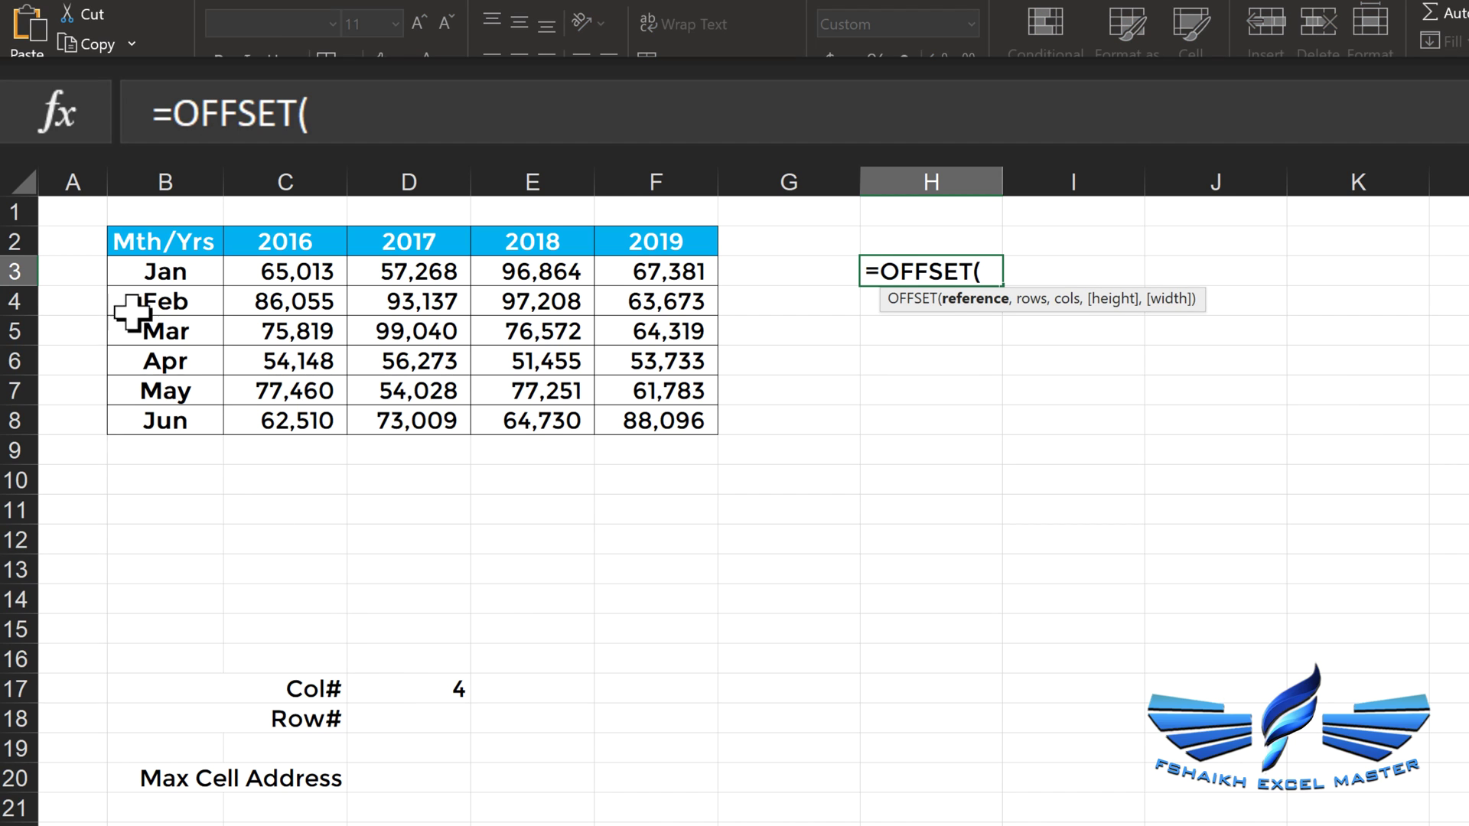
drag(68, 208, 73, 423)
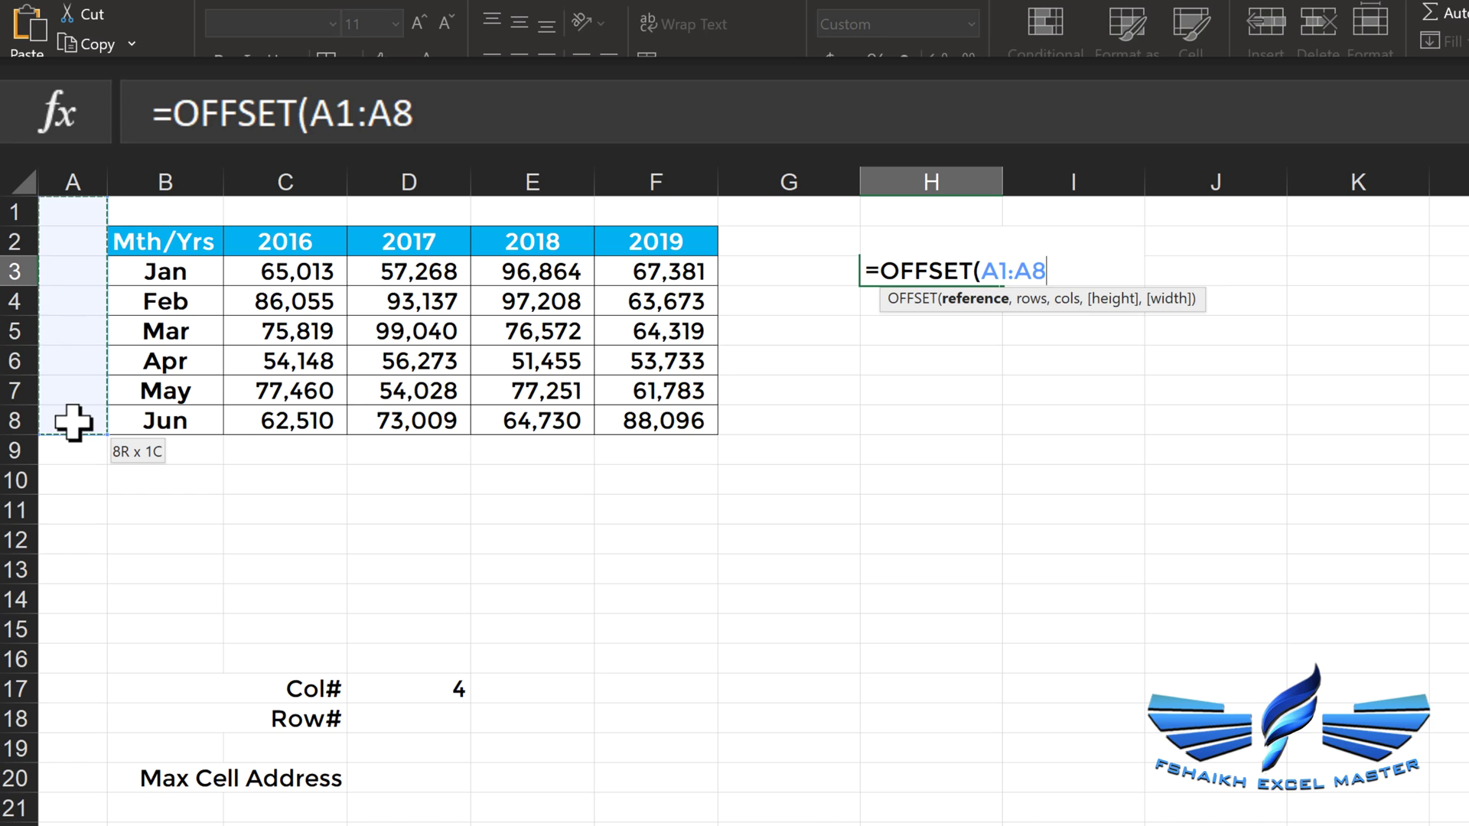
drag(72, 421, 73, 421)
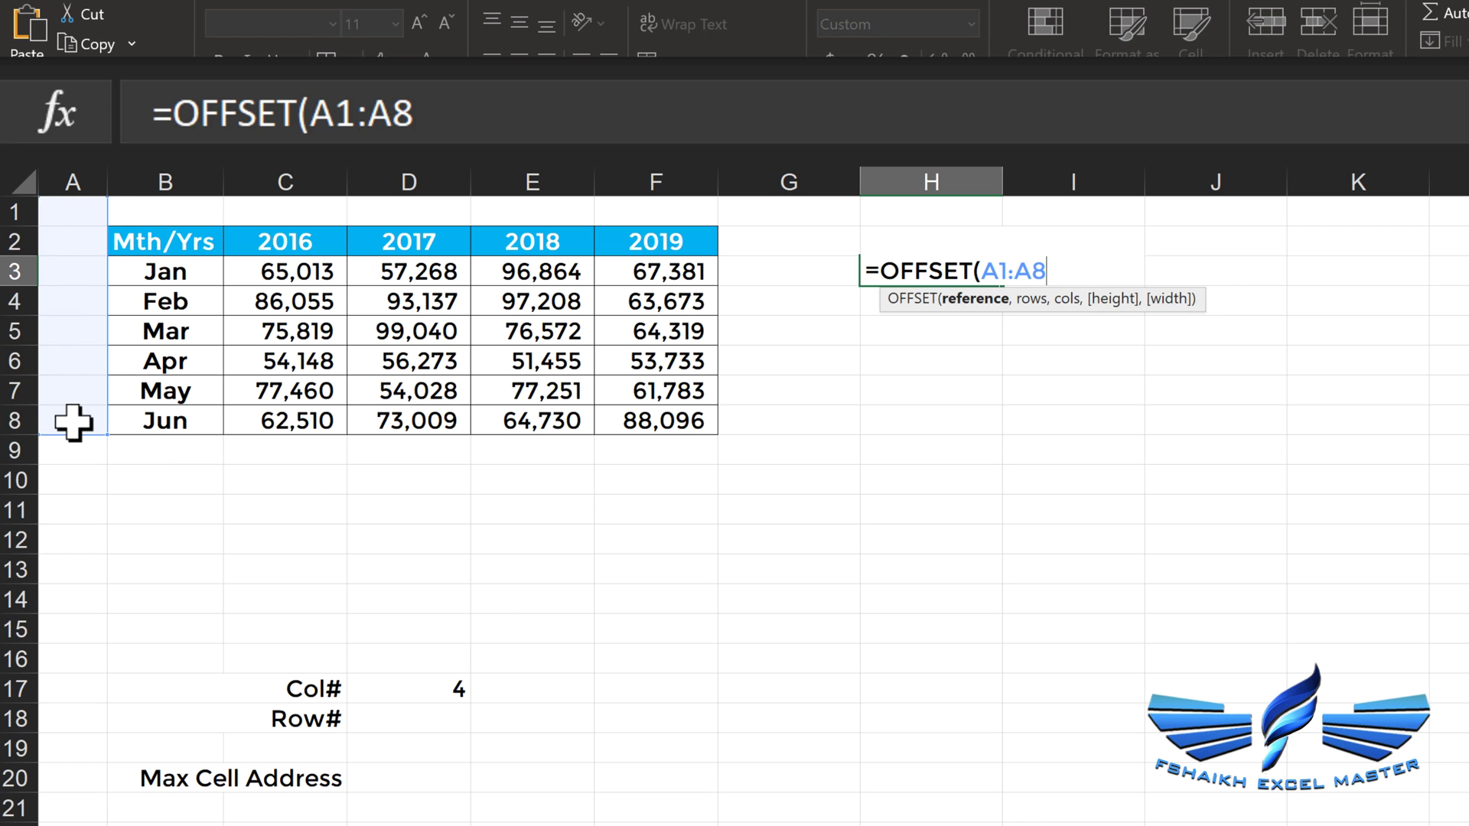
text(,)
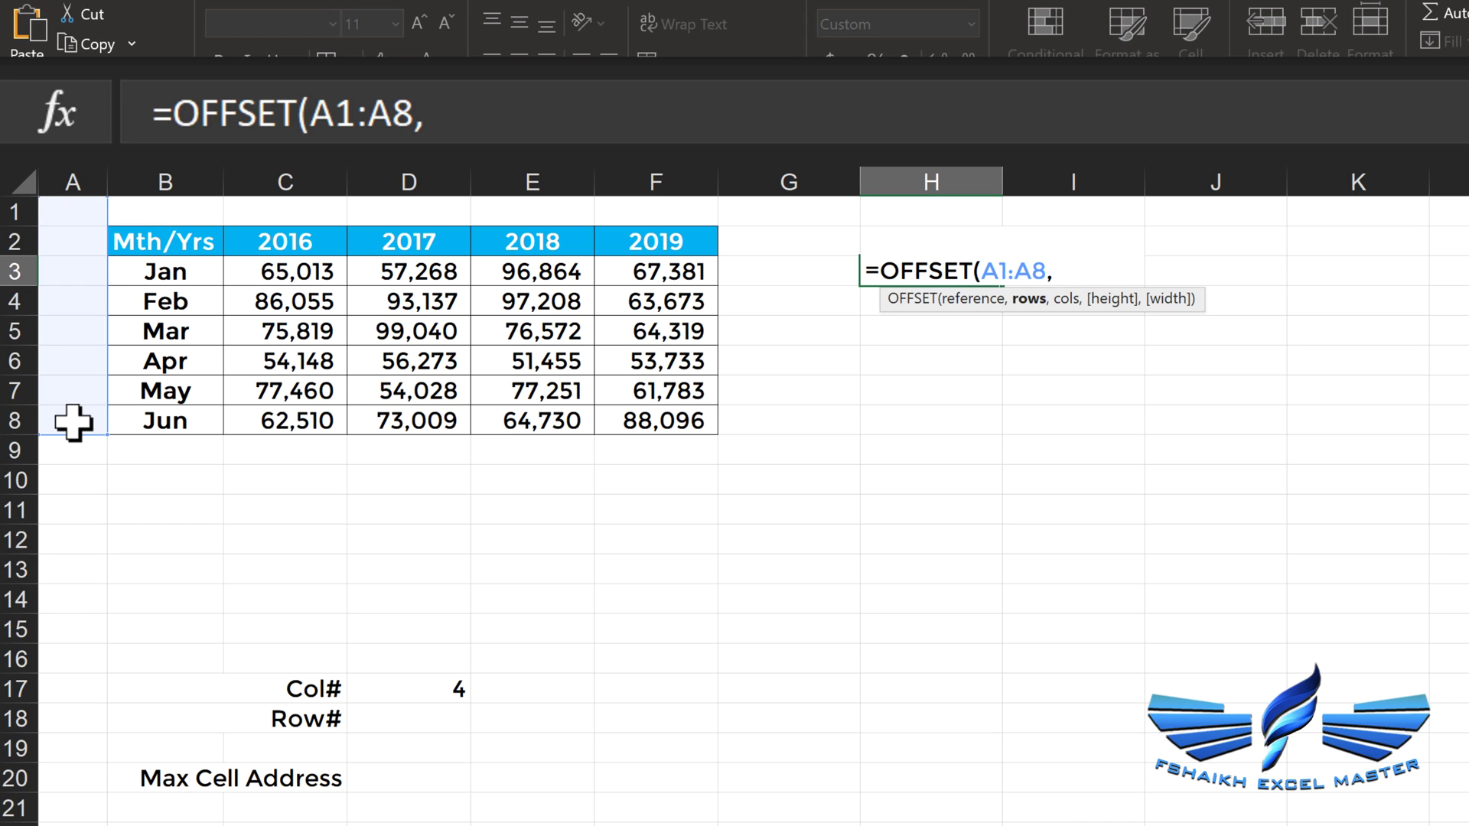
text(0,)
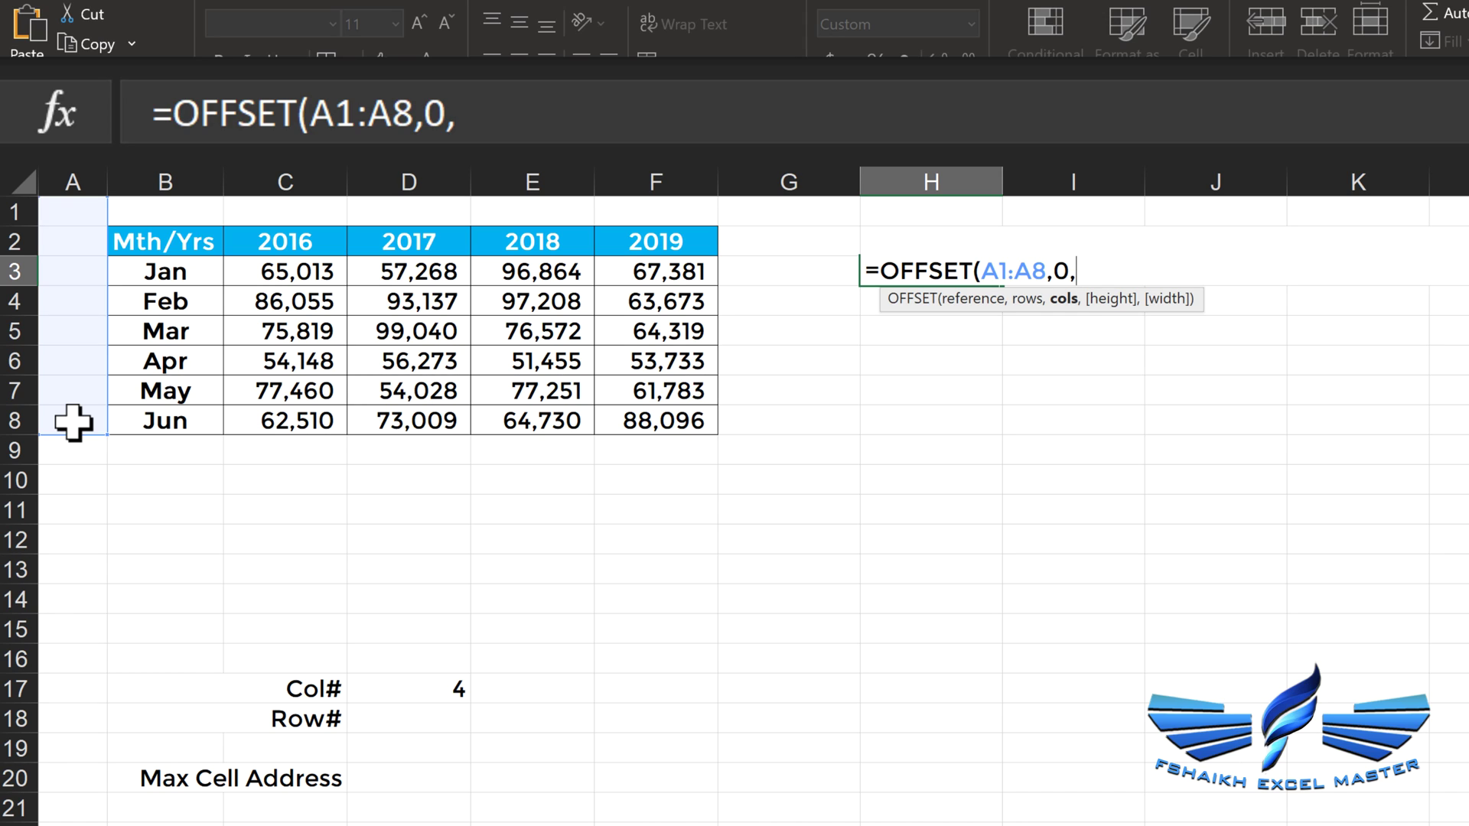
text(MAX(IF(MAX(C3:F8)=C3:F8,COLUMN(C3:F3))))
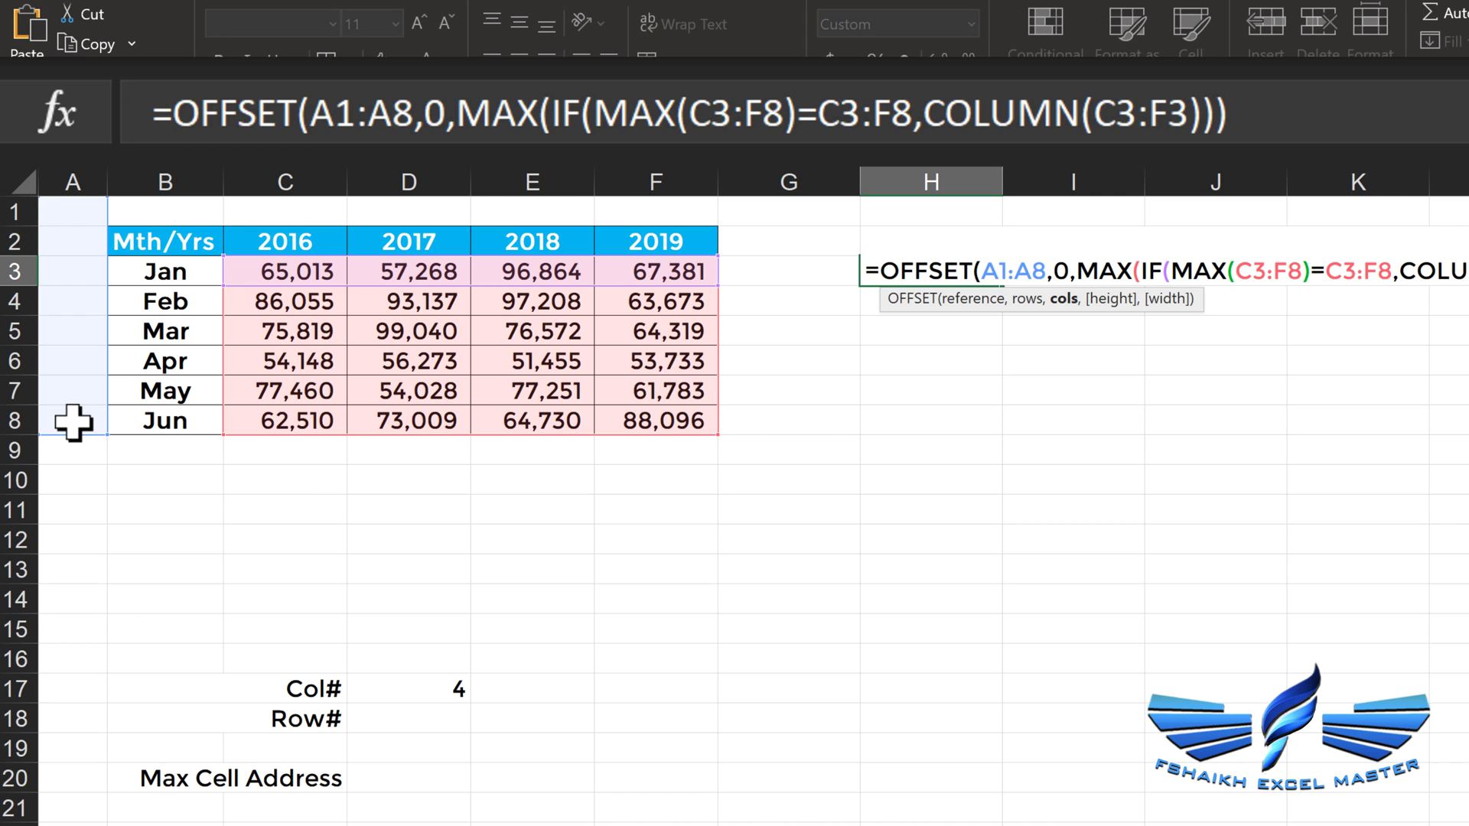
text())
key(Return)
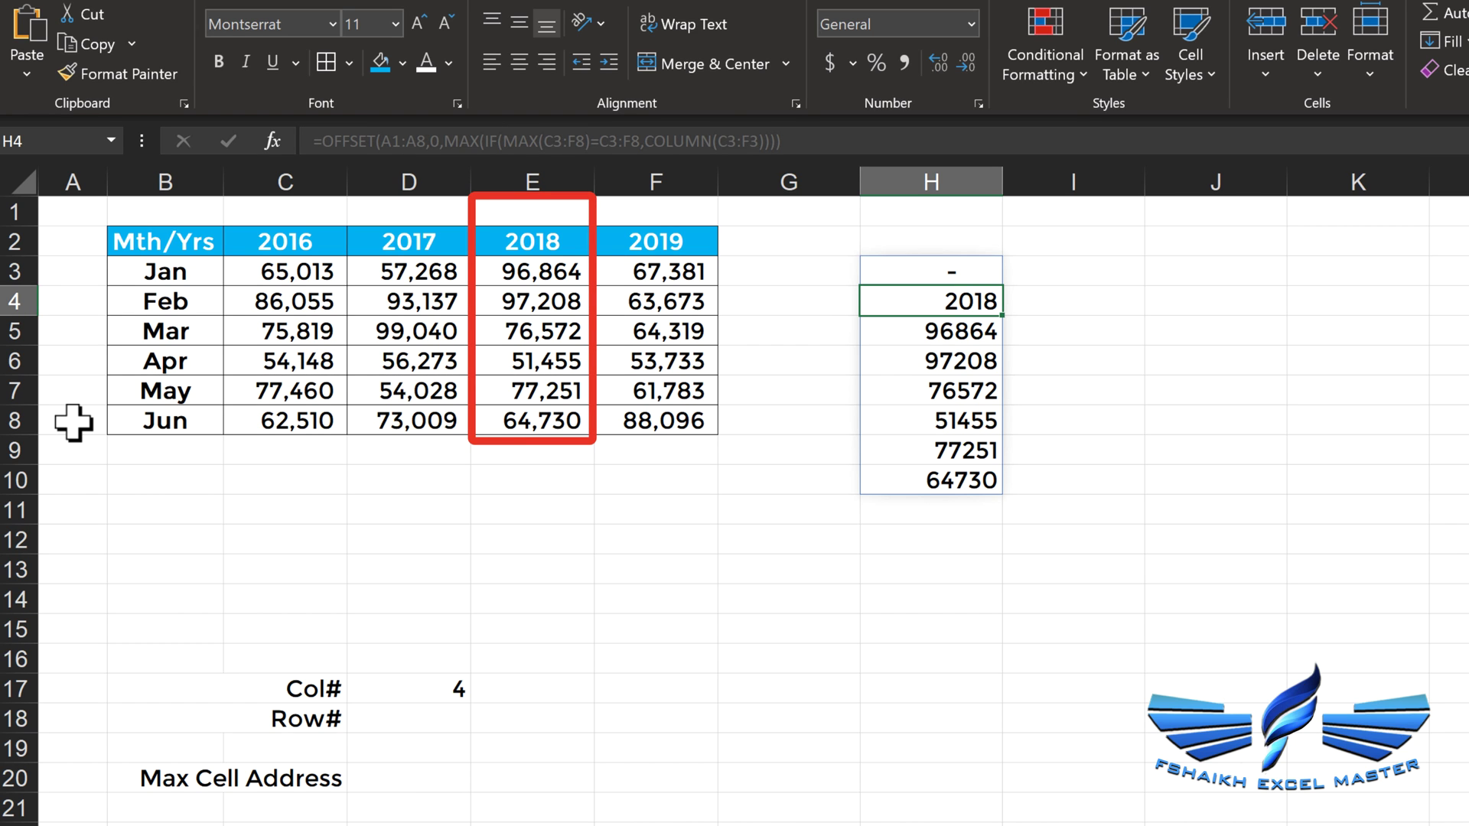
key(Up)
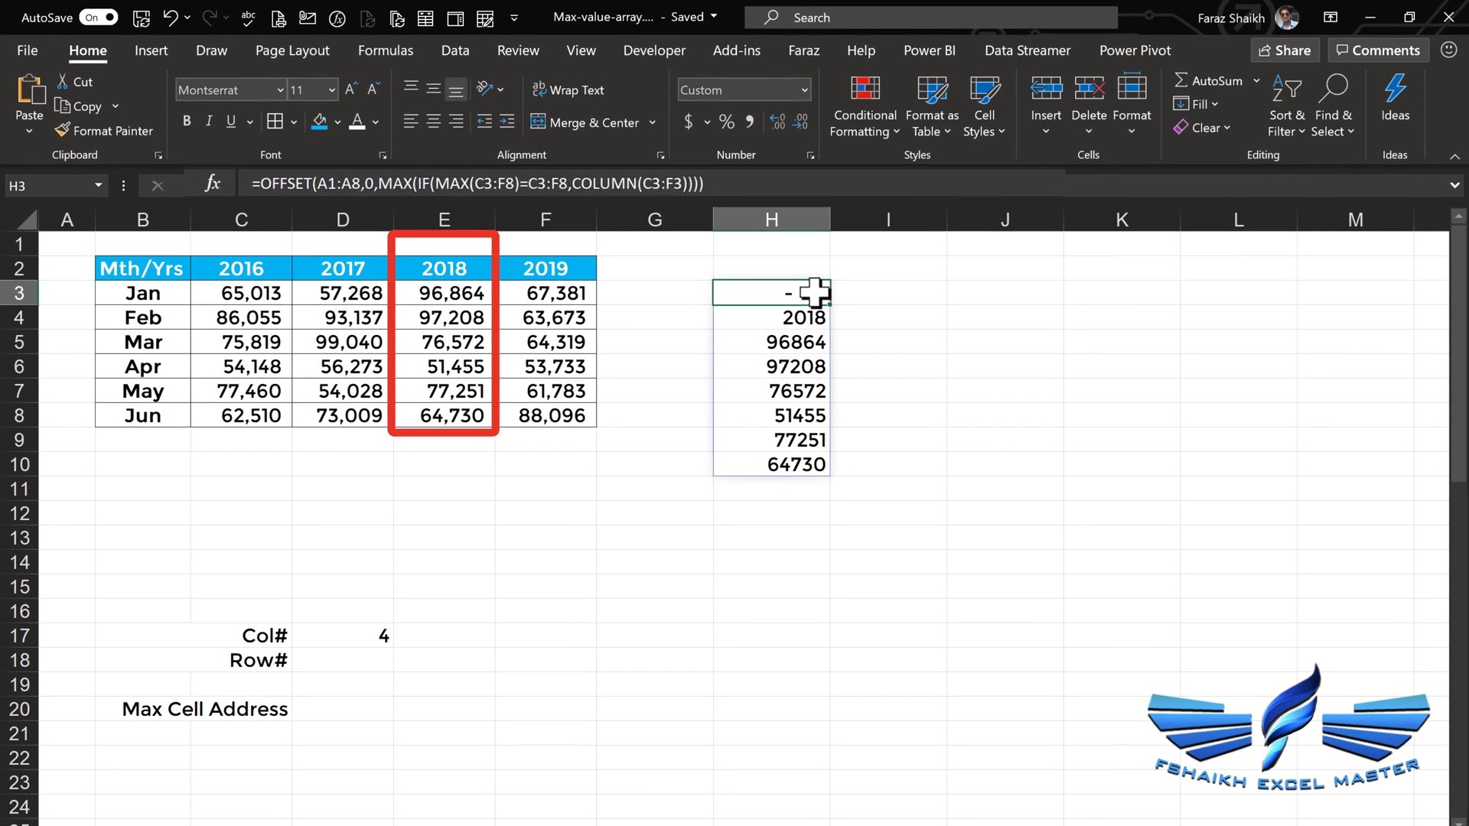
Subtract 1 from the OFFSET column argument so it returns the 2017 column.
double_click(815, 293)
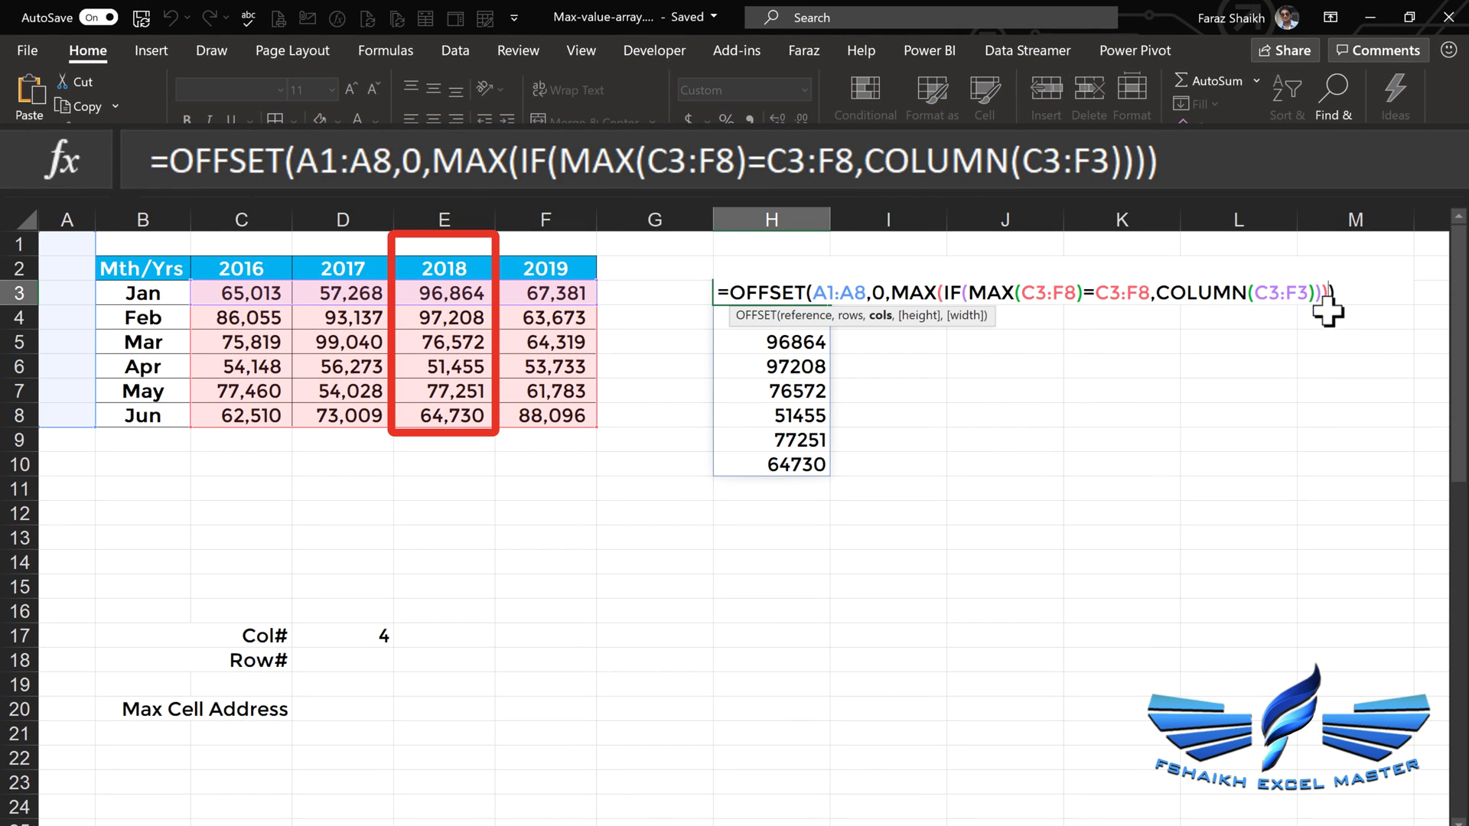
key(Left)
text(-1)
key(Return)
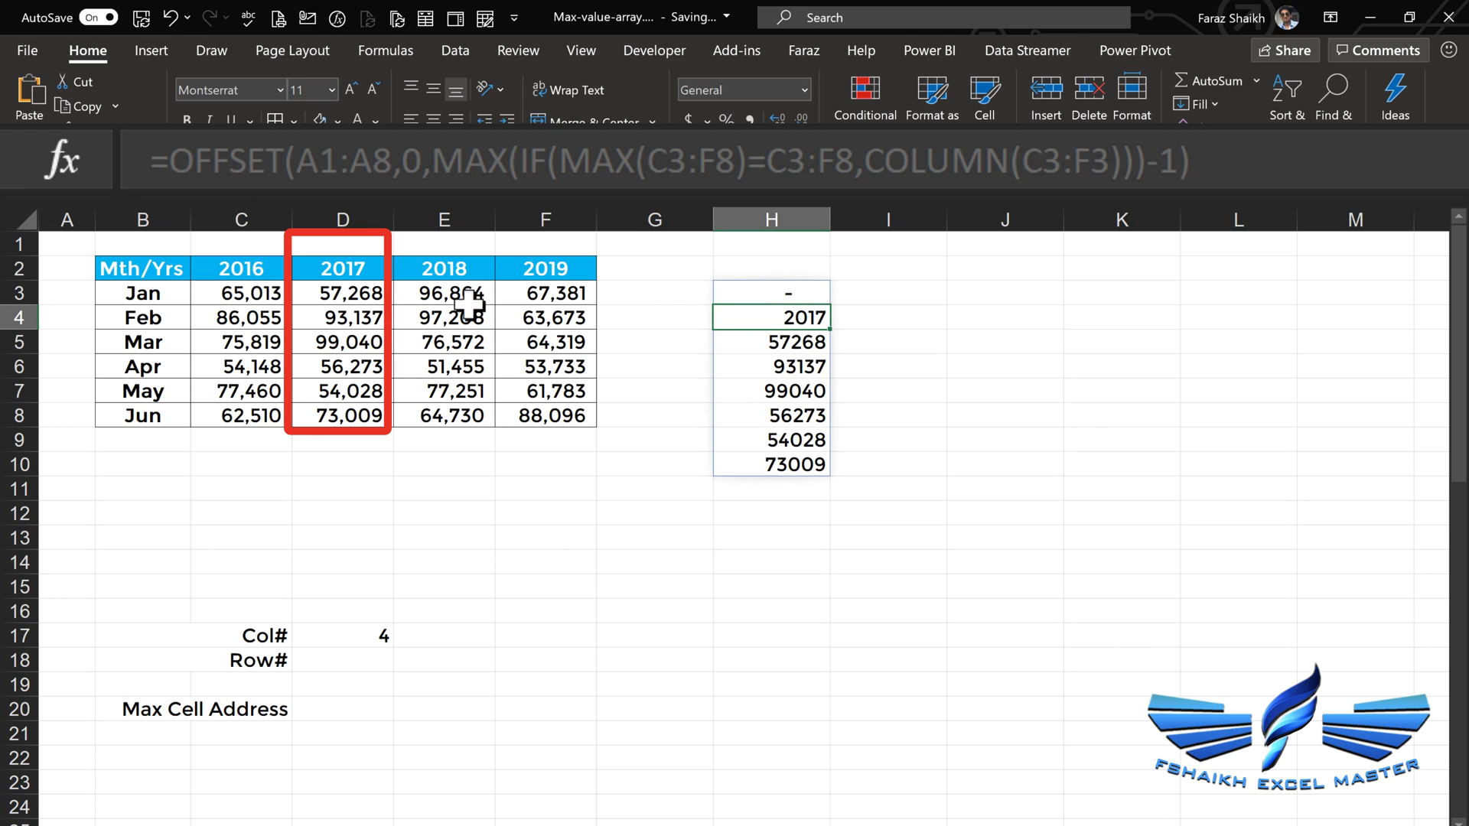
key(Up)
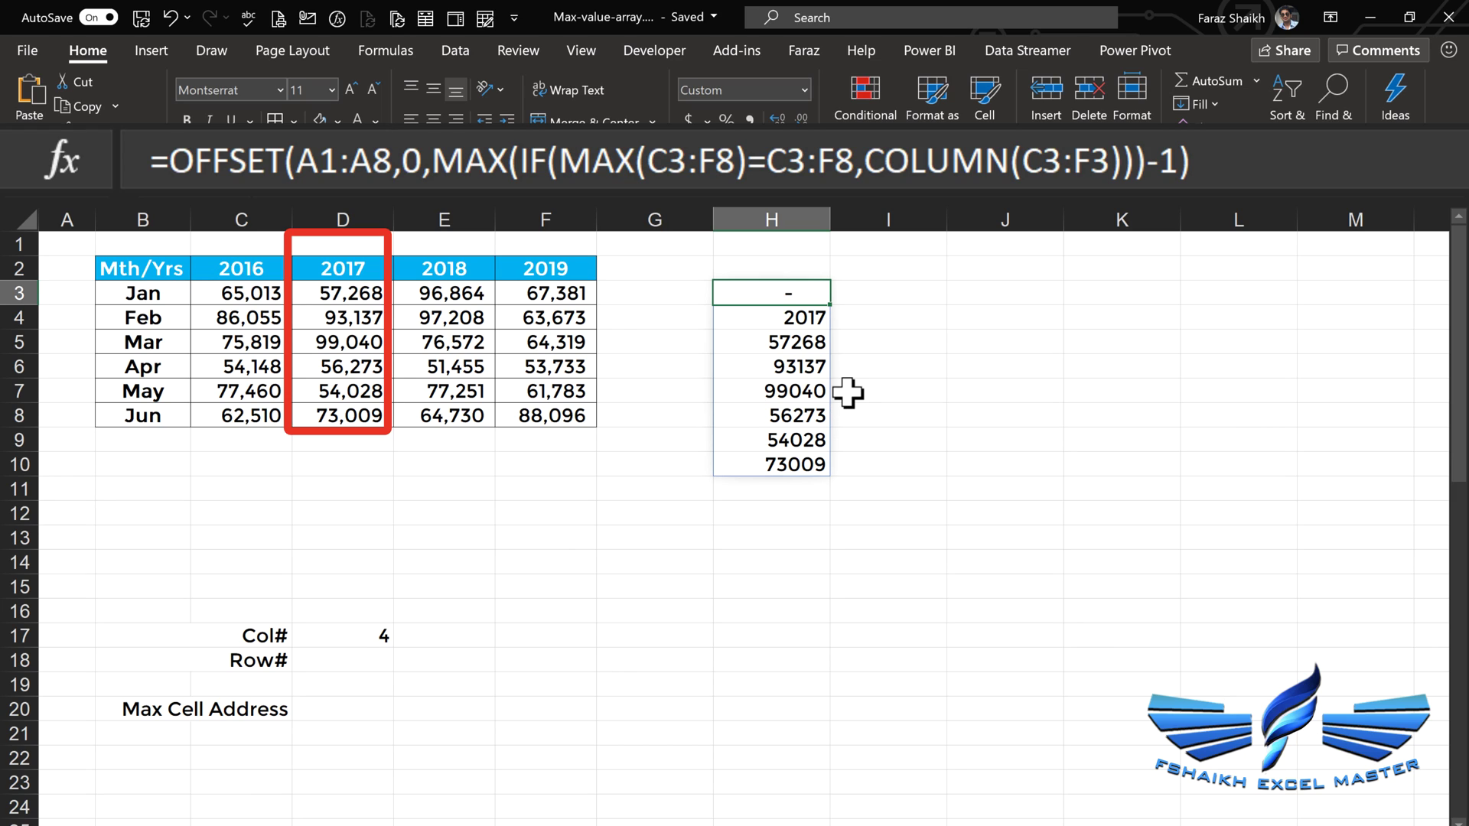
Copy the OFFSET formula text and clear H3.
double_click(757, 293)
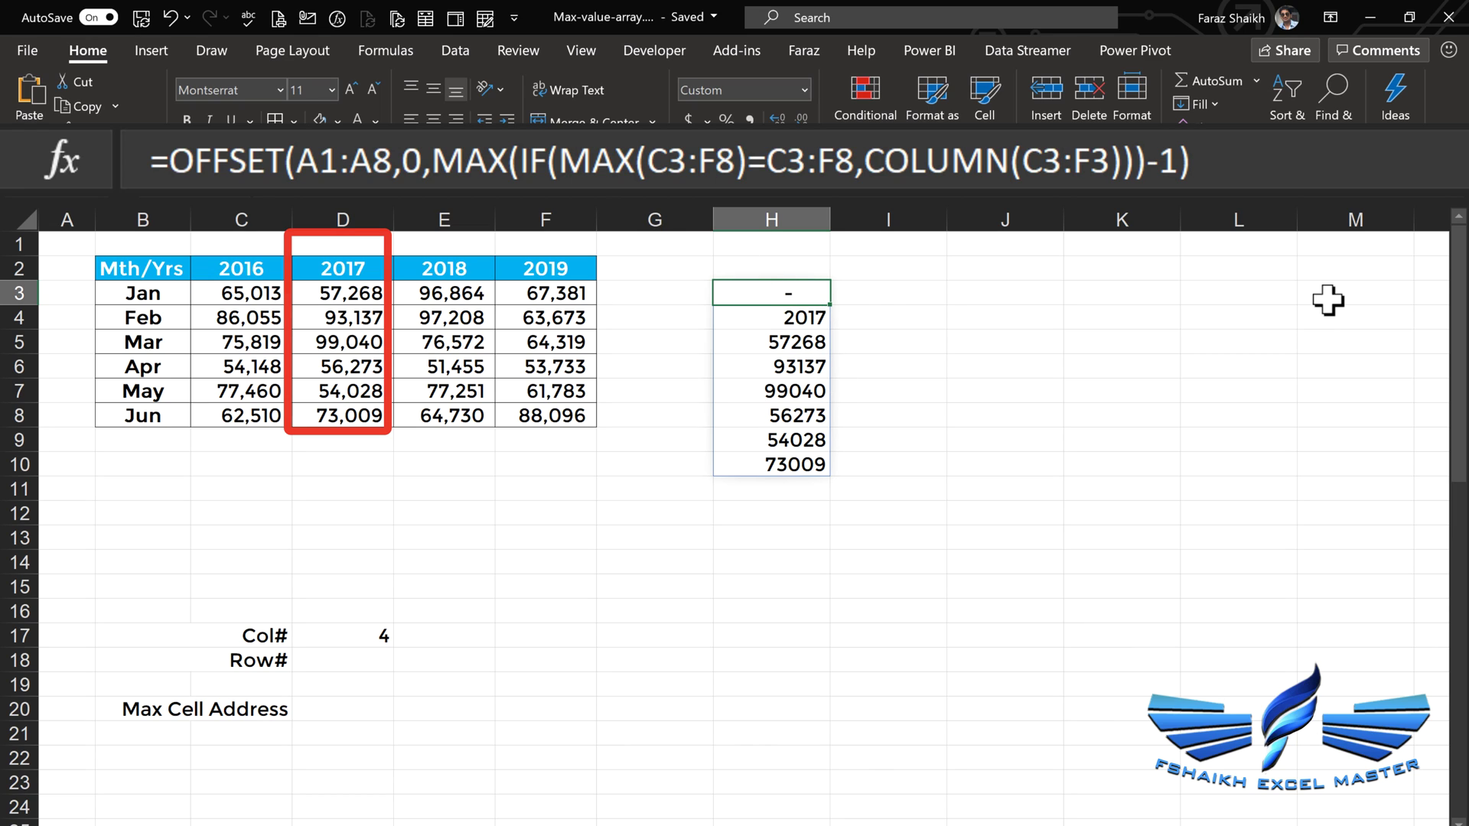
click(731, 293)
key(shift+End)
key(ctrl+c)
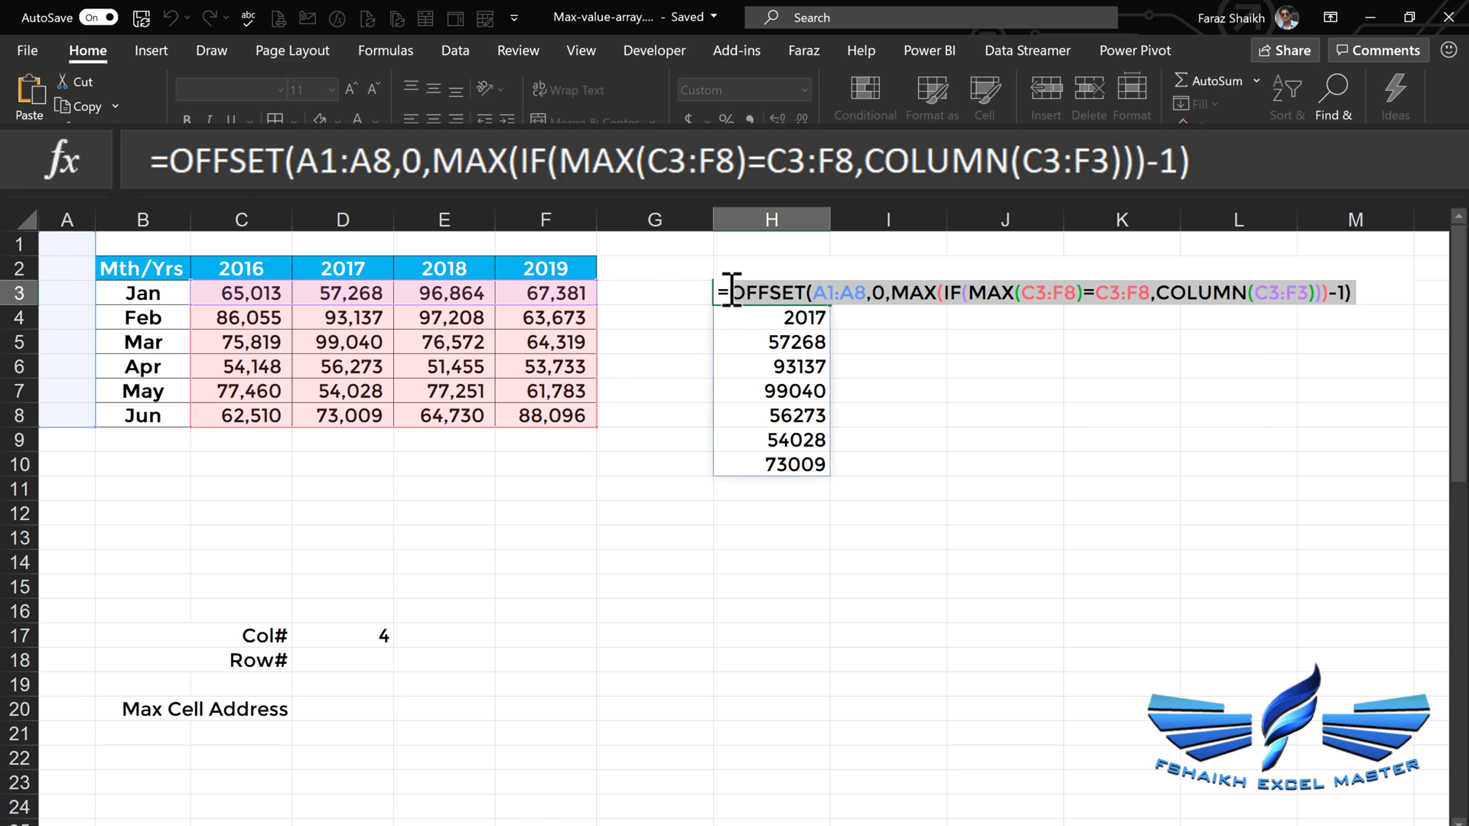
key(Escape)
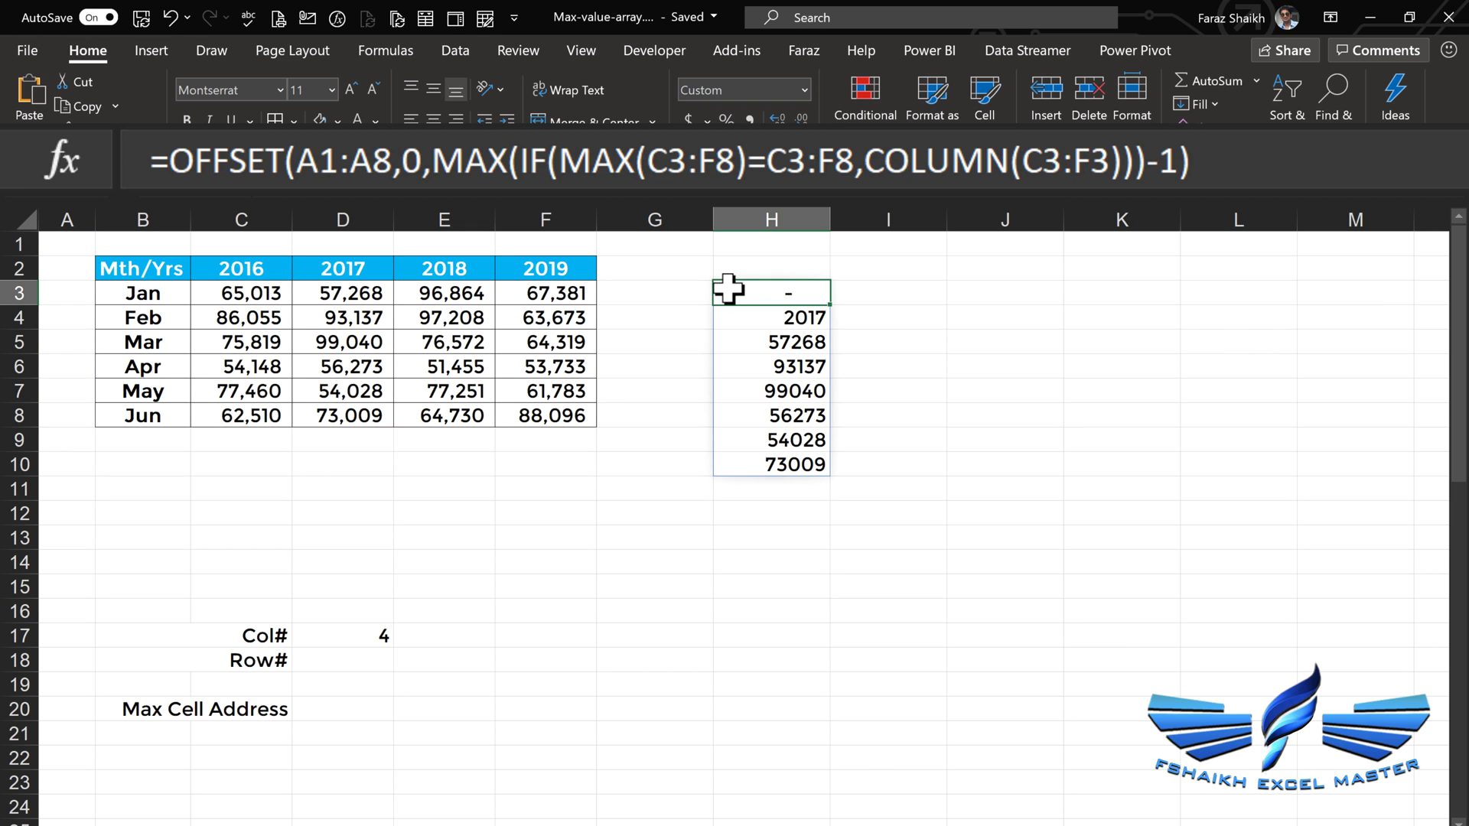
key(BackSpace)
key(Return)
Enter =MATCH(MAX(C3:F8),OFFSET(...),0) in H3 to find the maximum's row position 5.
key(Up)
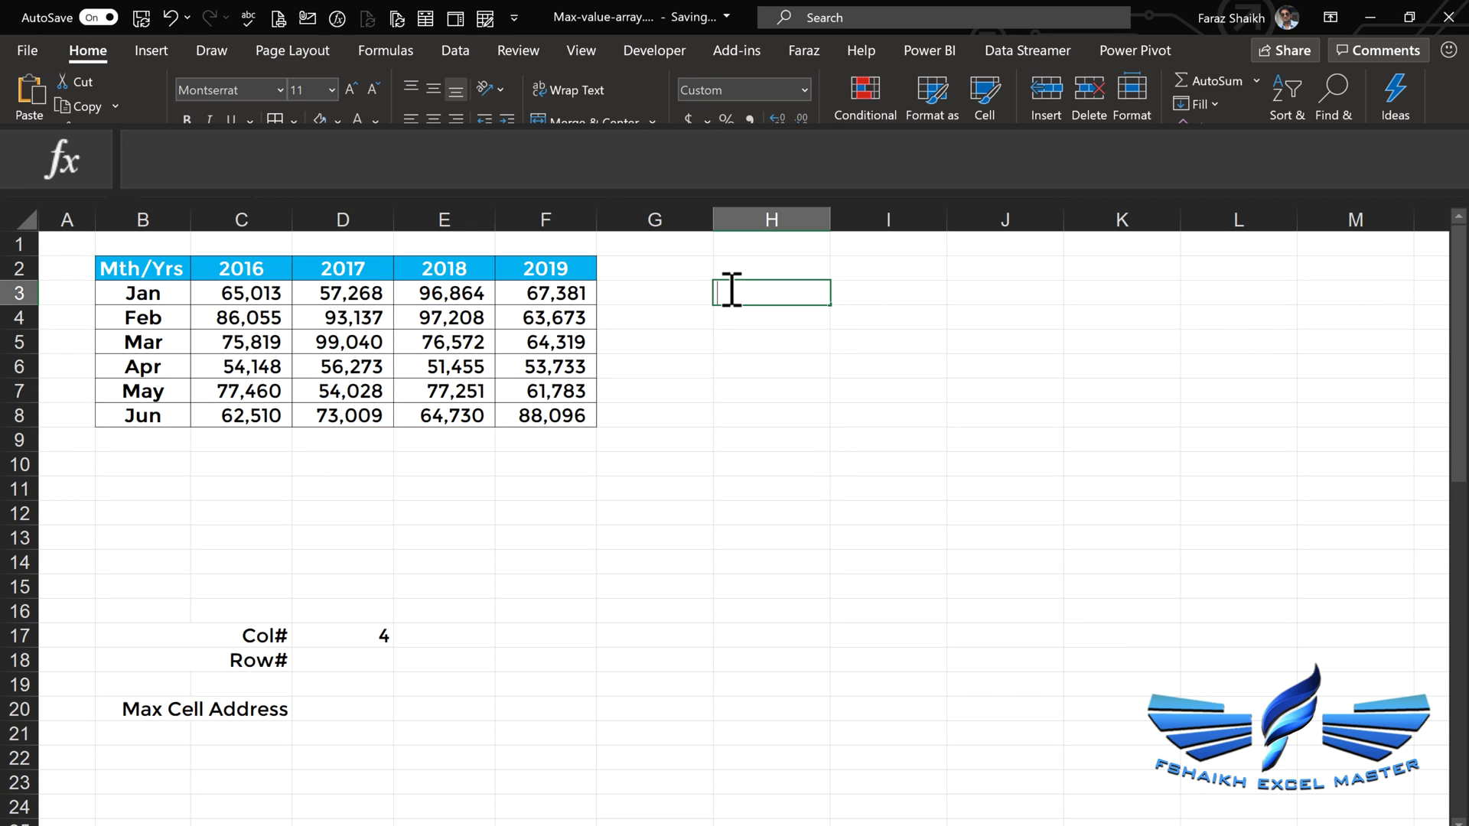
text(=ma)
key(Tab)
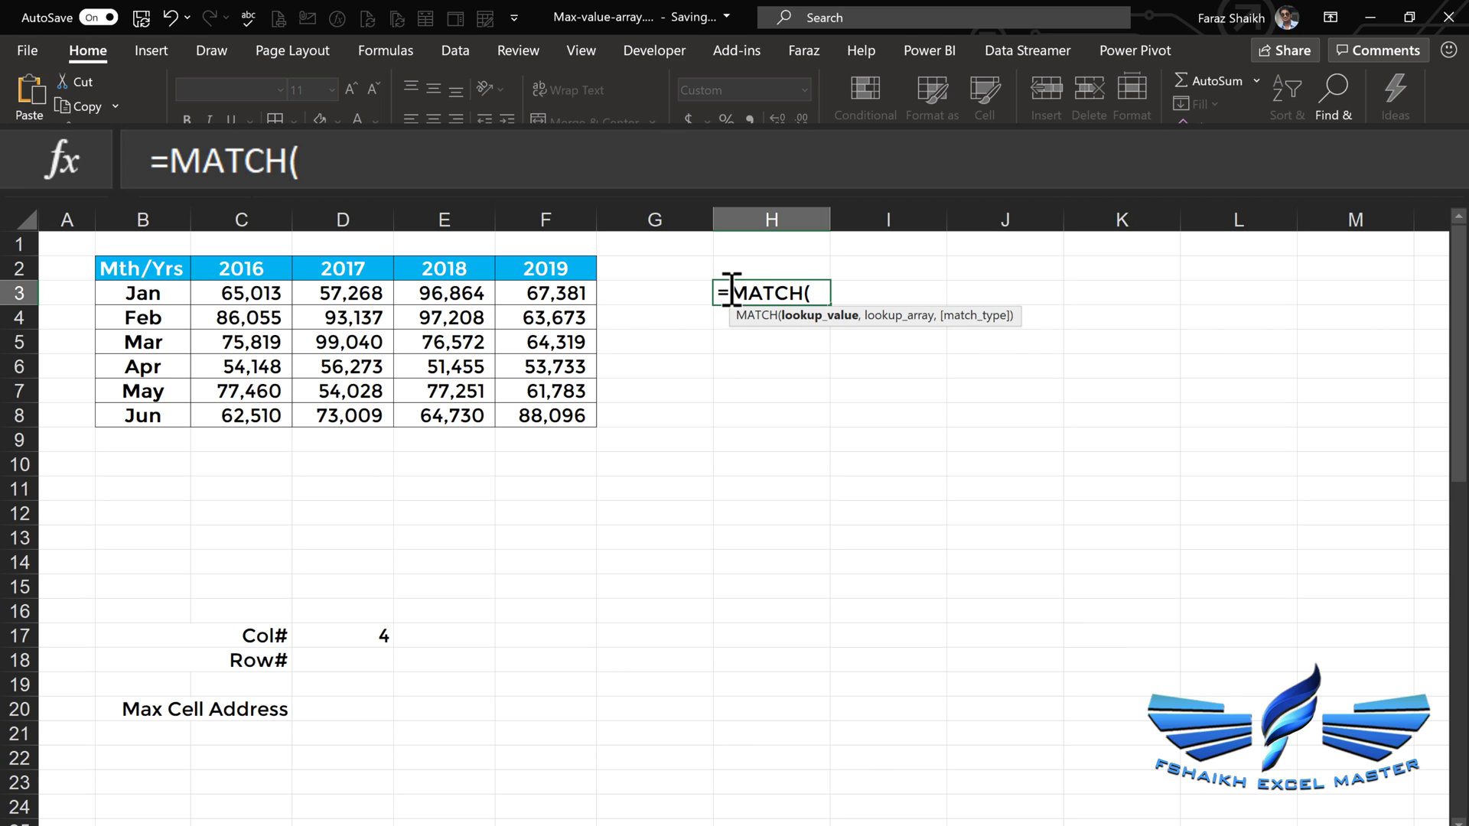
text(max)
key(Tab)
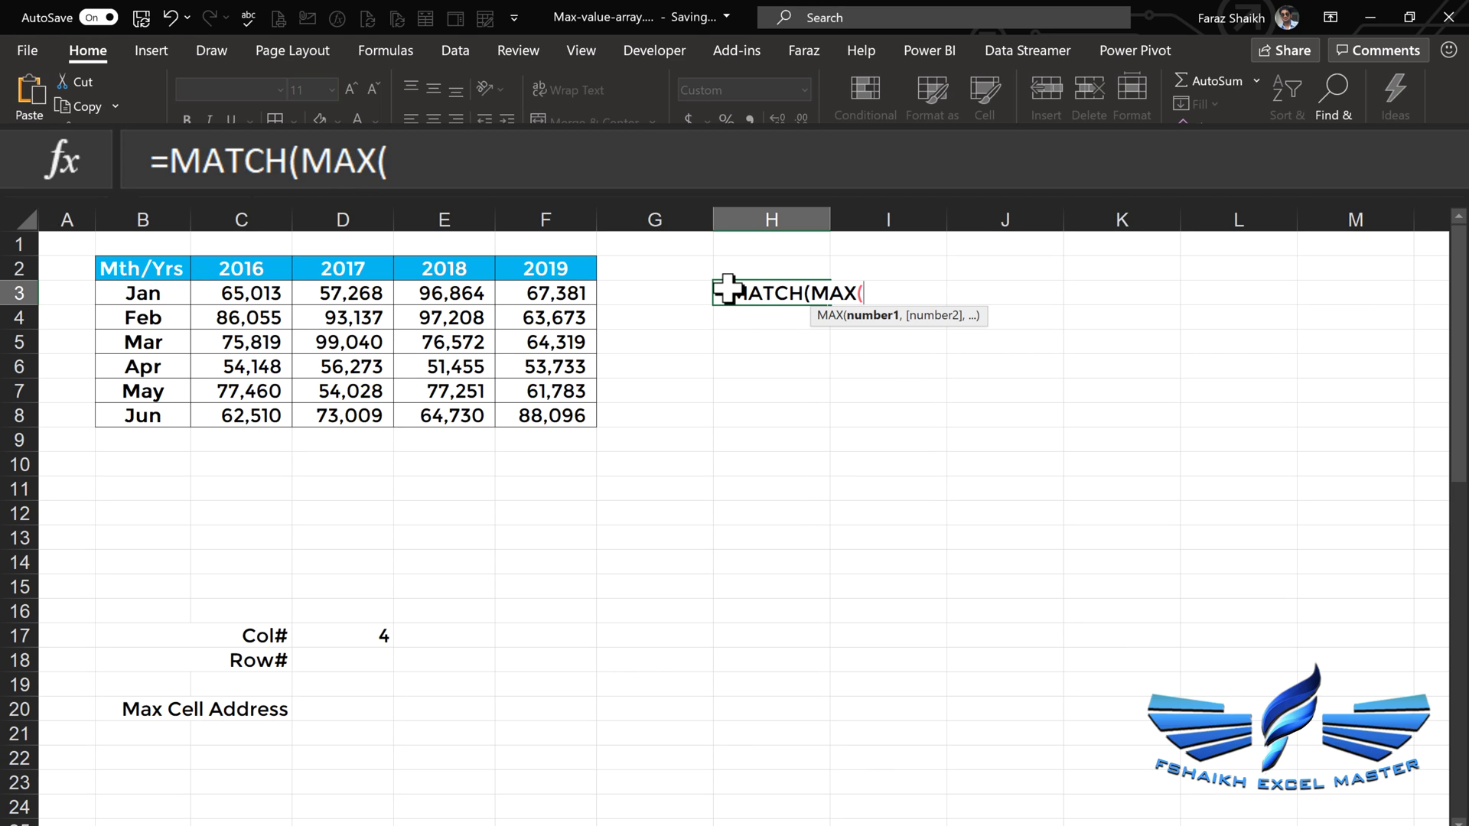
drag(211, 291, 521, 413)
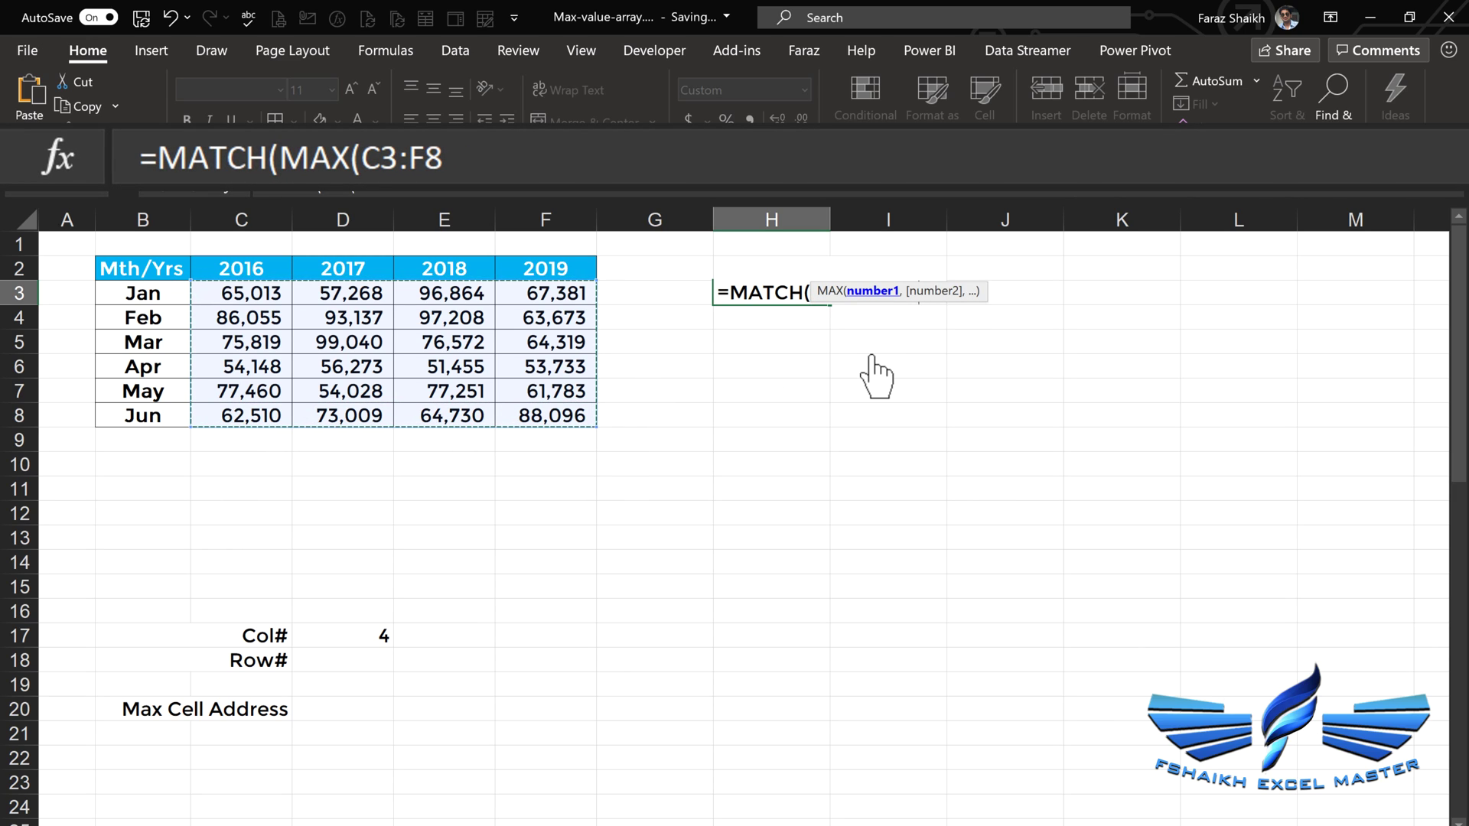
text(),)
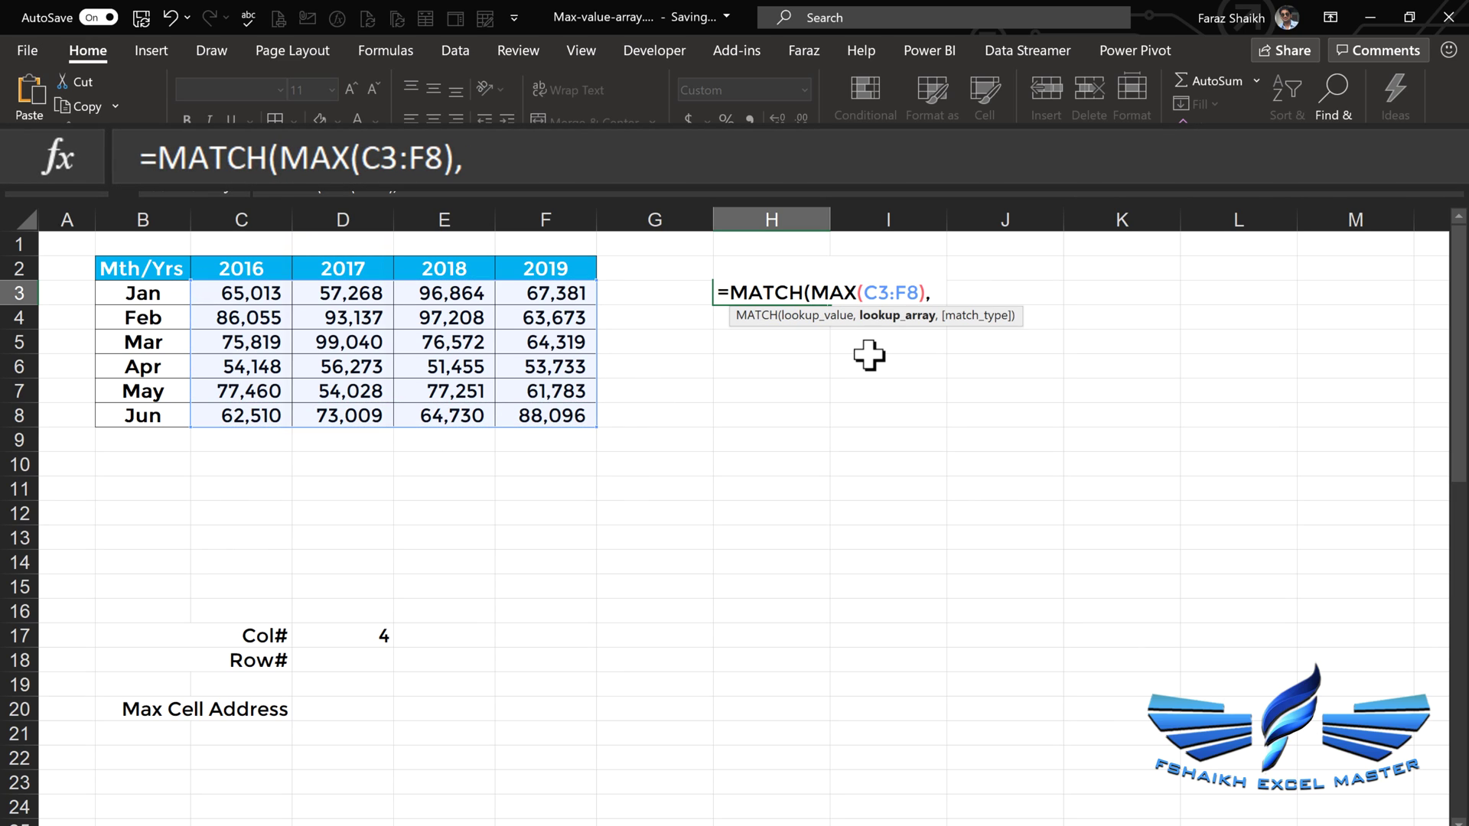
key(ctrl+v)
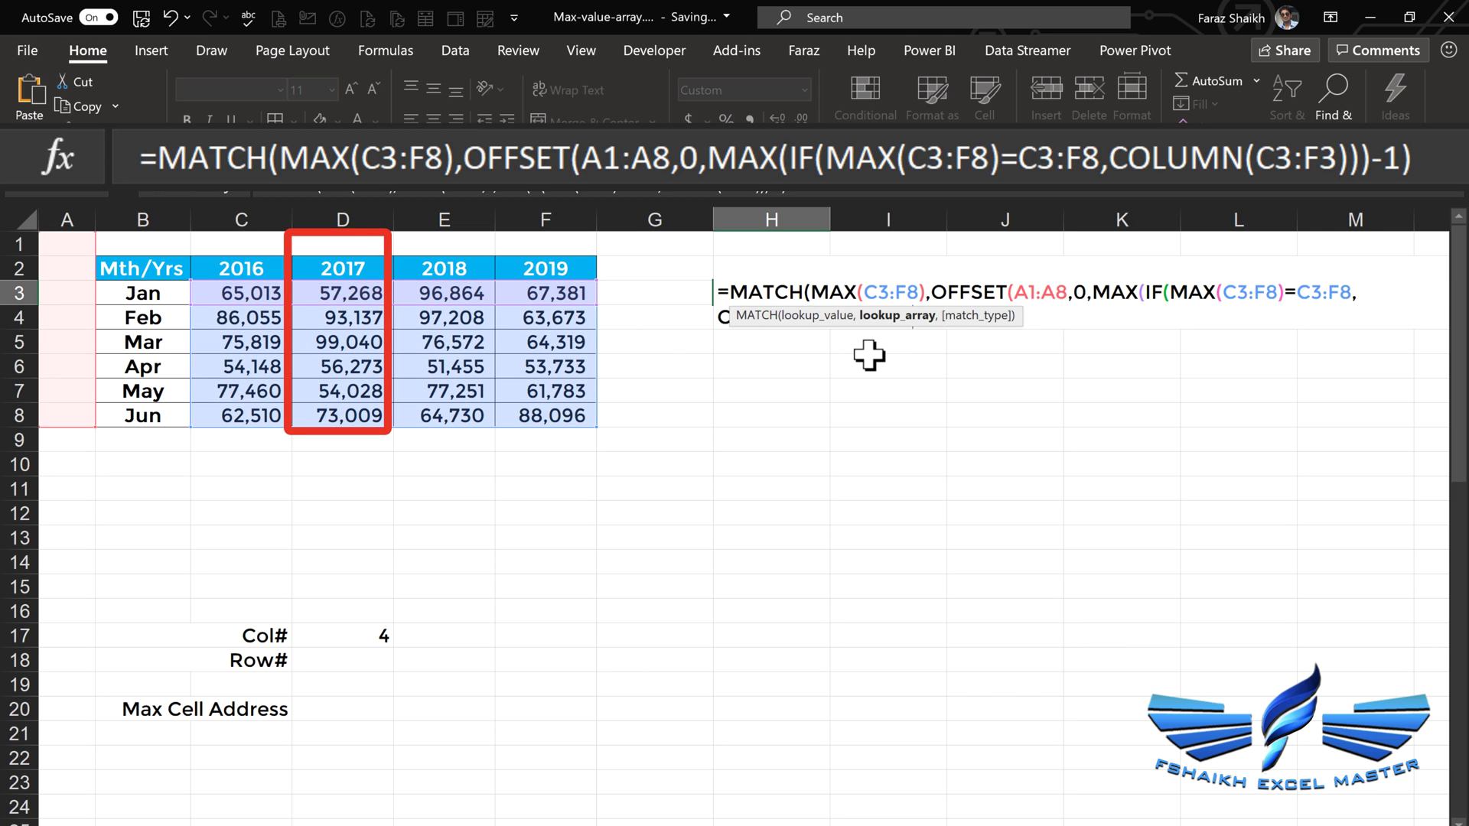
text(,)
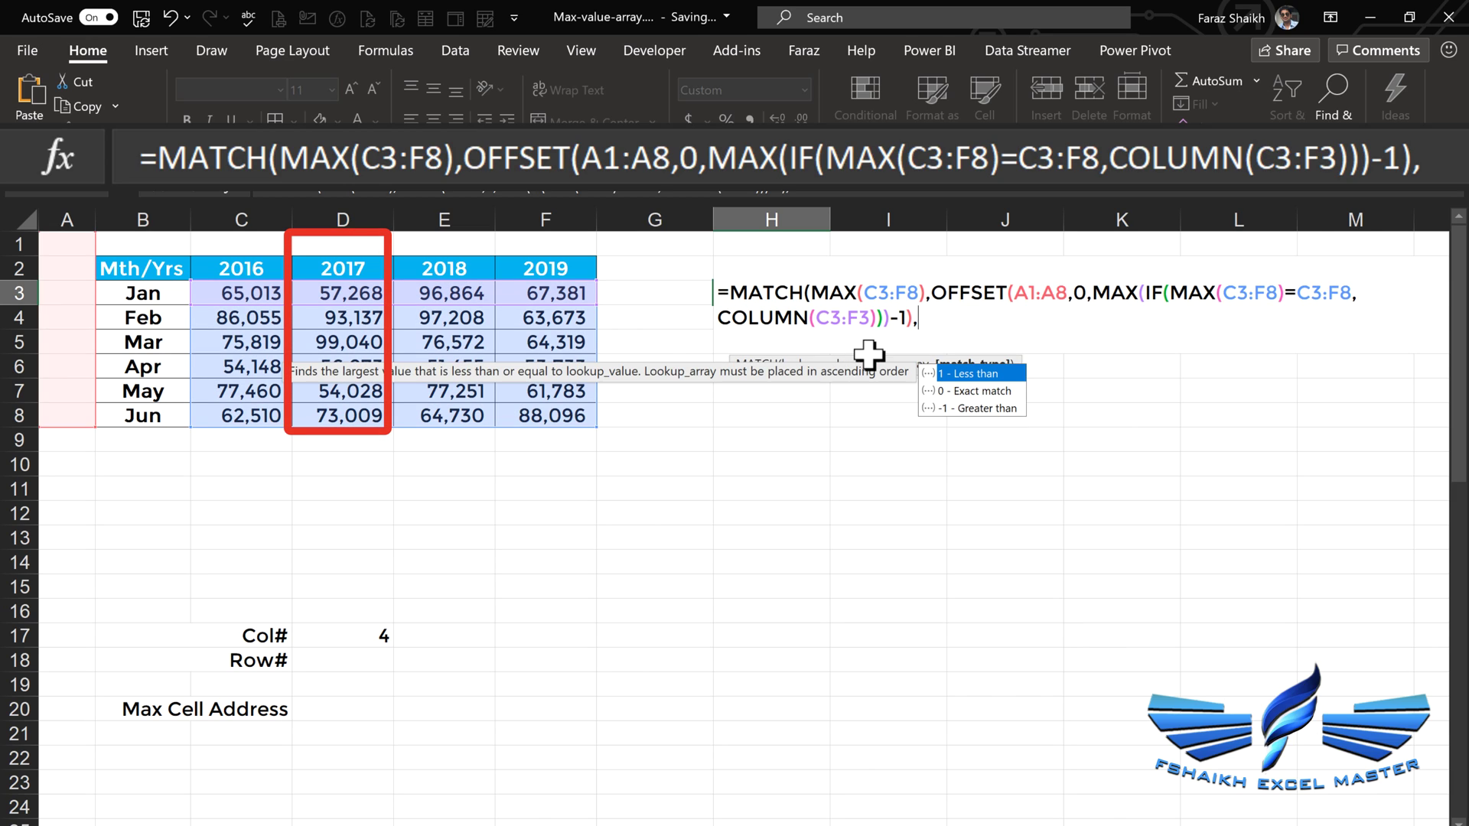
key(Down)
key(Tab)
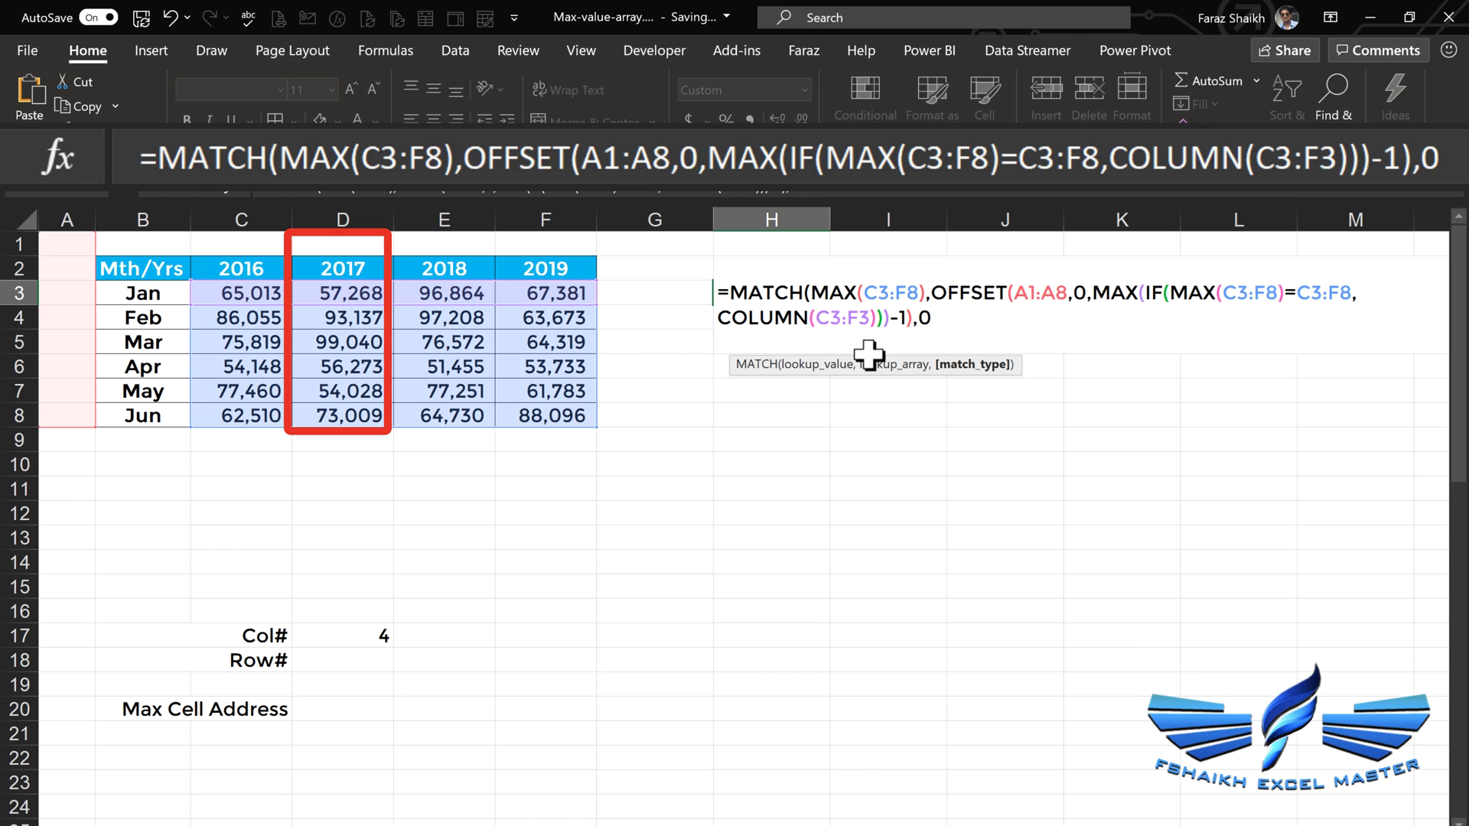
text())
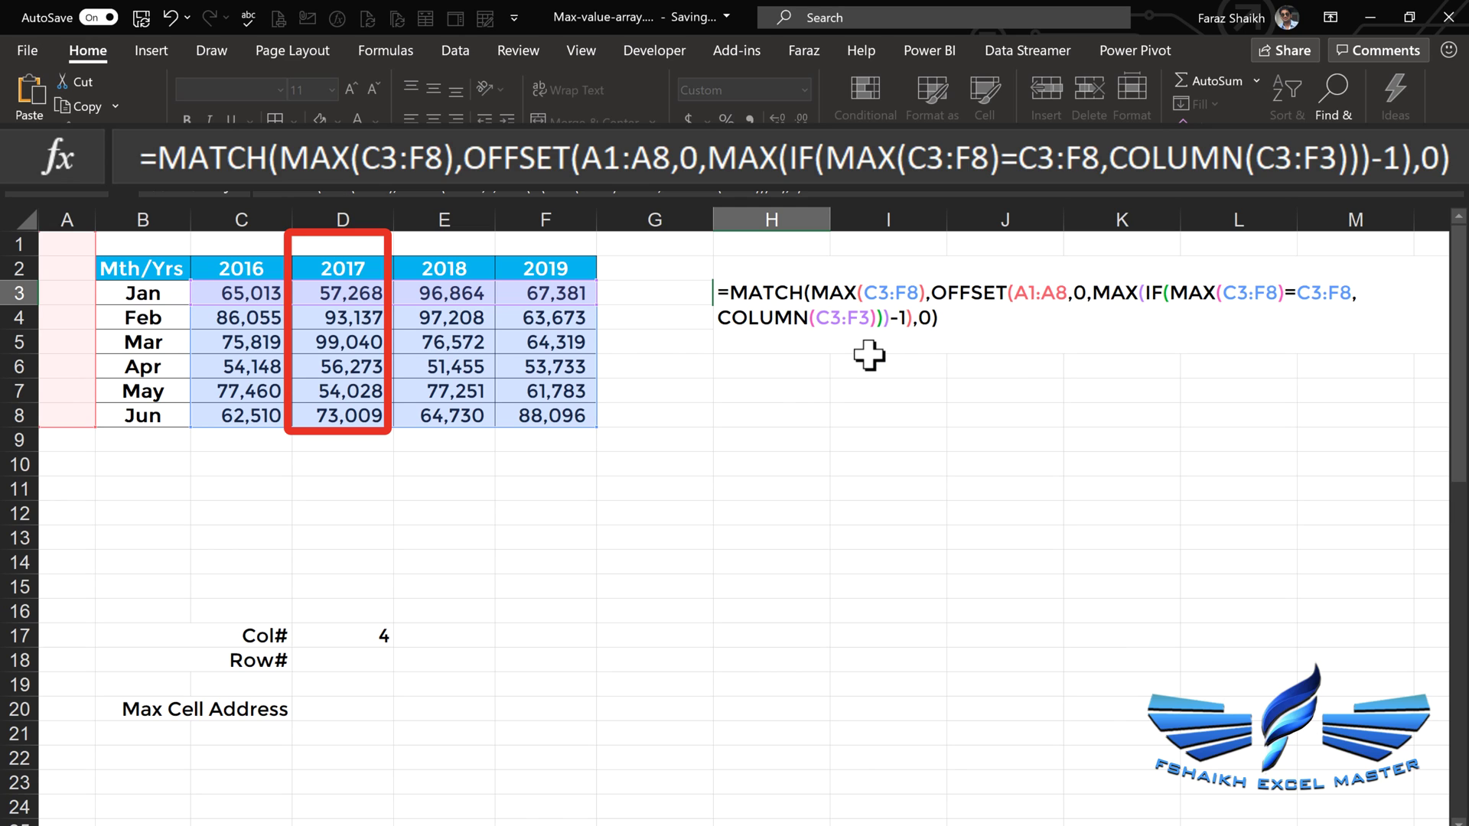
key(Return)
Copy the MATCH formula text from H3.
double_click(798, 290)
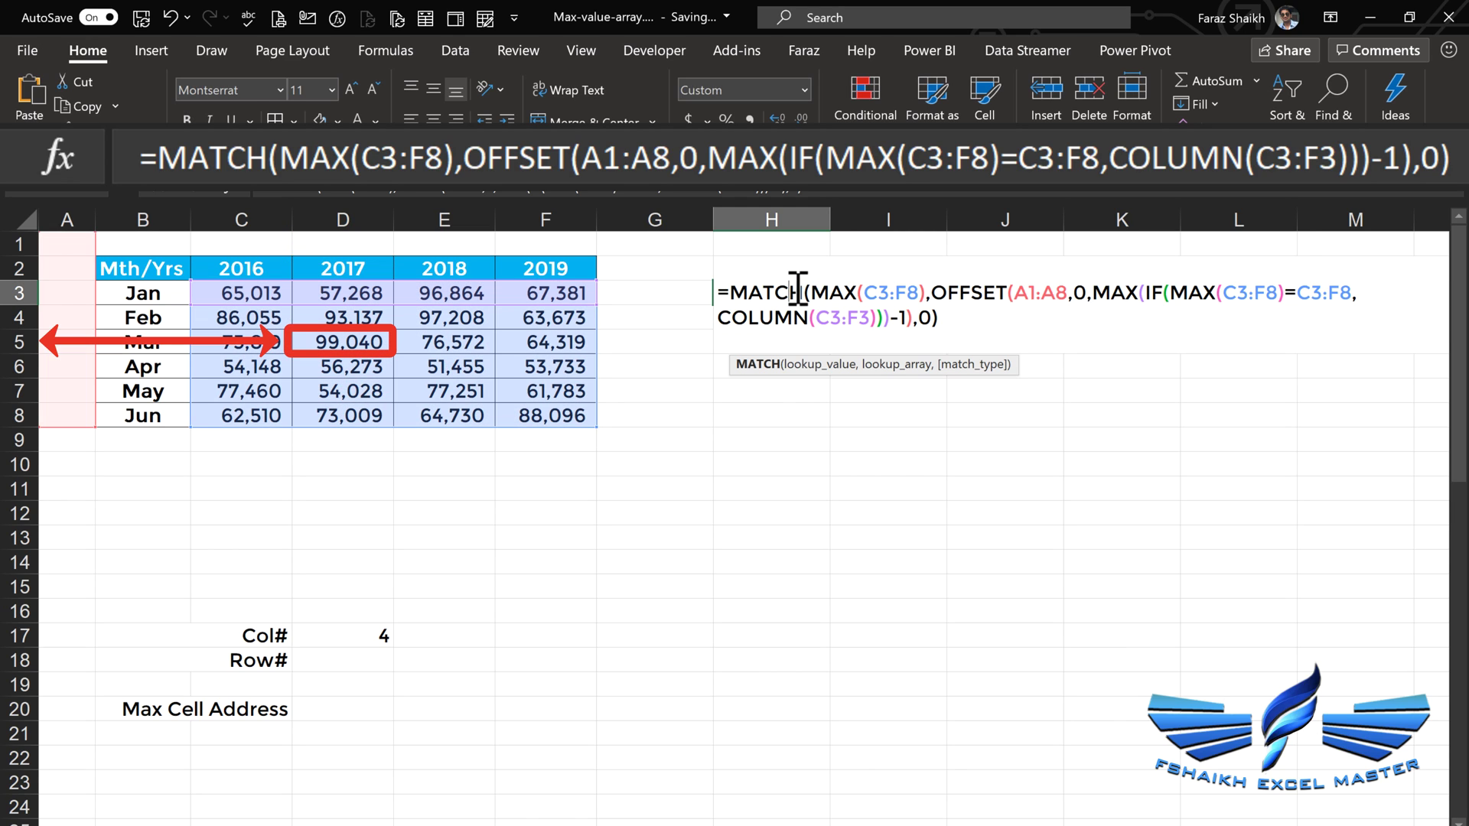
drag(971, 310, 699, 278)
key(ctrl+c)
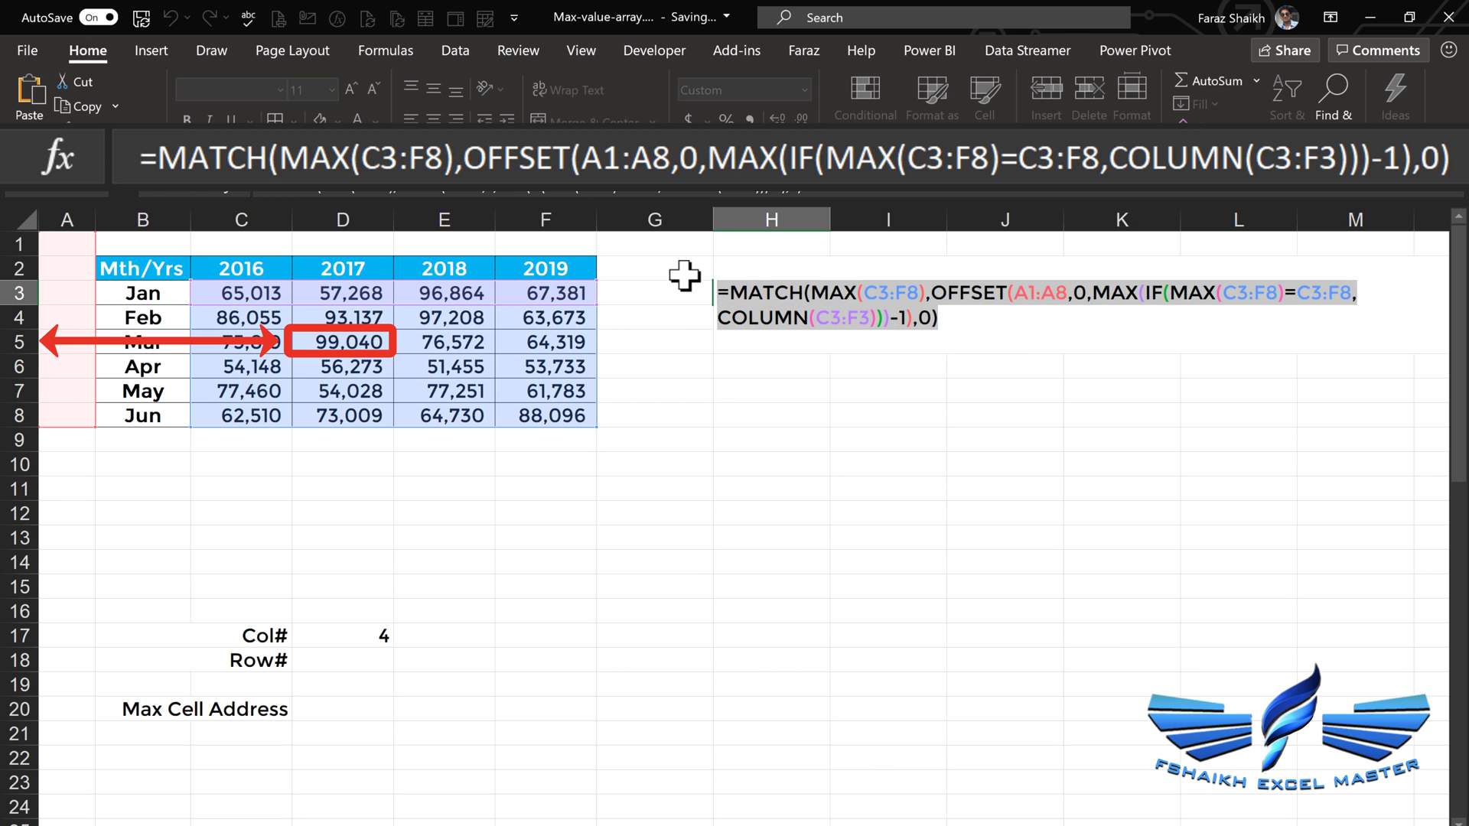
key(Escape)
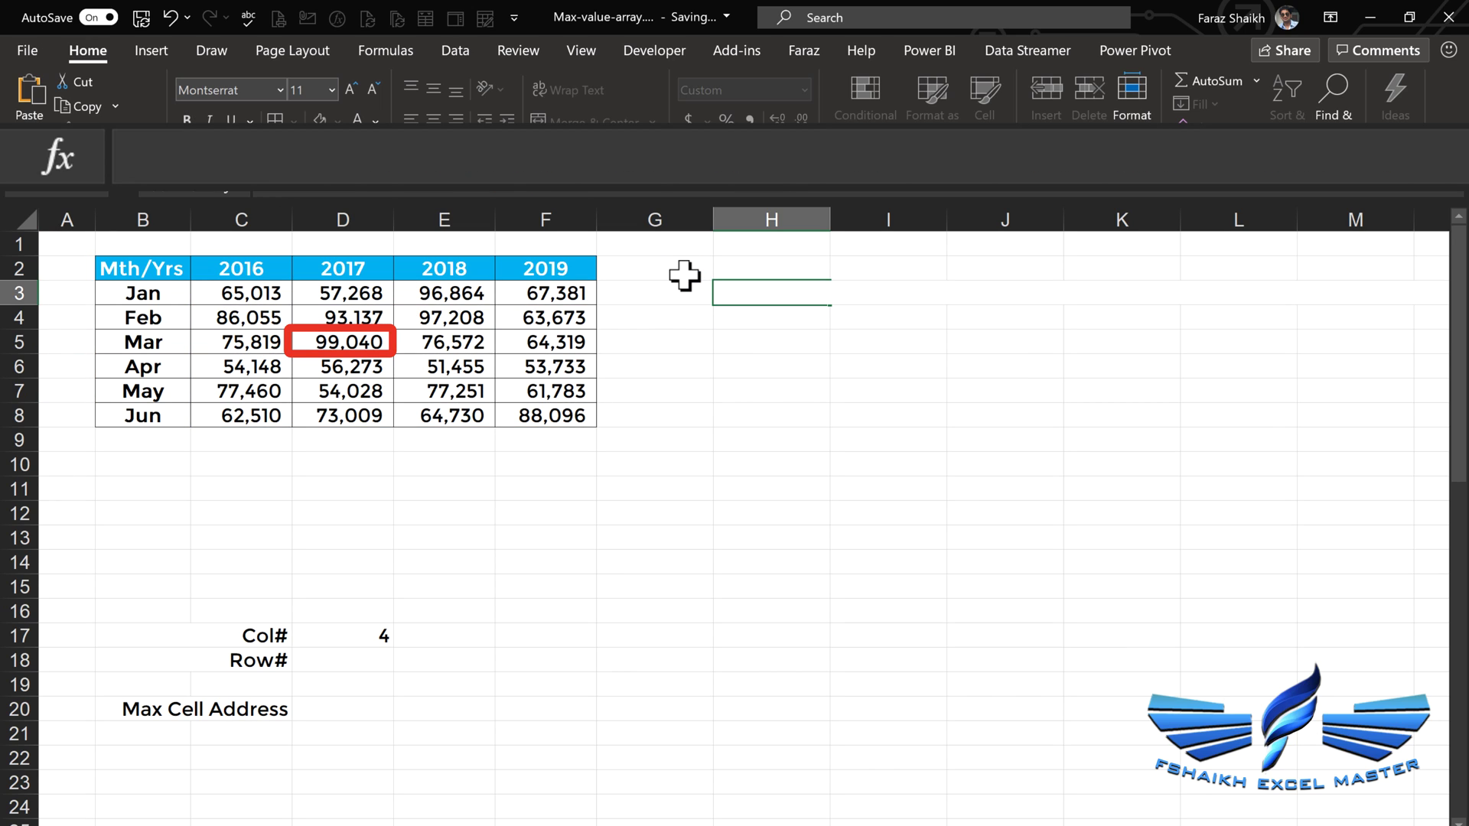
Paste the MATCH row formula into the Row# cell D18.
double_click(356, 656)
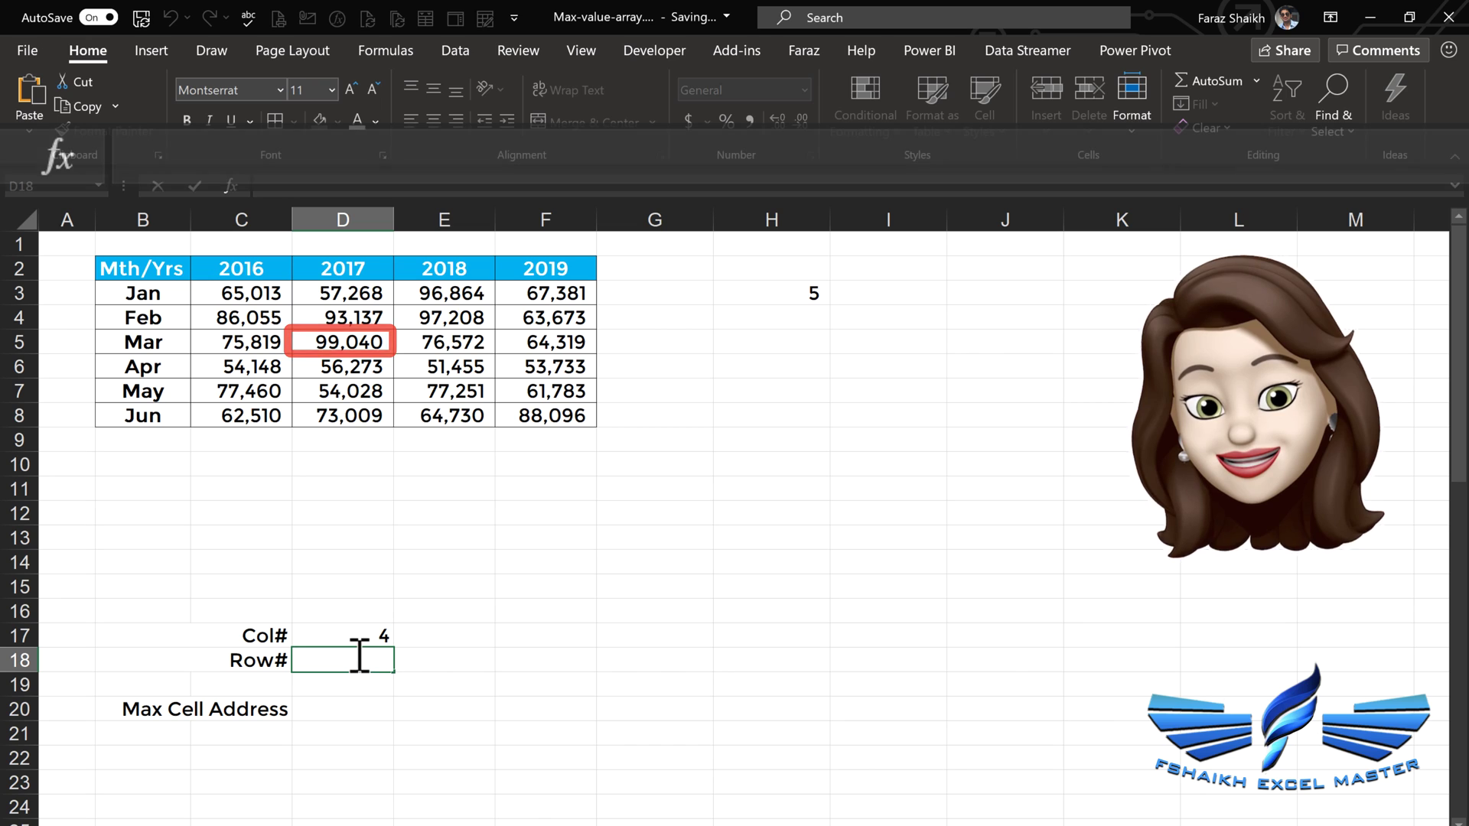
key(ctrl+v)
click(379, 707)
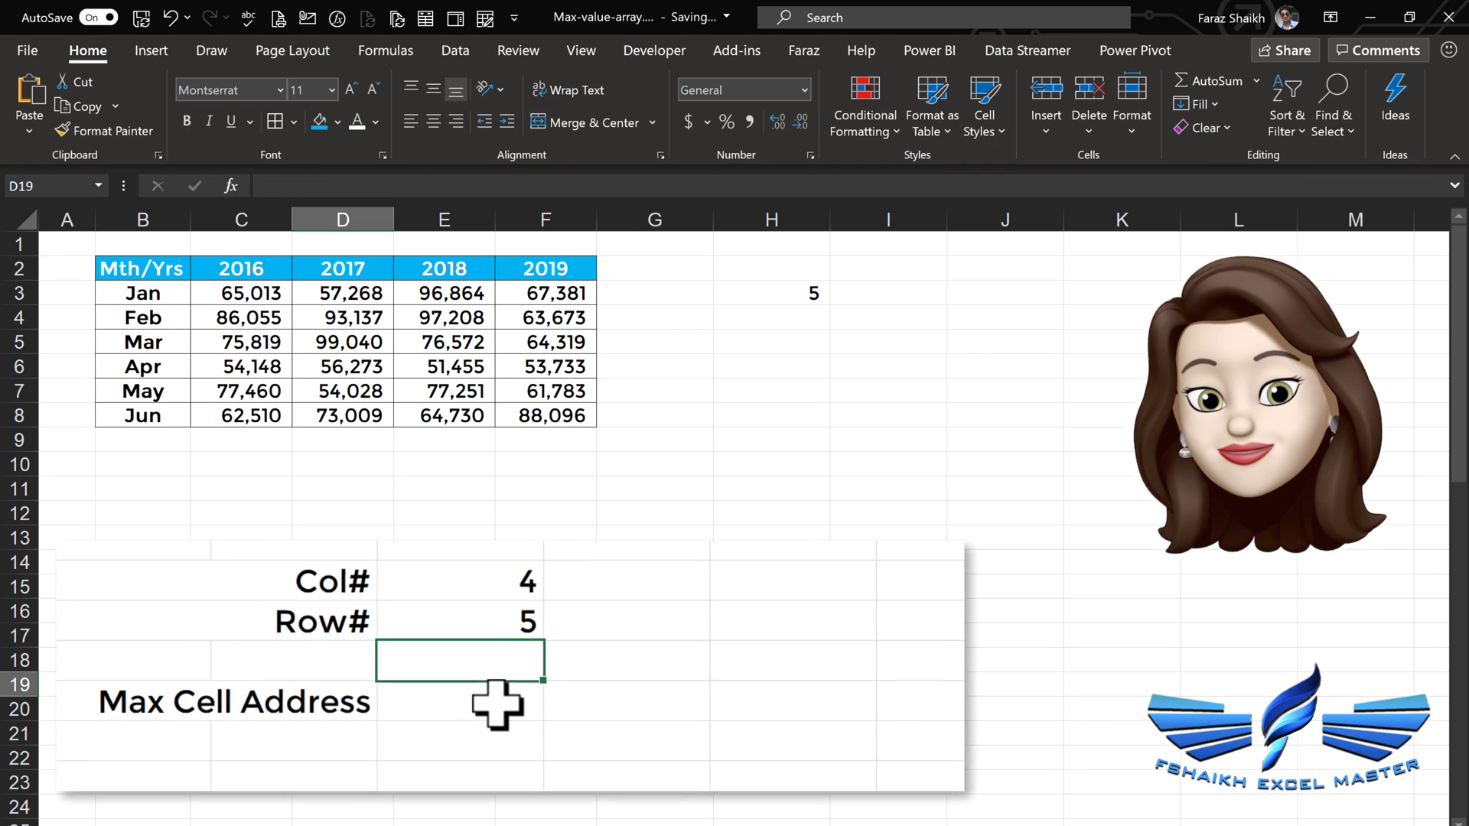
Enter =ADDRESS(D18,D17) in D20, returning $D$5.
double_click(514, 703)
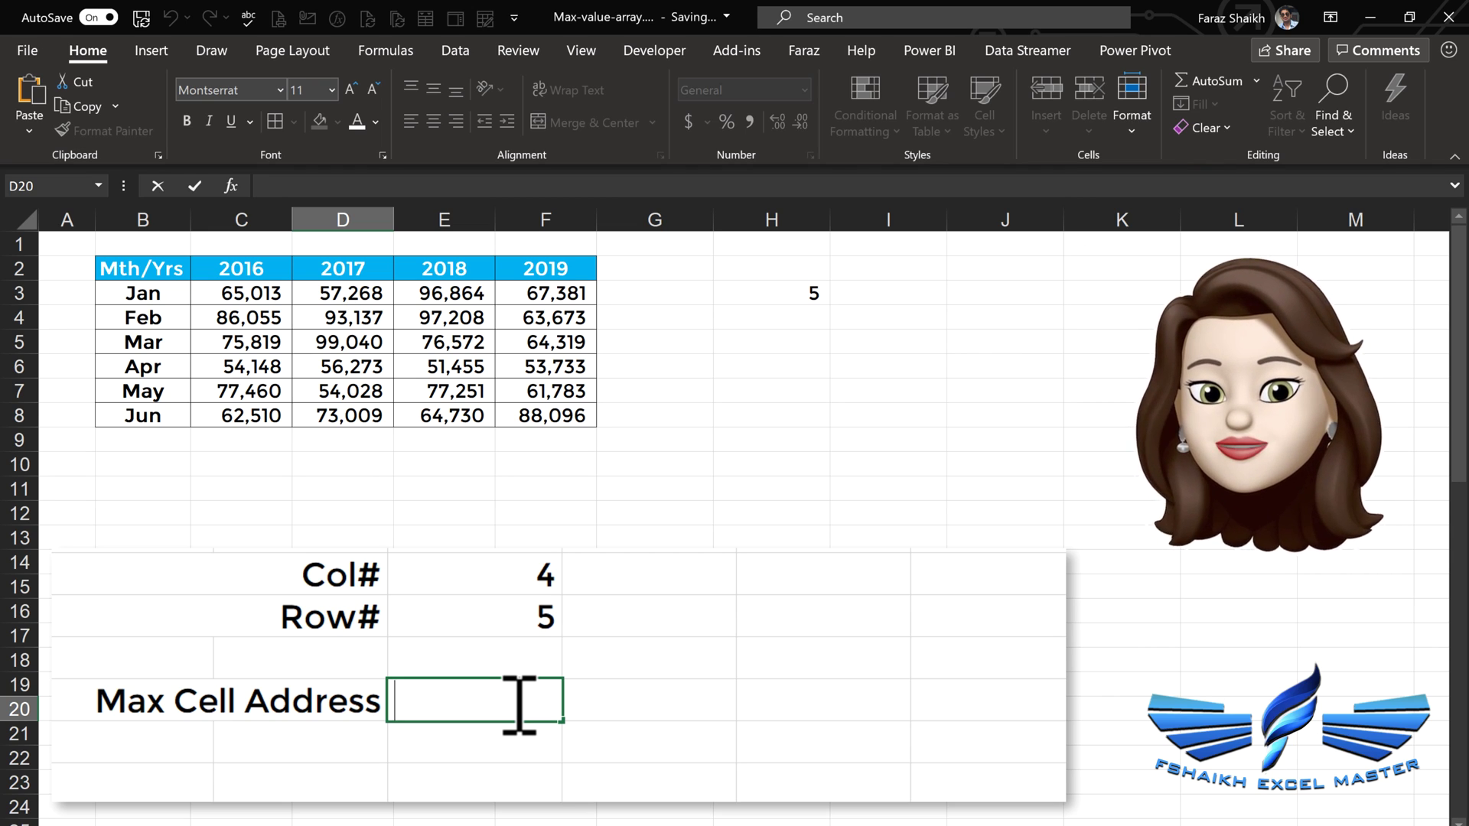
key(Escape)
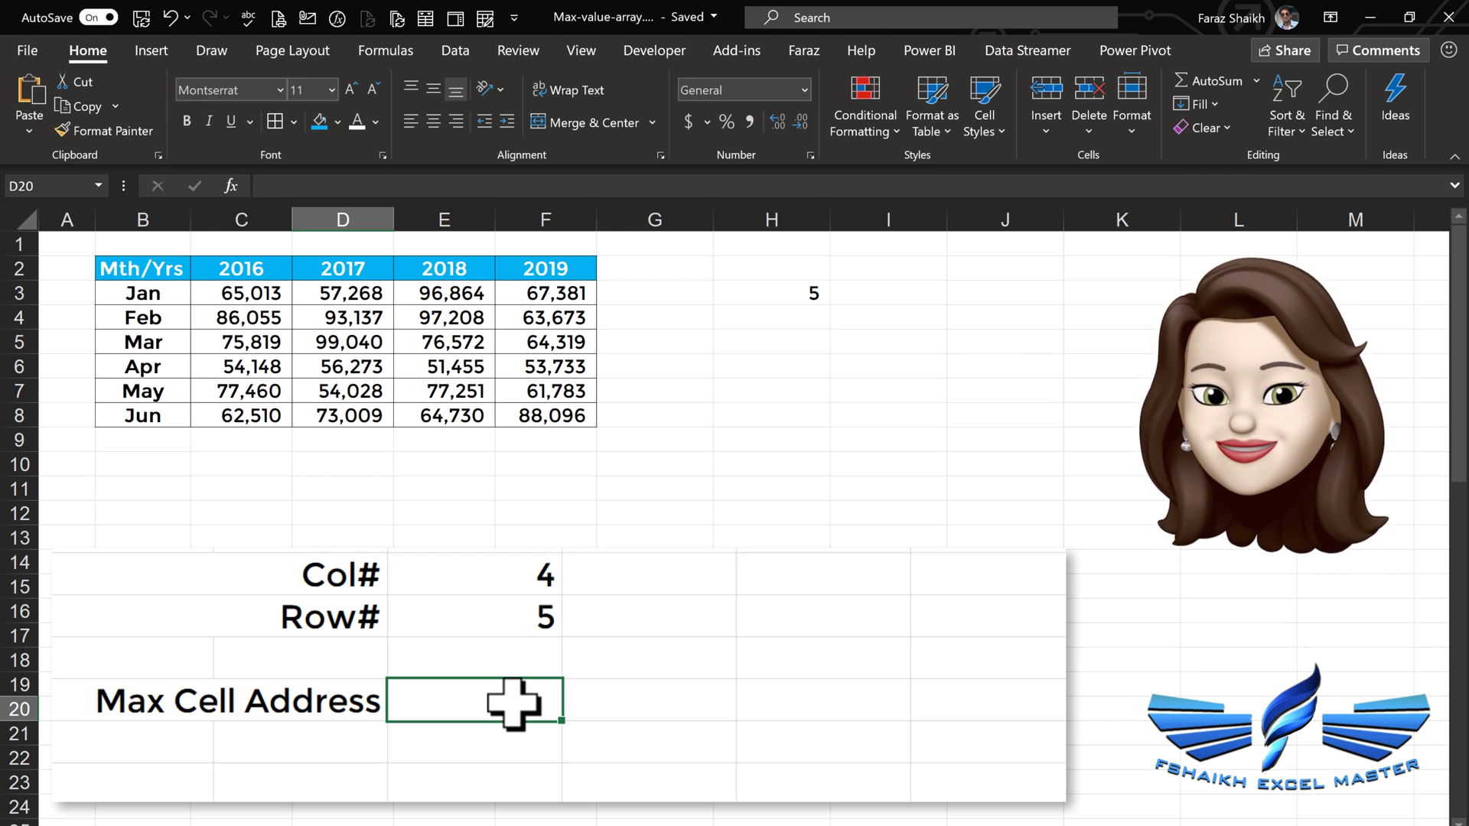
text(=ad)
key(Tab)
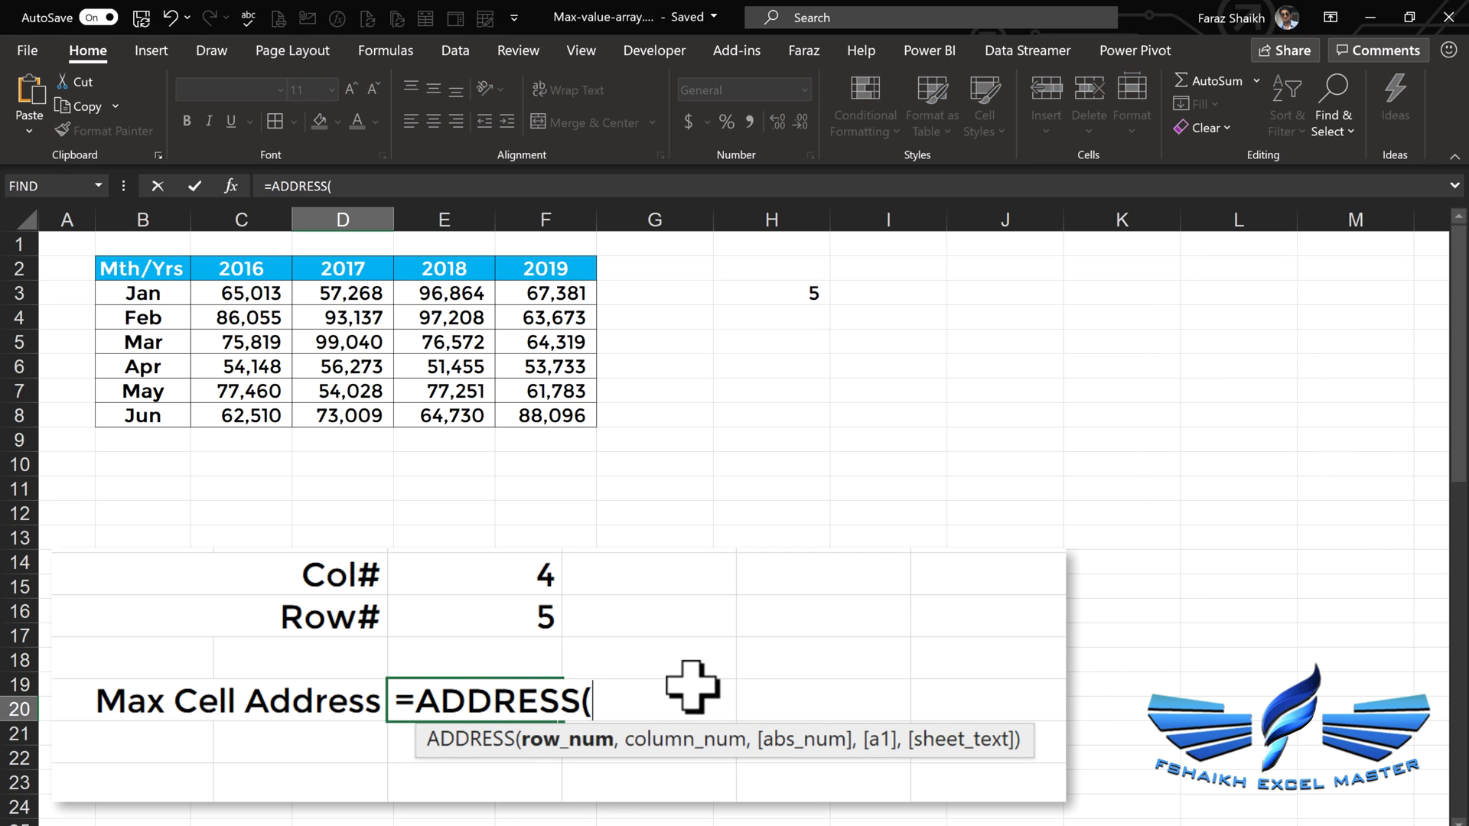
click(534, 608)
text(,)
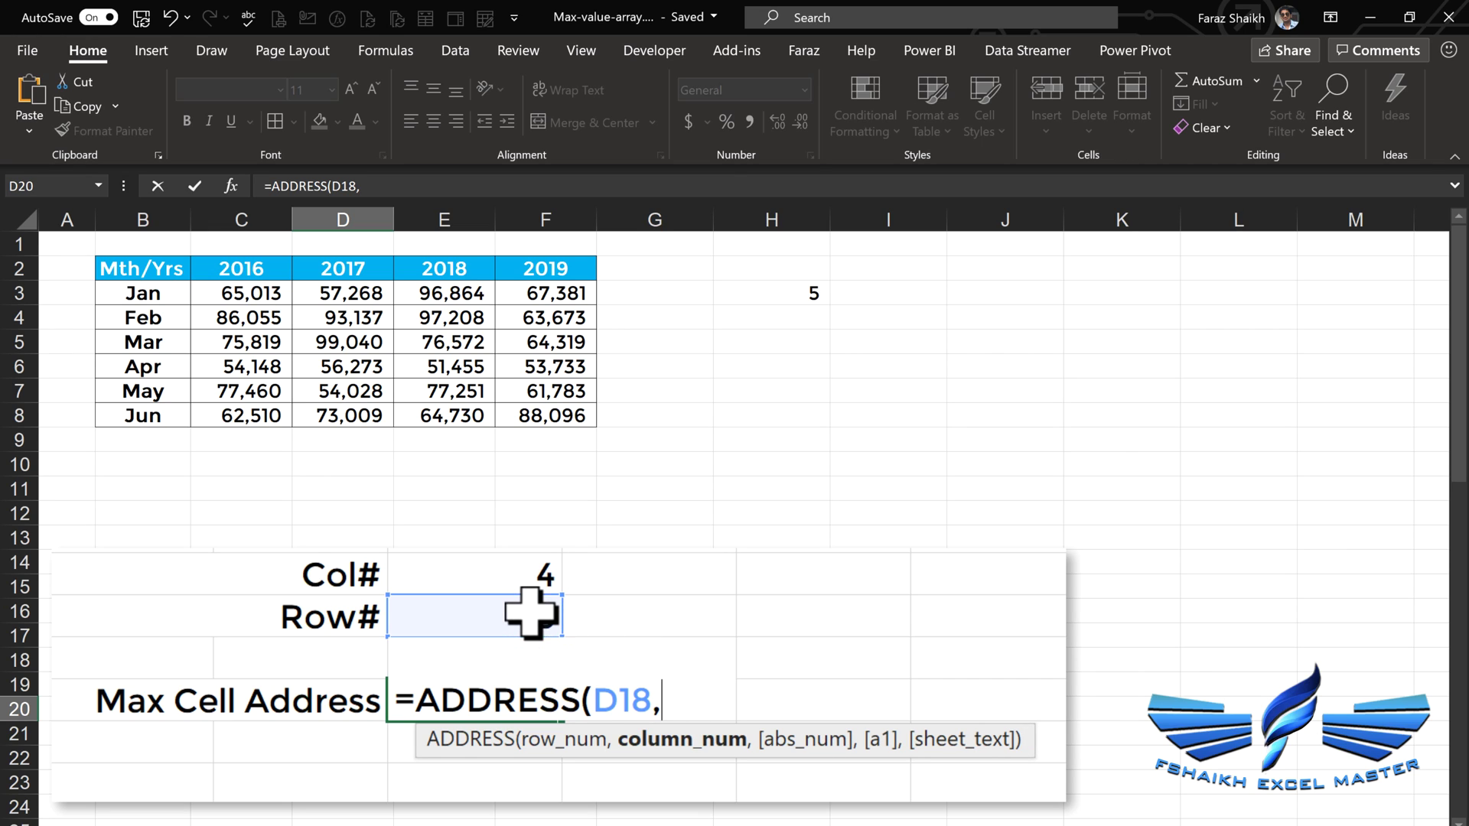
click(534, 566)
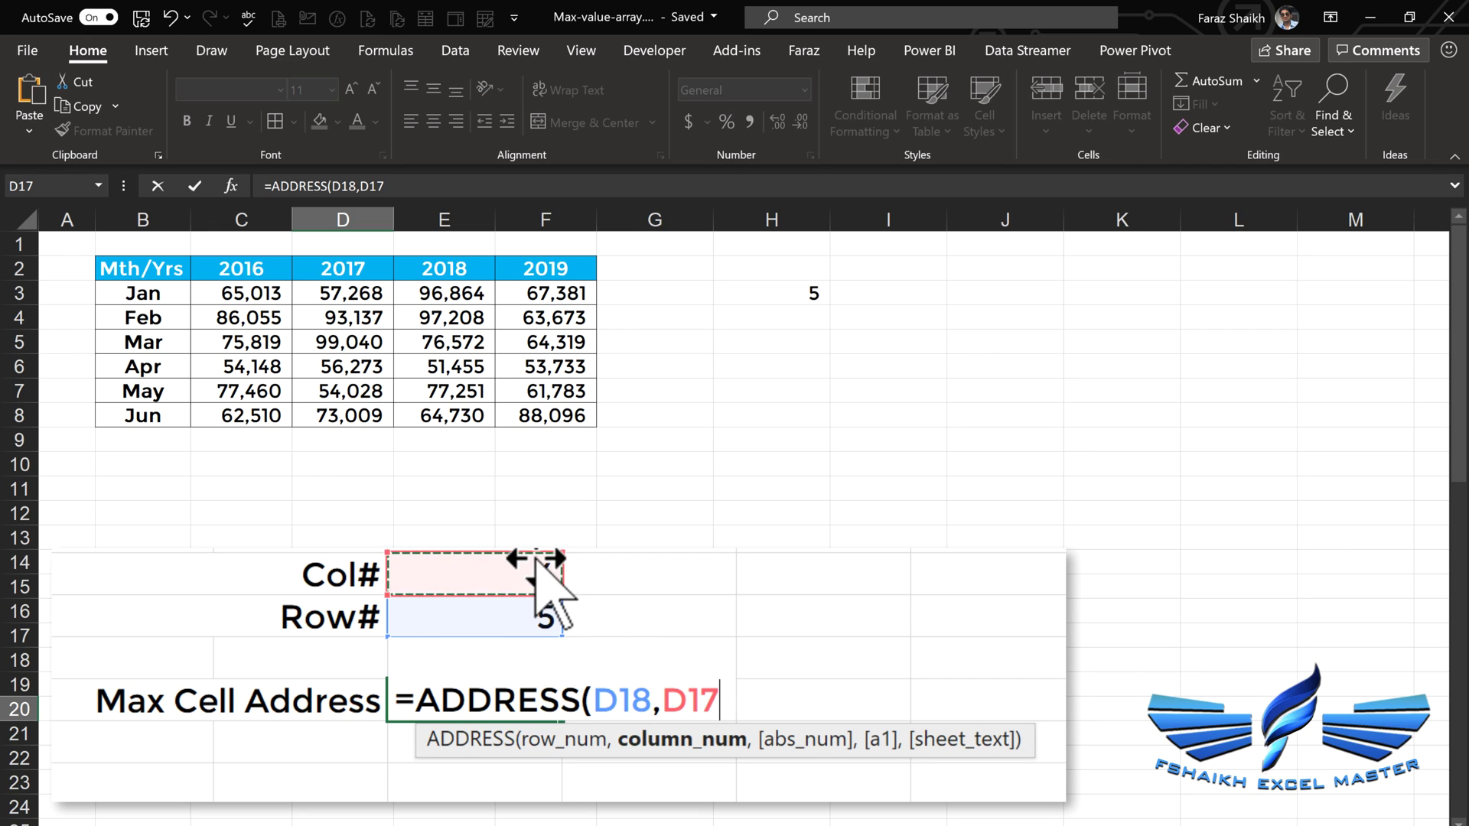
text())
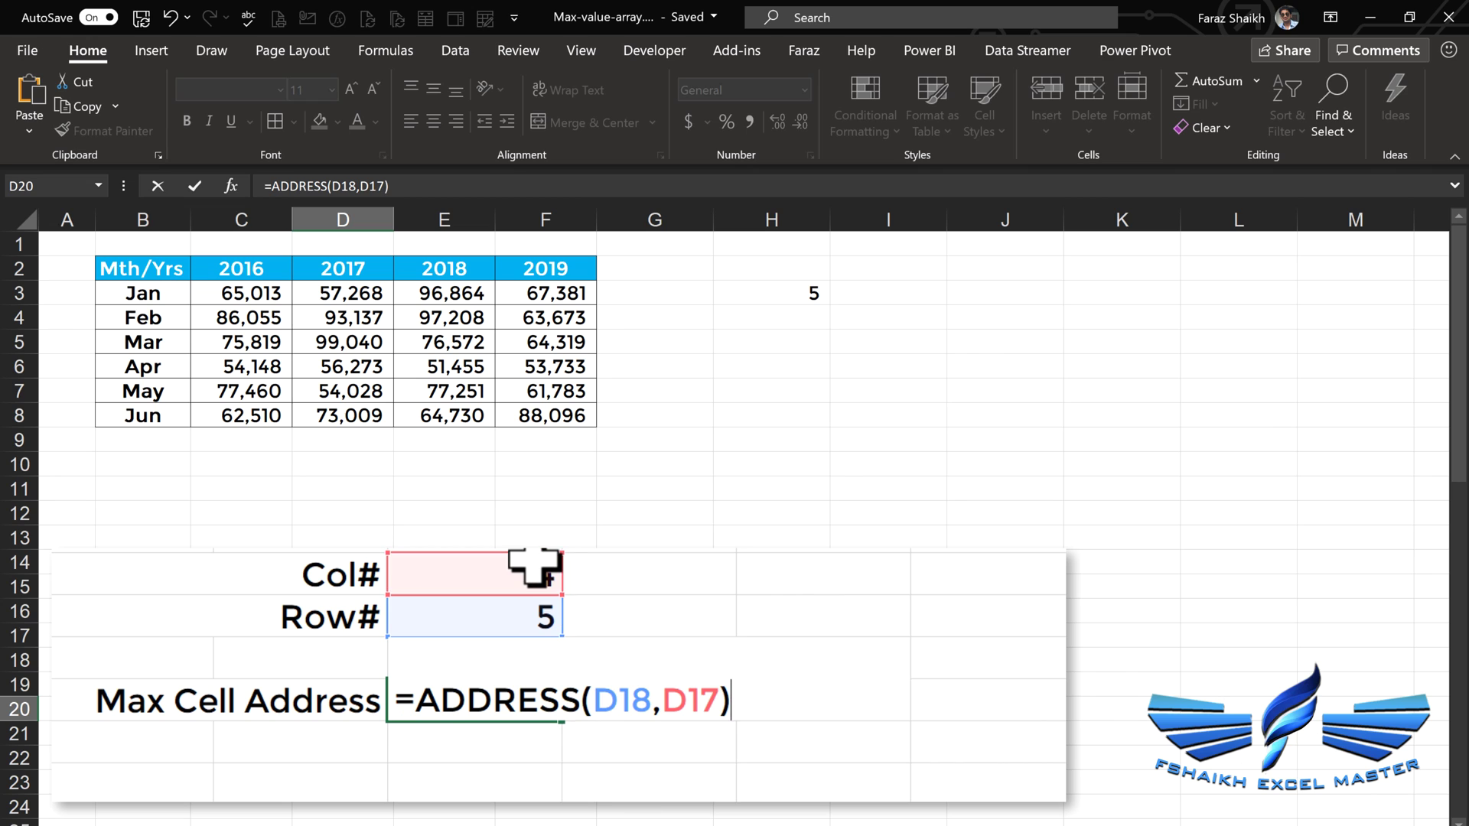
key(Return)
key(Up)
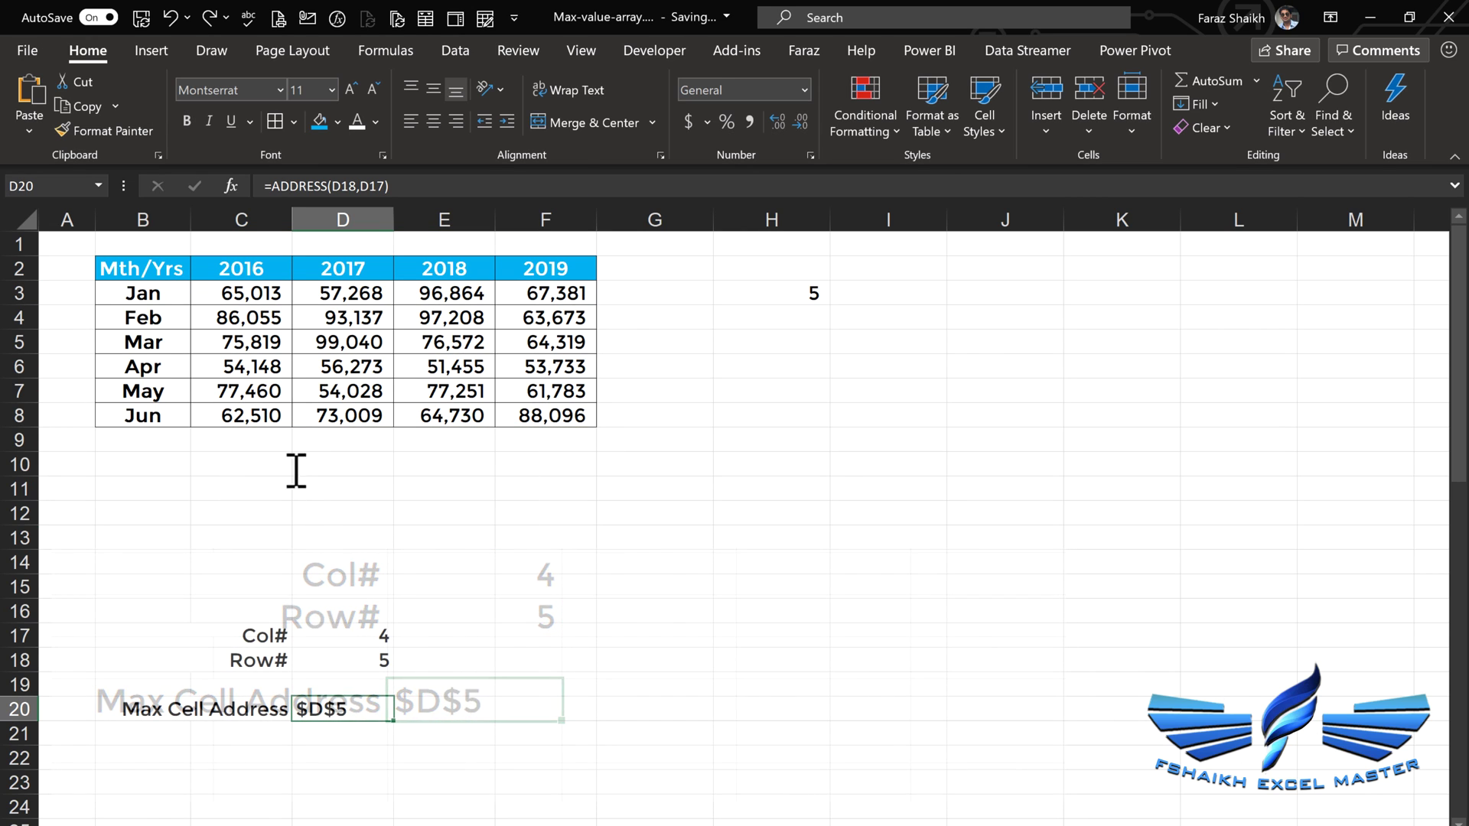
Clear C3:F8 and enter =RANDARRAY(6,4,50000,99999,TRUE) in C3.
drag(256, 293, 572, 414)
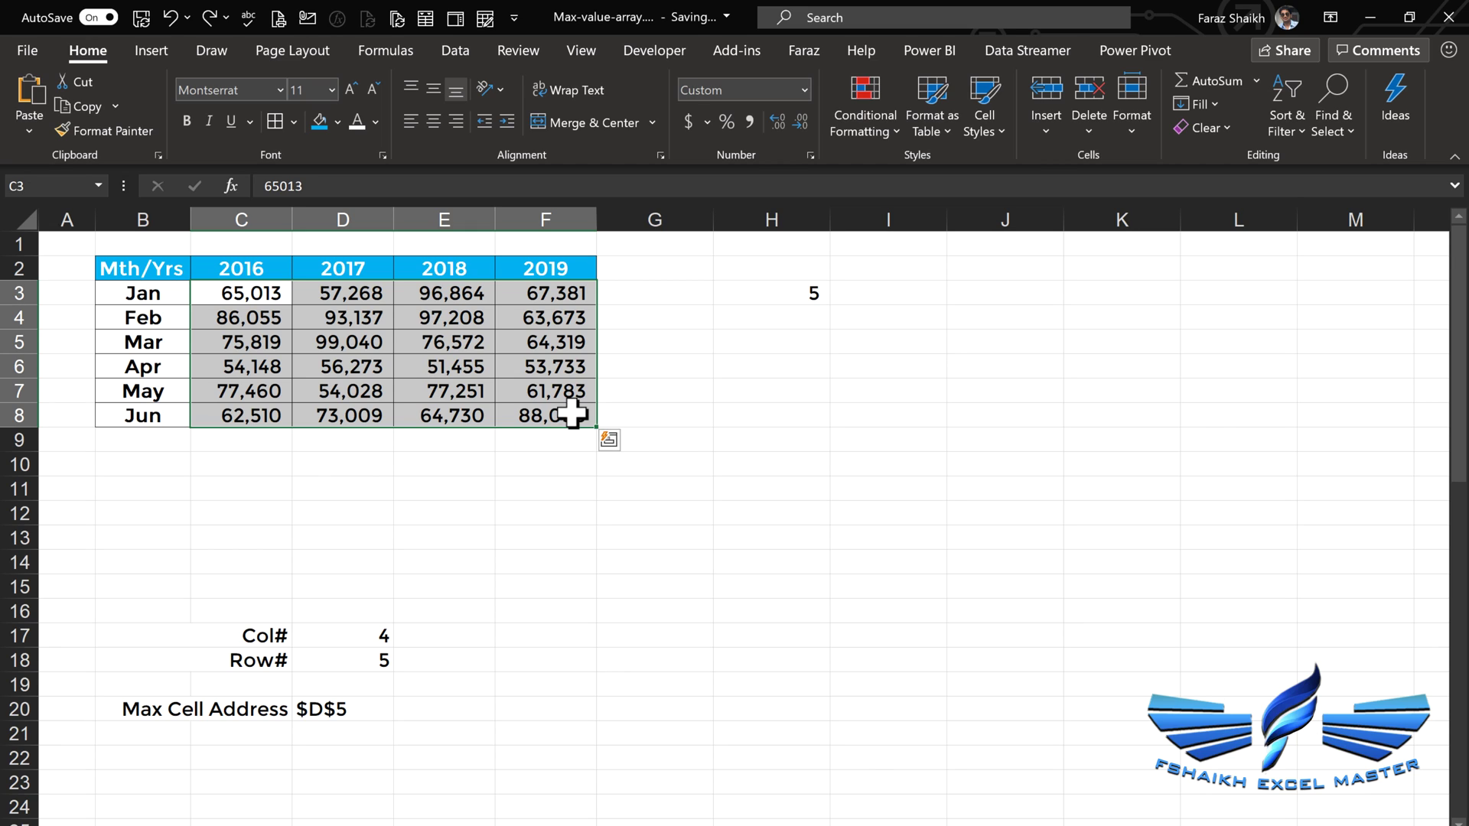
key(Delete)
click(256, 289)
text(=randa)
key(Tab)
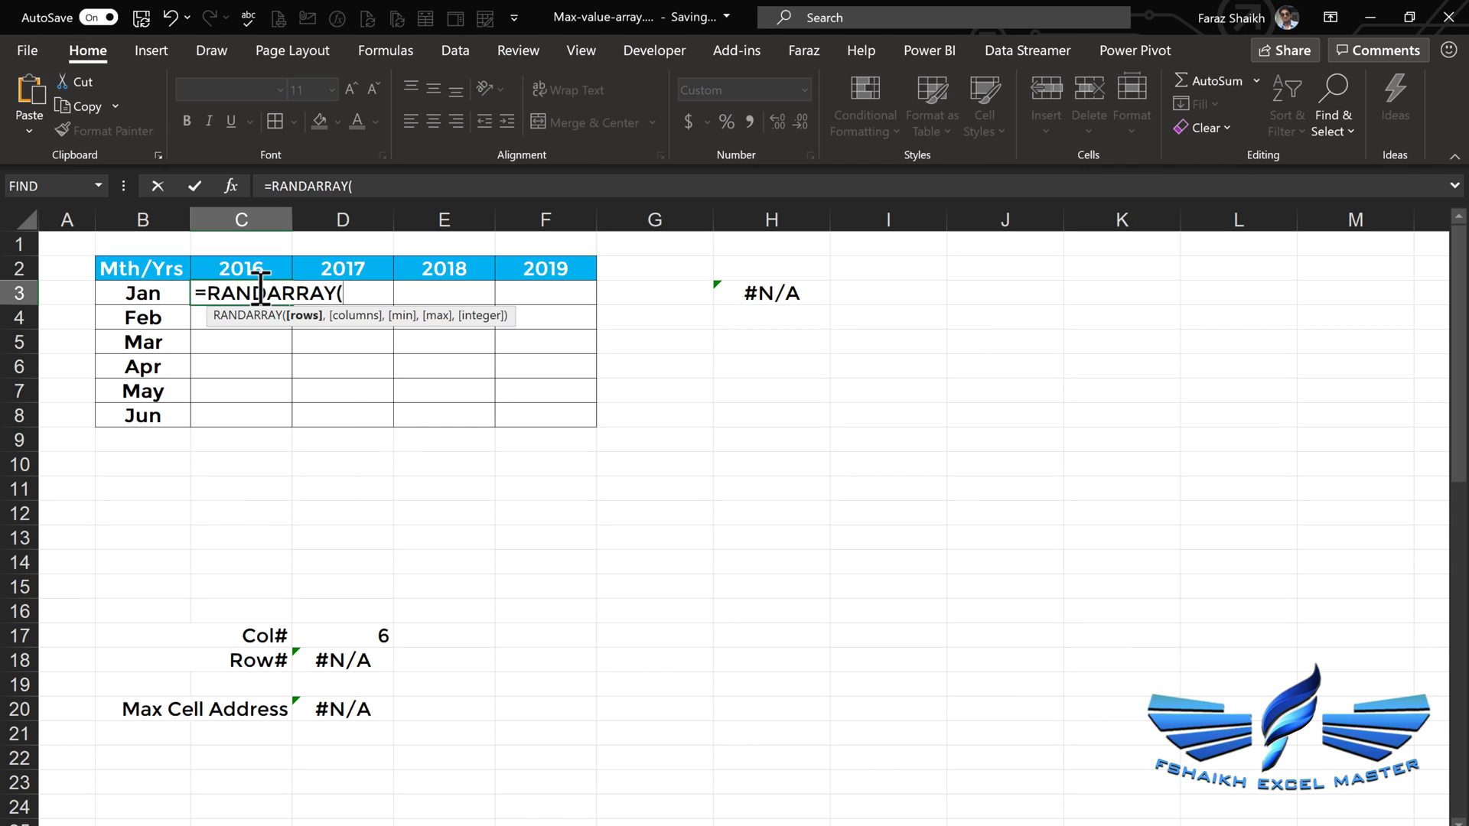
text(6,)
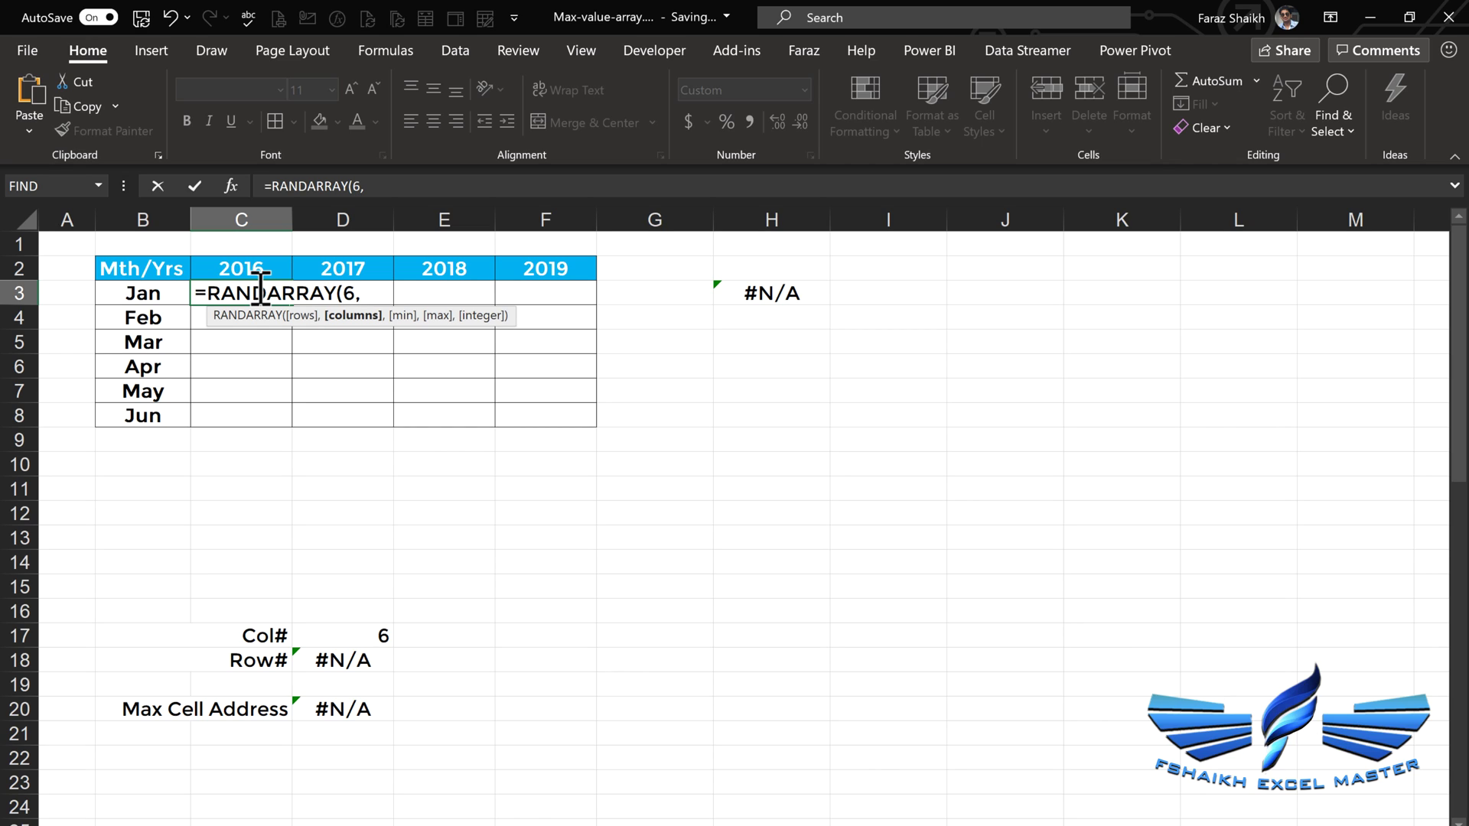
text(4,)
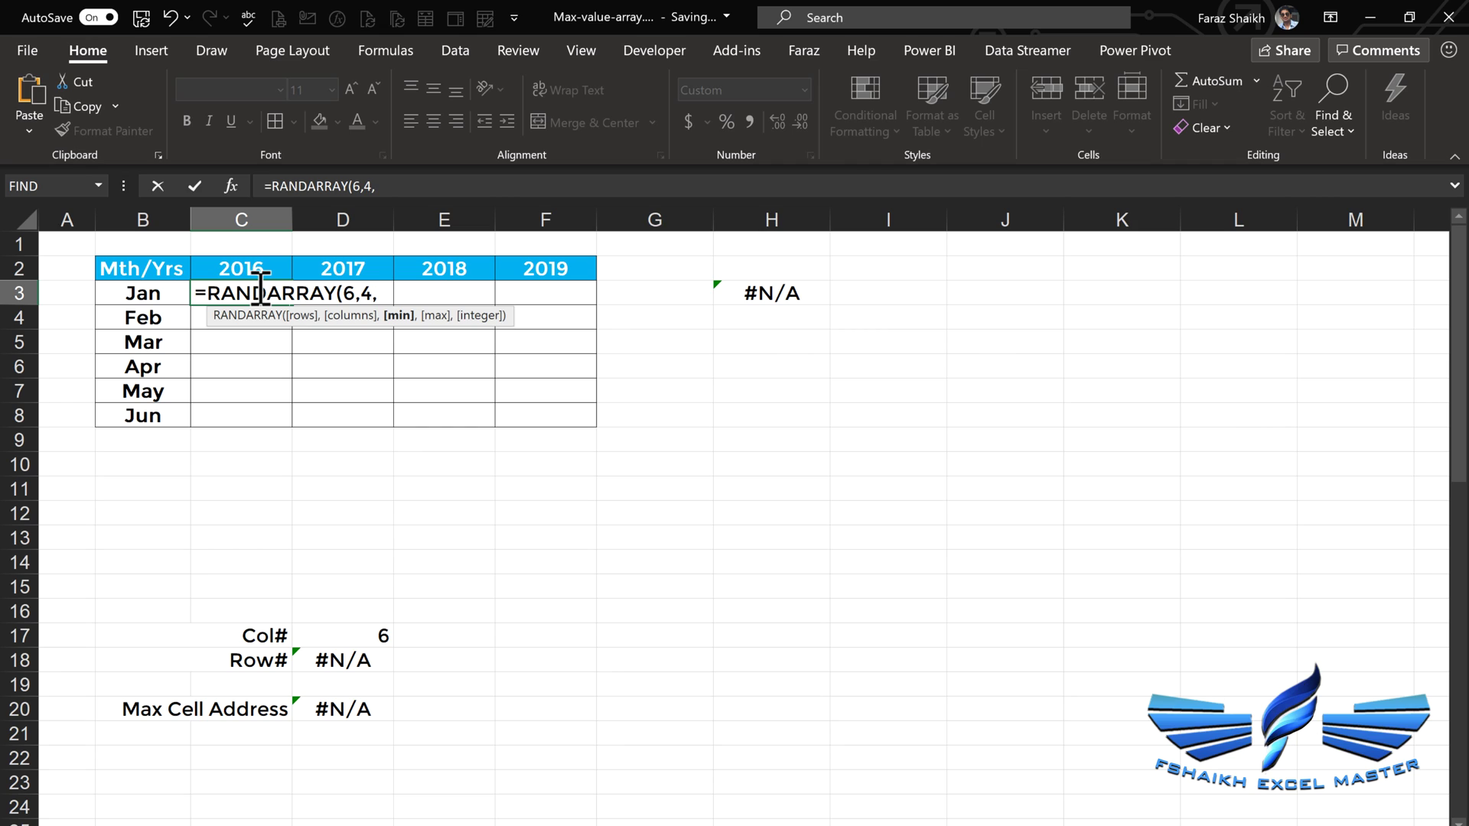
text(50000,99999)
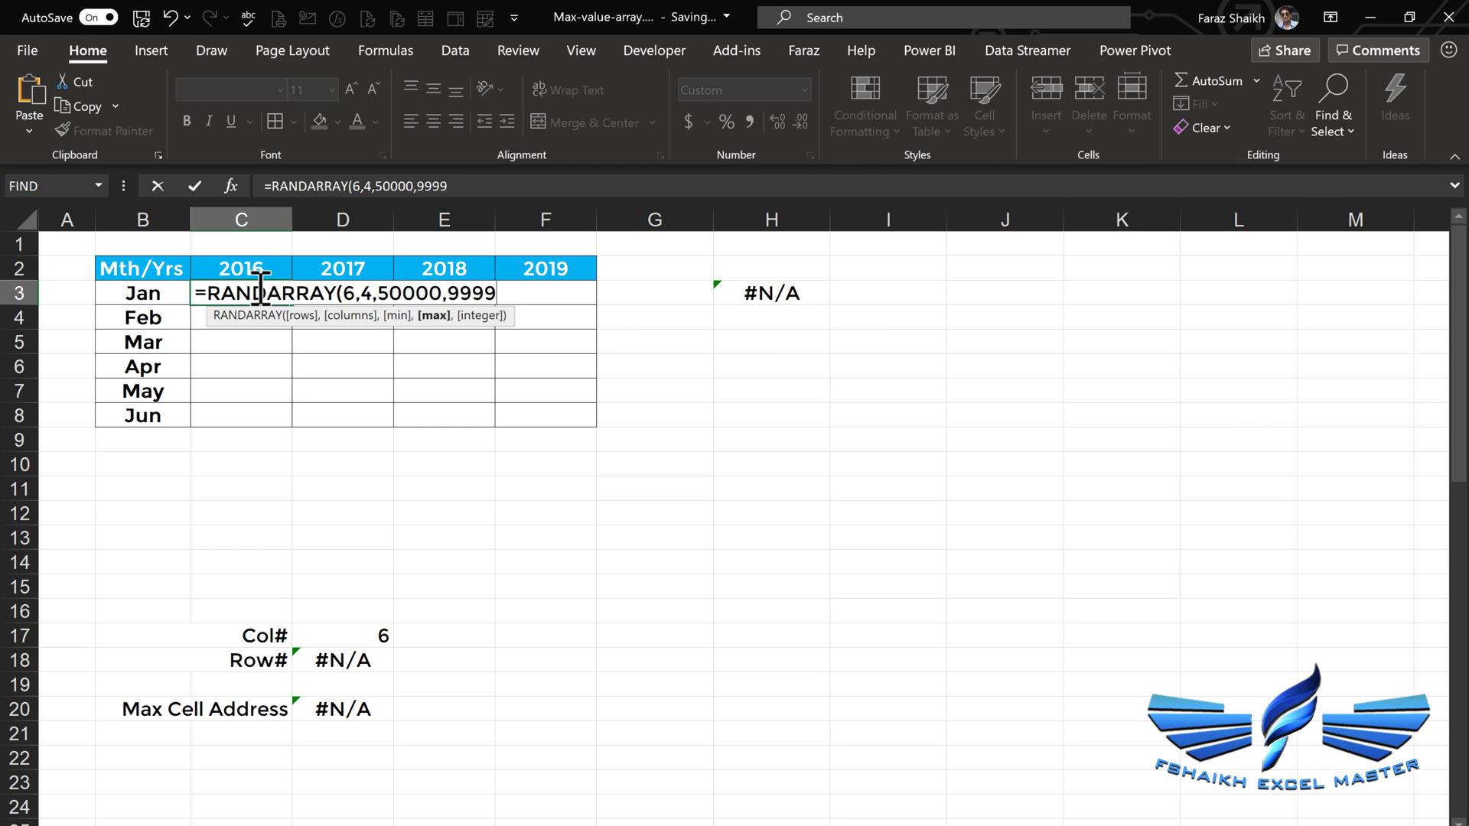
text(,)
key(Down)
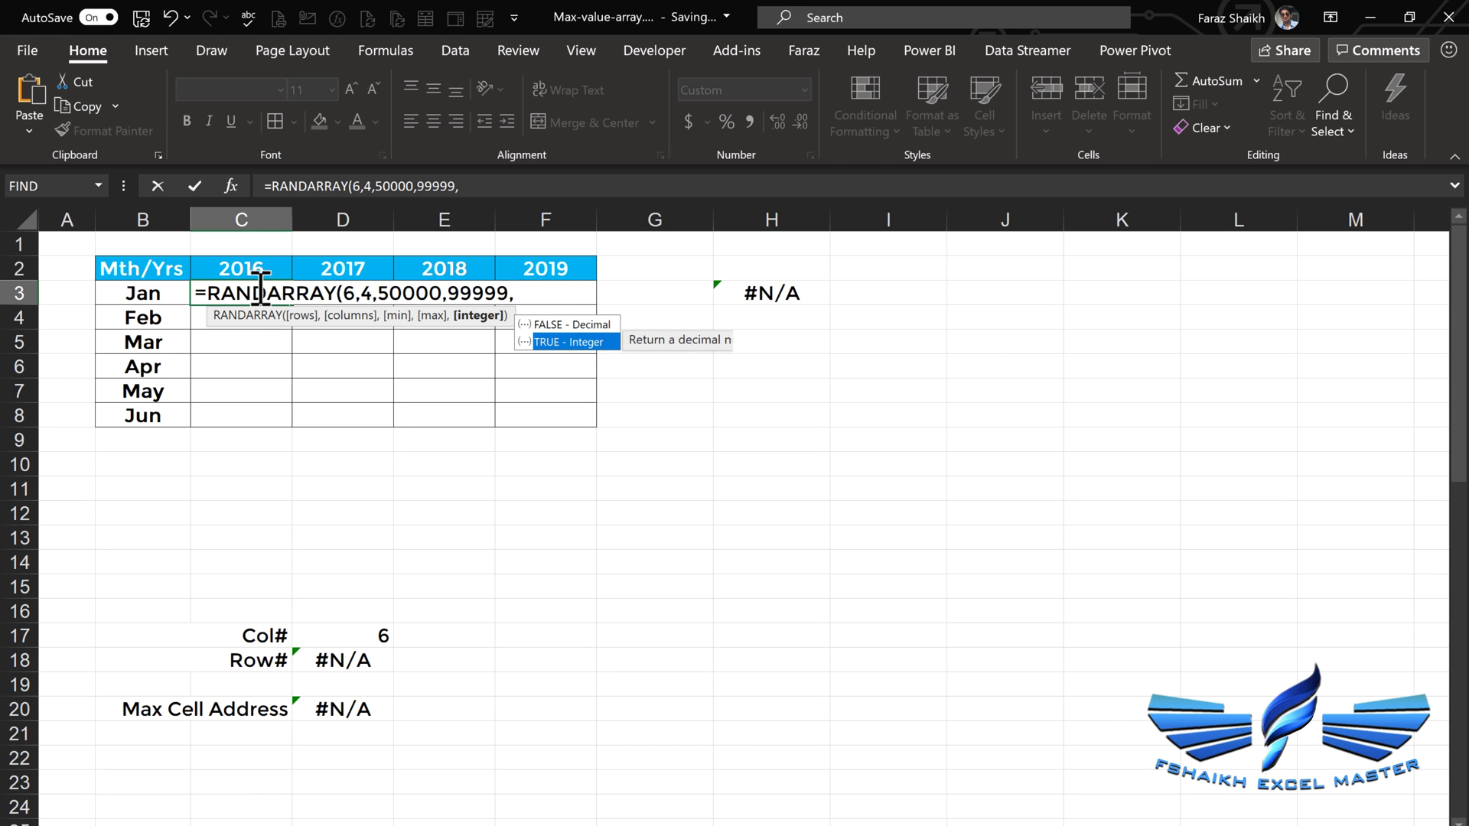
key(Tab)
text())
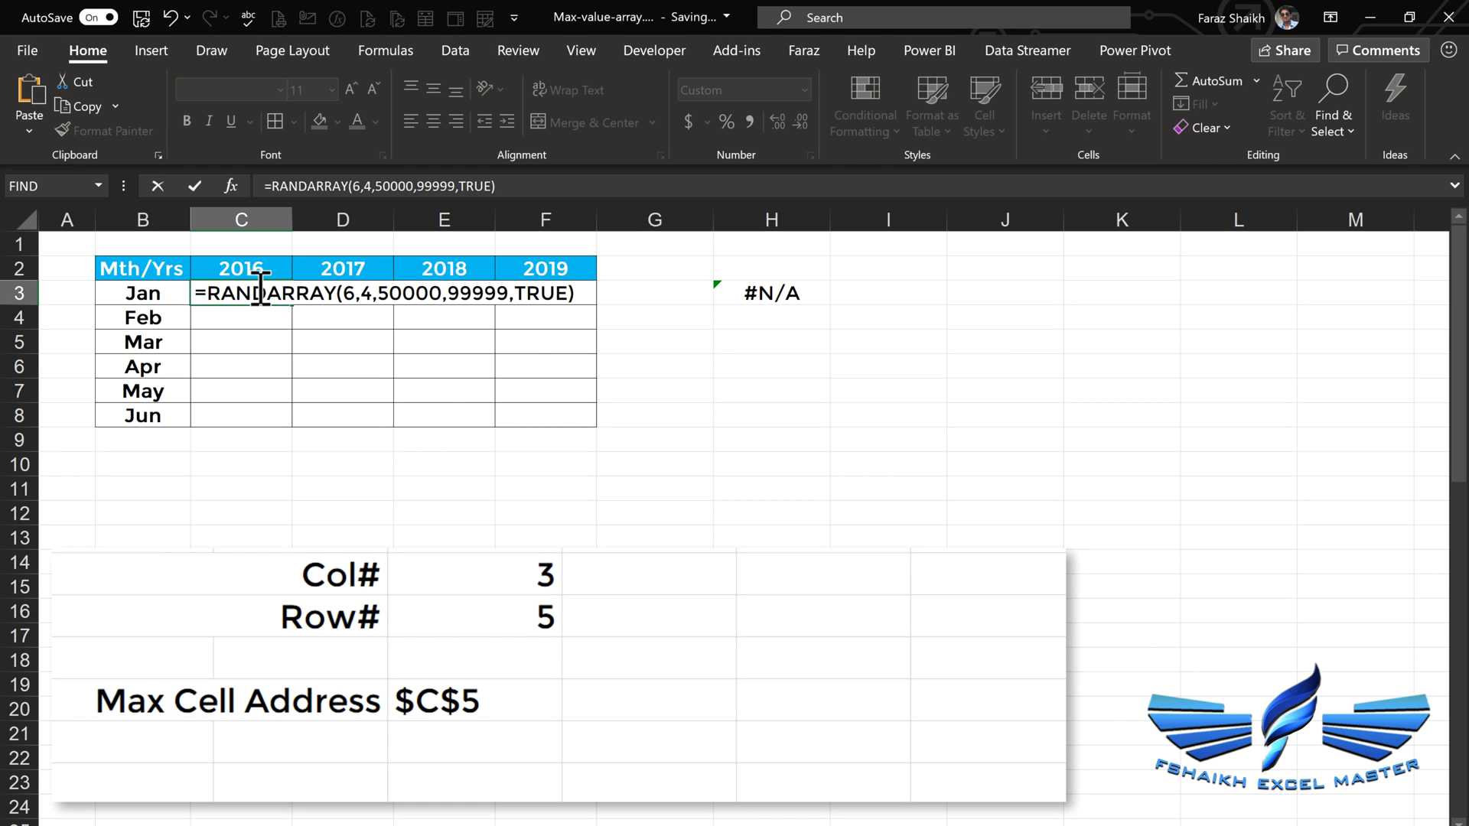
key(Return)
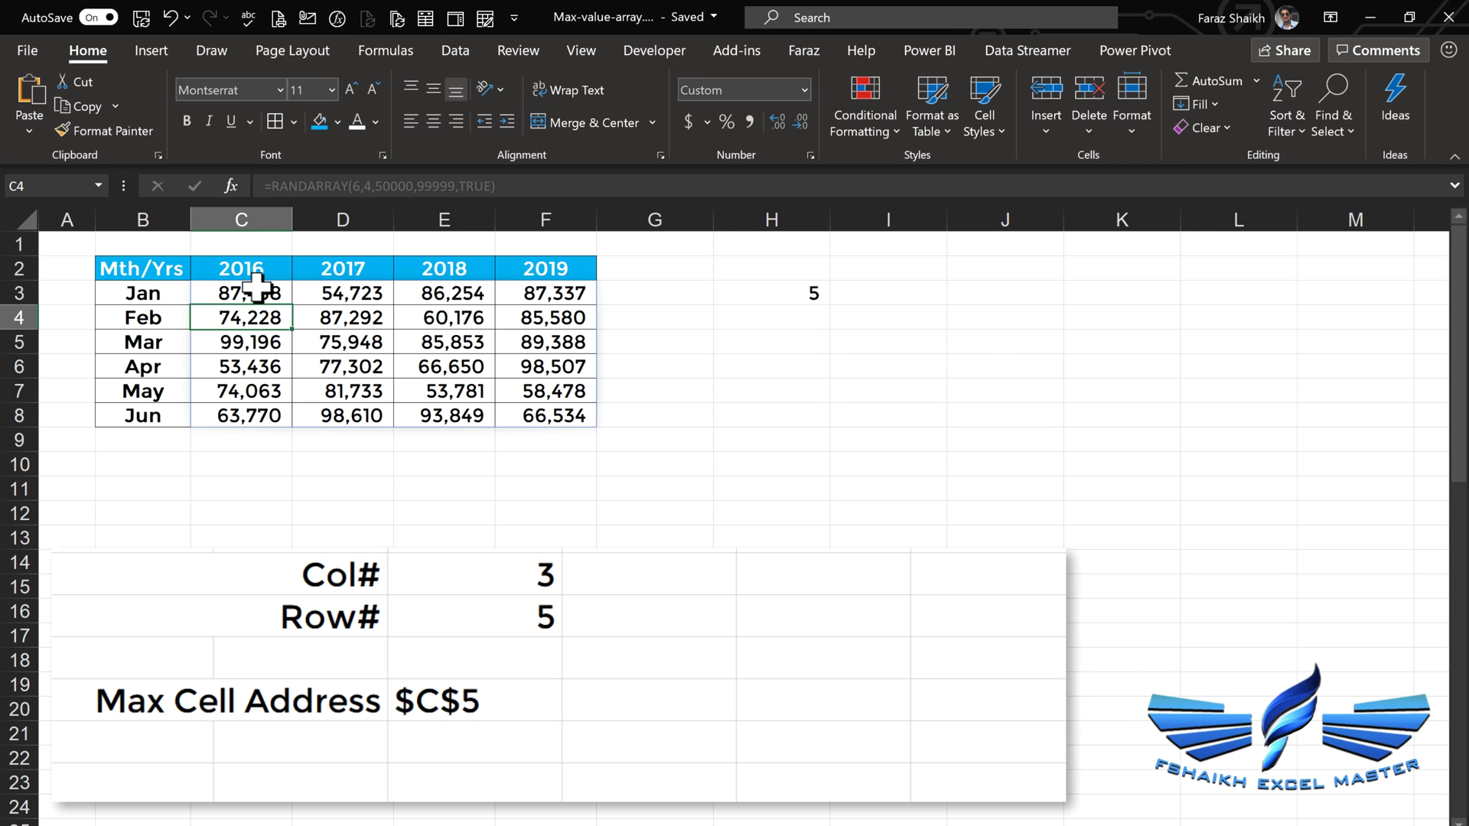
Apply a Top 1 Items rule with Green Fill with Dark Green Text to the random table.
click(254, 348)
key(ctrl+slash)
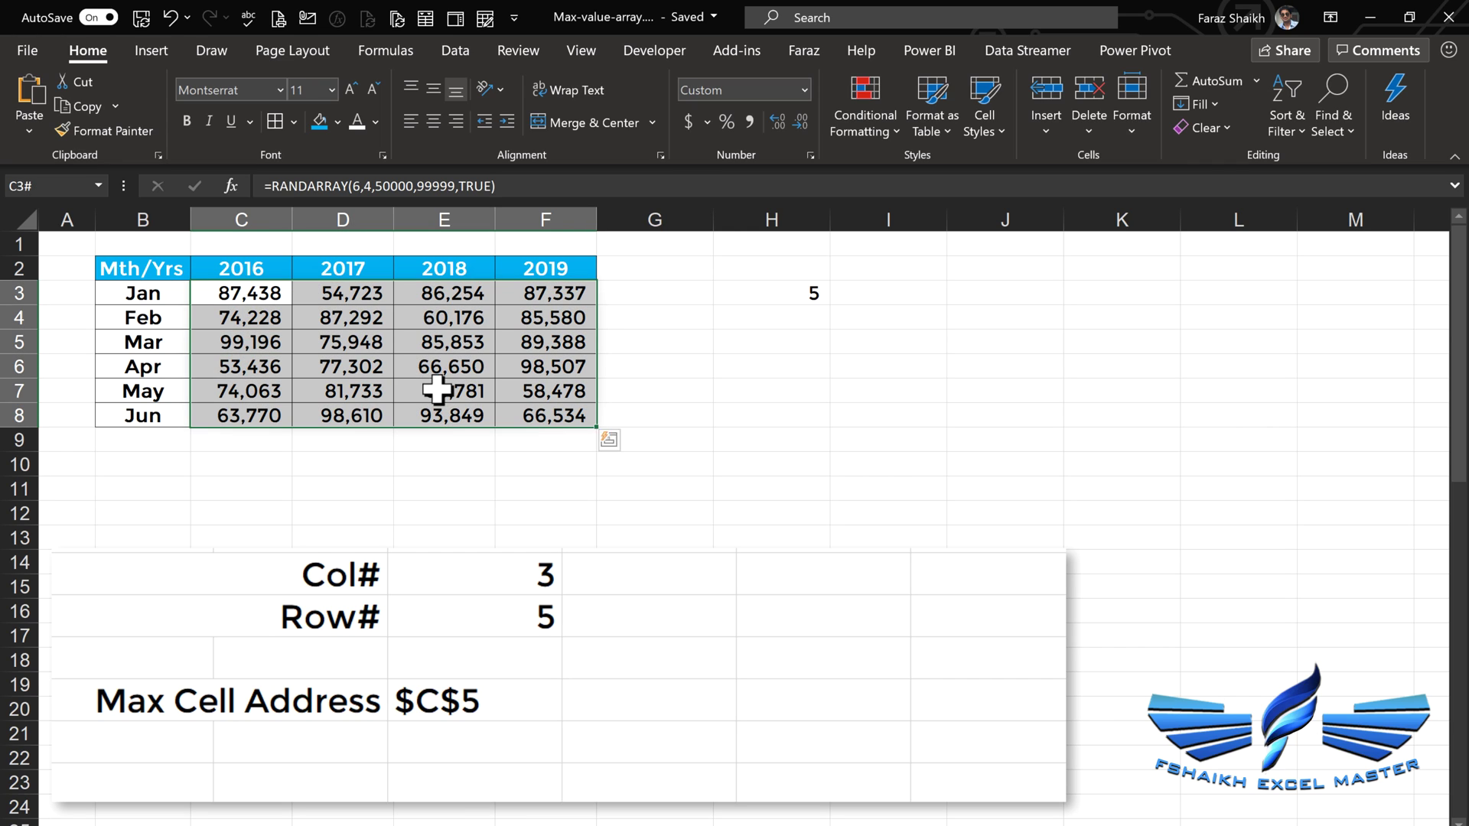
click(858, 127)
mouse_move(1010, 164)
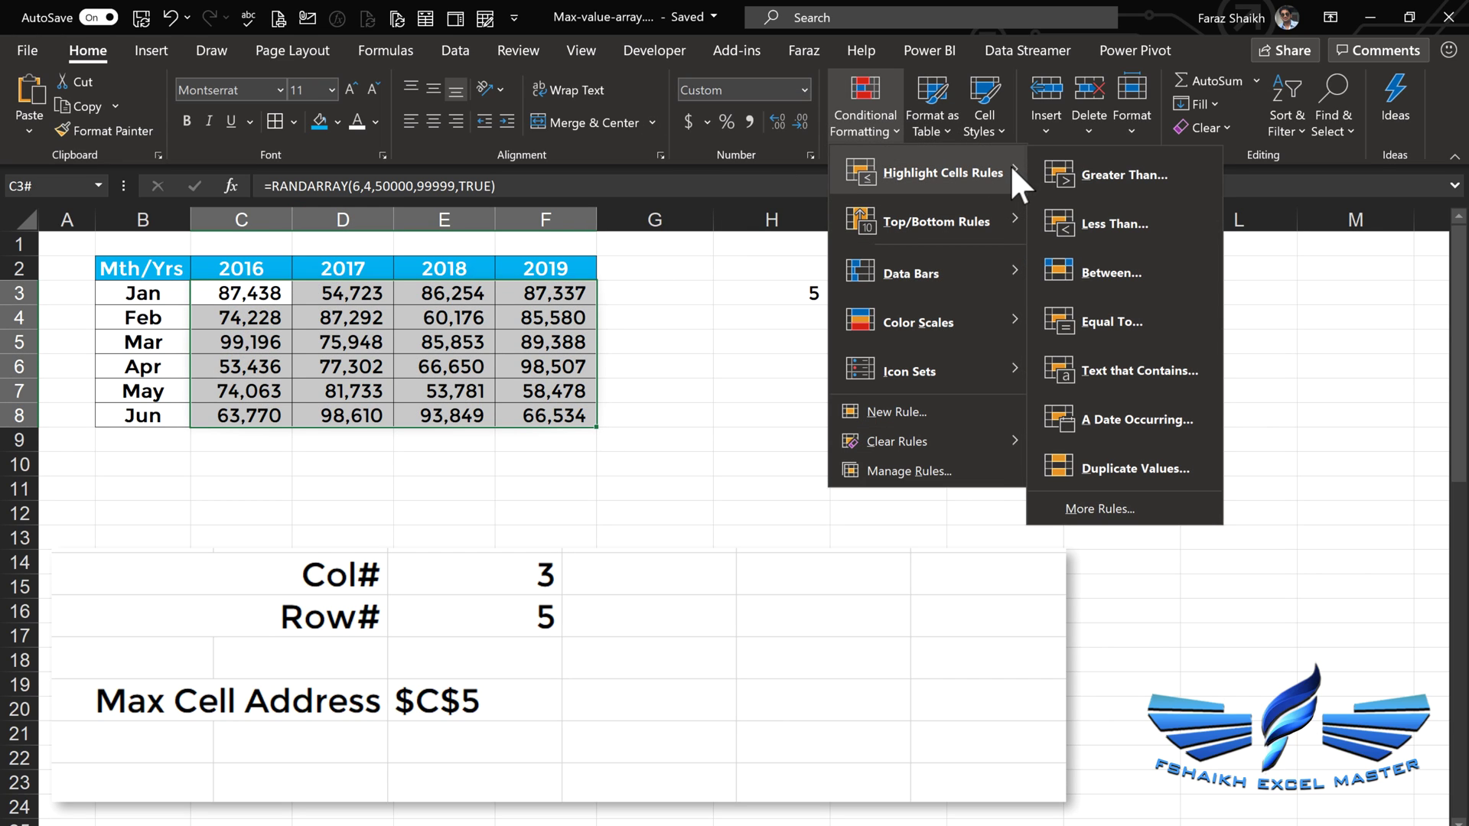
mouse_move(998, 211)
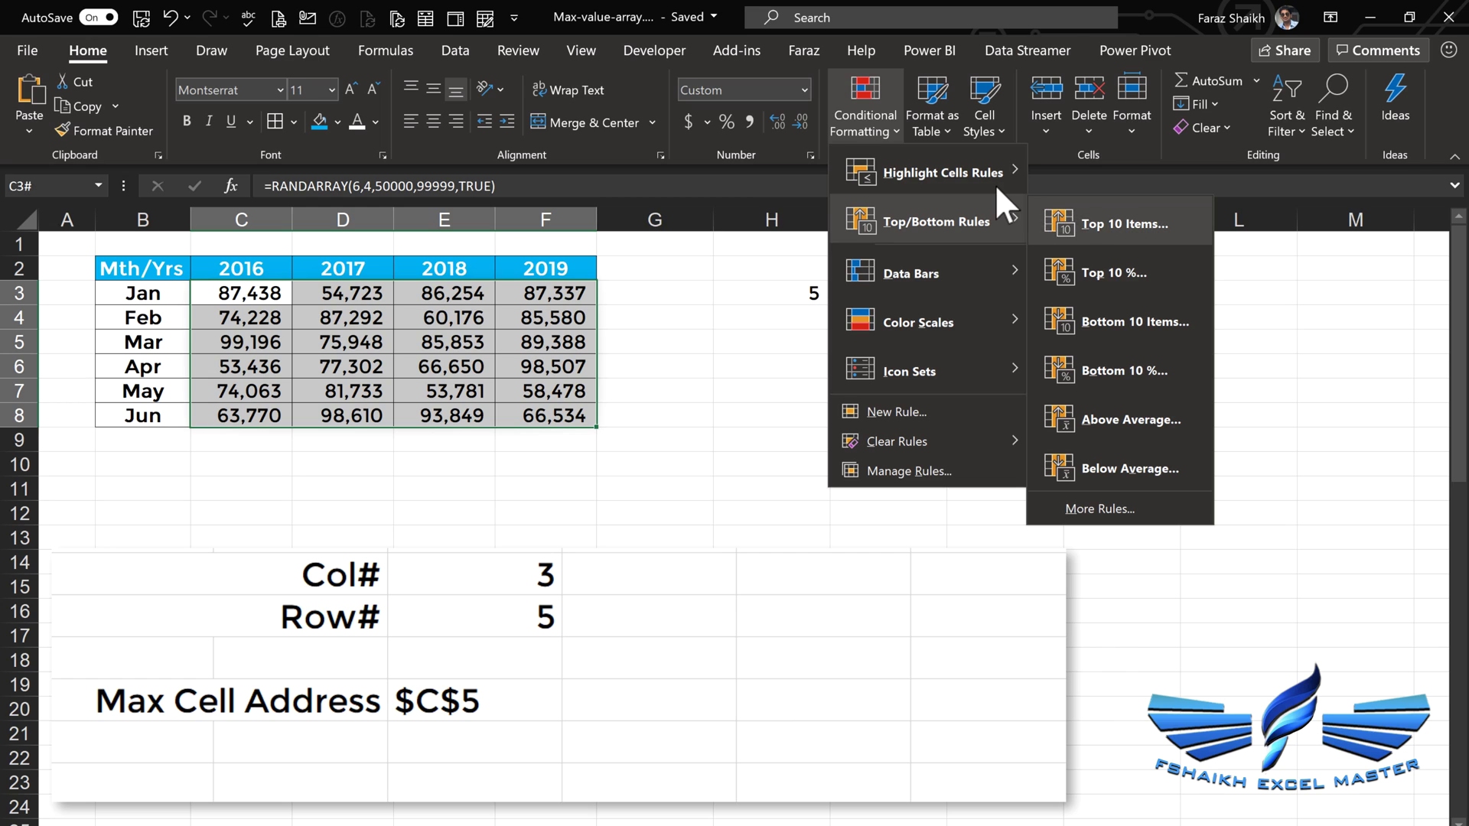
click(1091, 218)
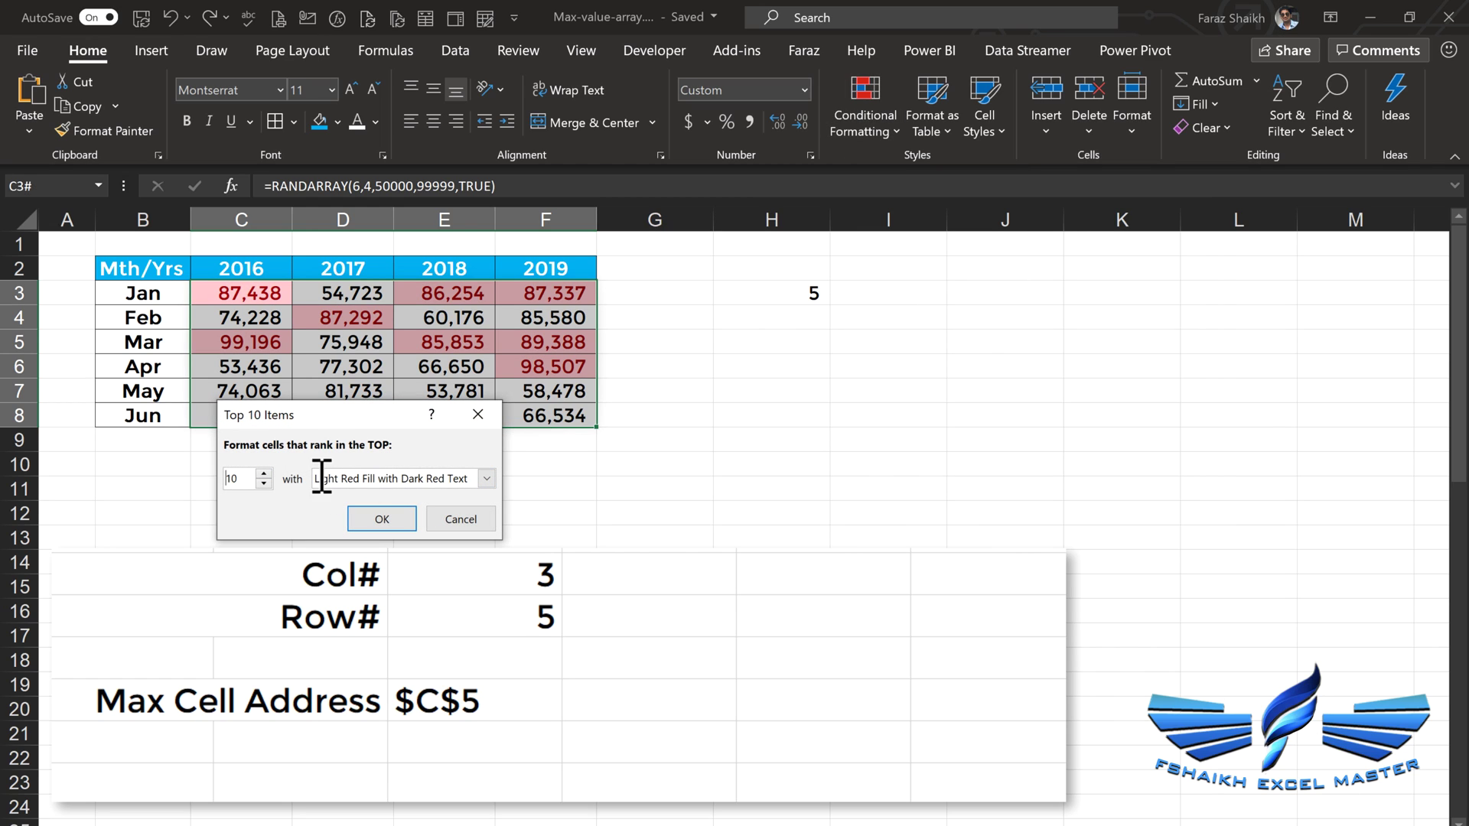
click(486, 478)
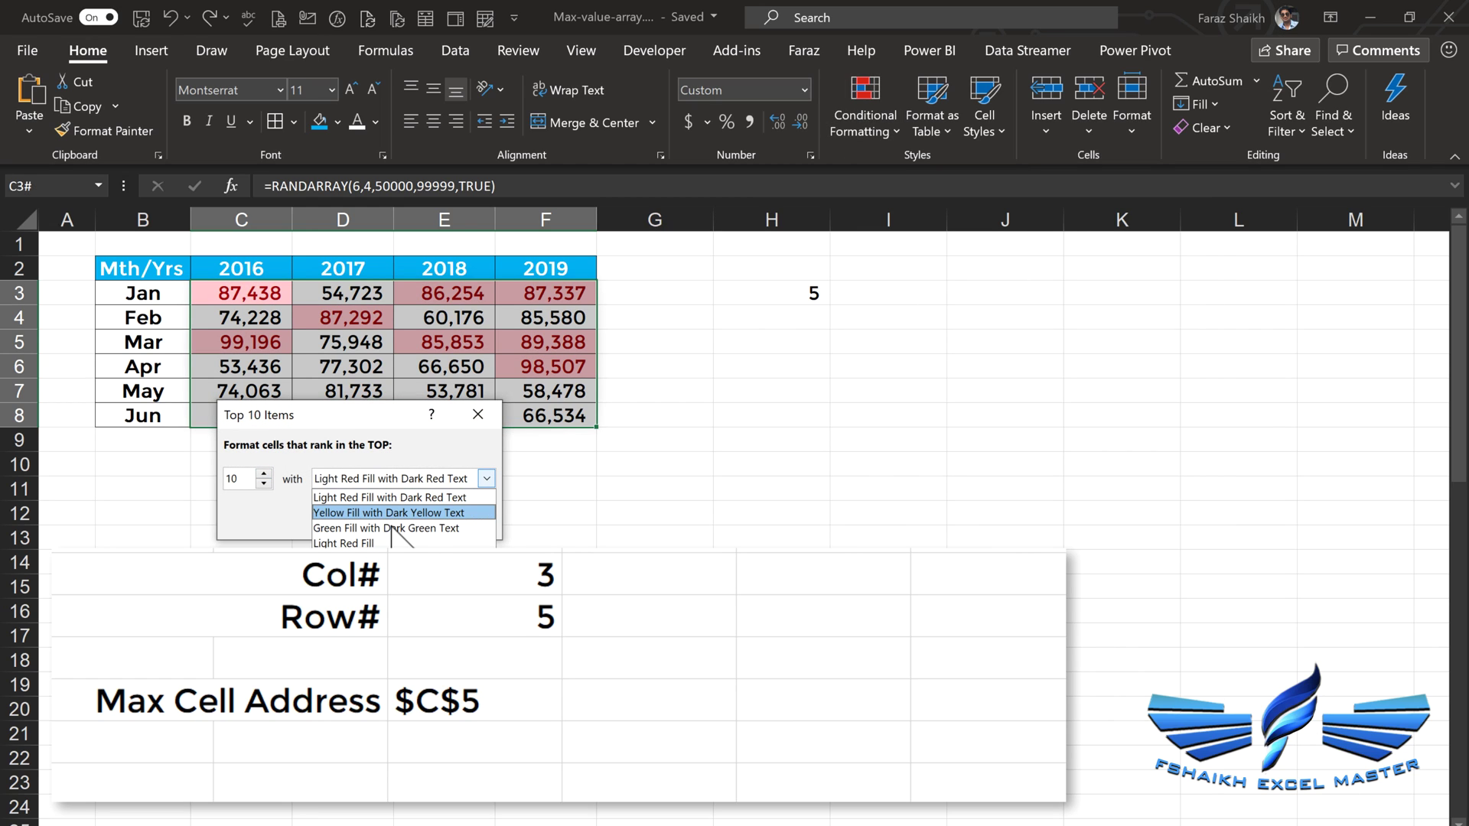
click(344, 518)
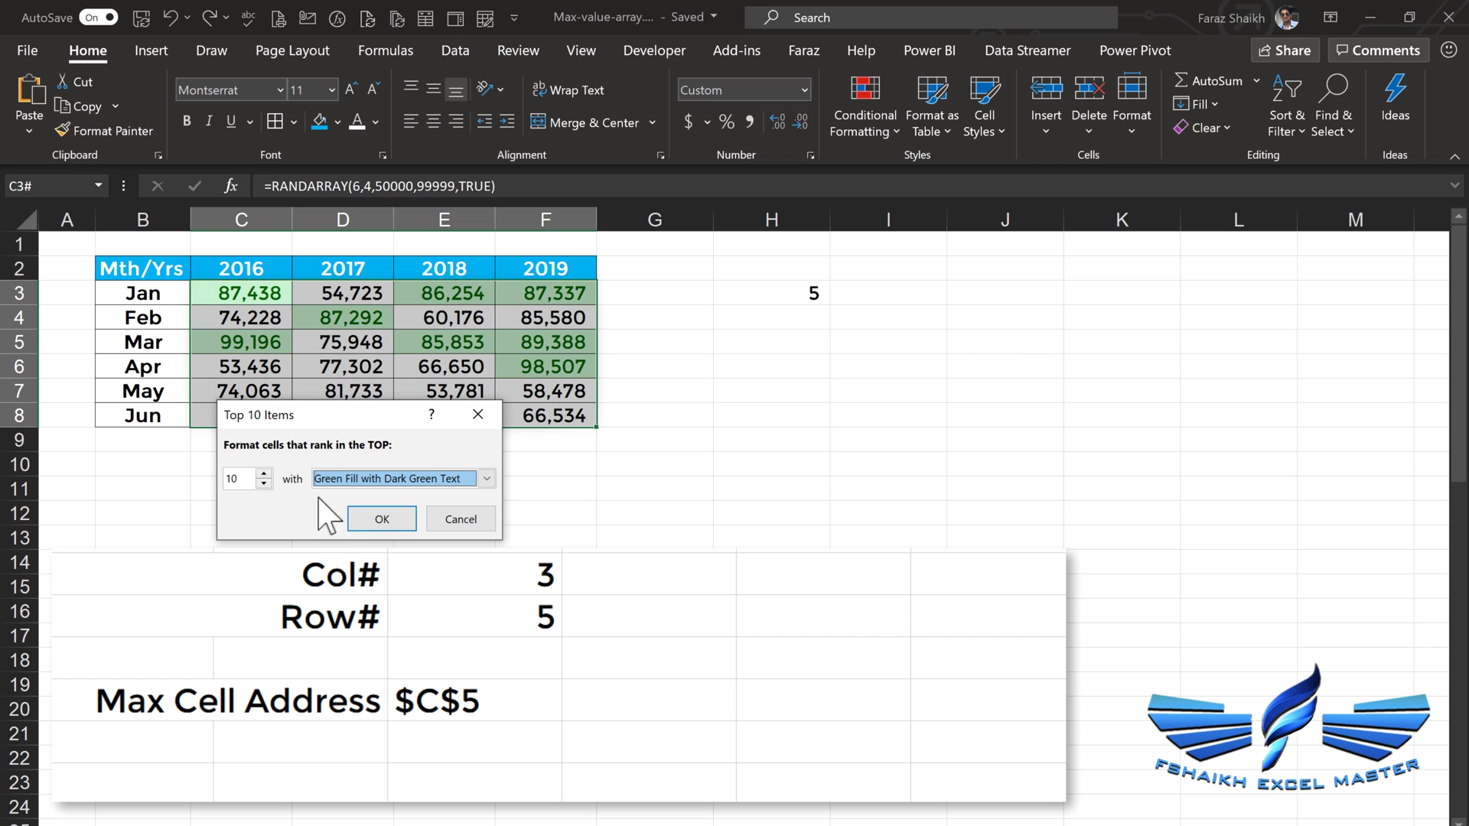
click(263, 483)
text(1)
click(380, 517)
Undo the leftover 5 in H3 and recalculate the RANDARRAY table three times until the maximum sits at $C$3.
key(ctrl+z)
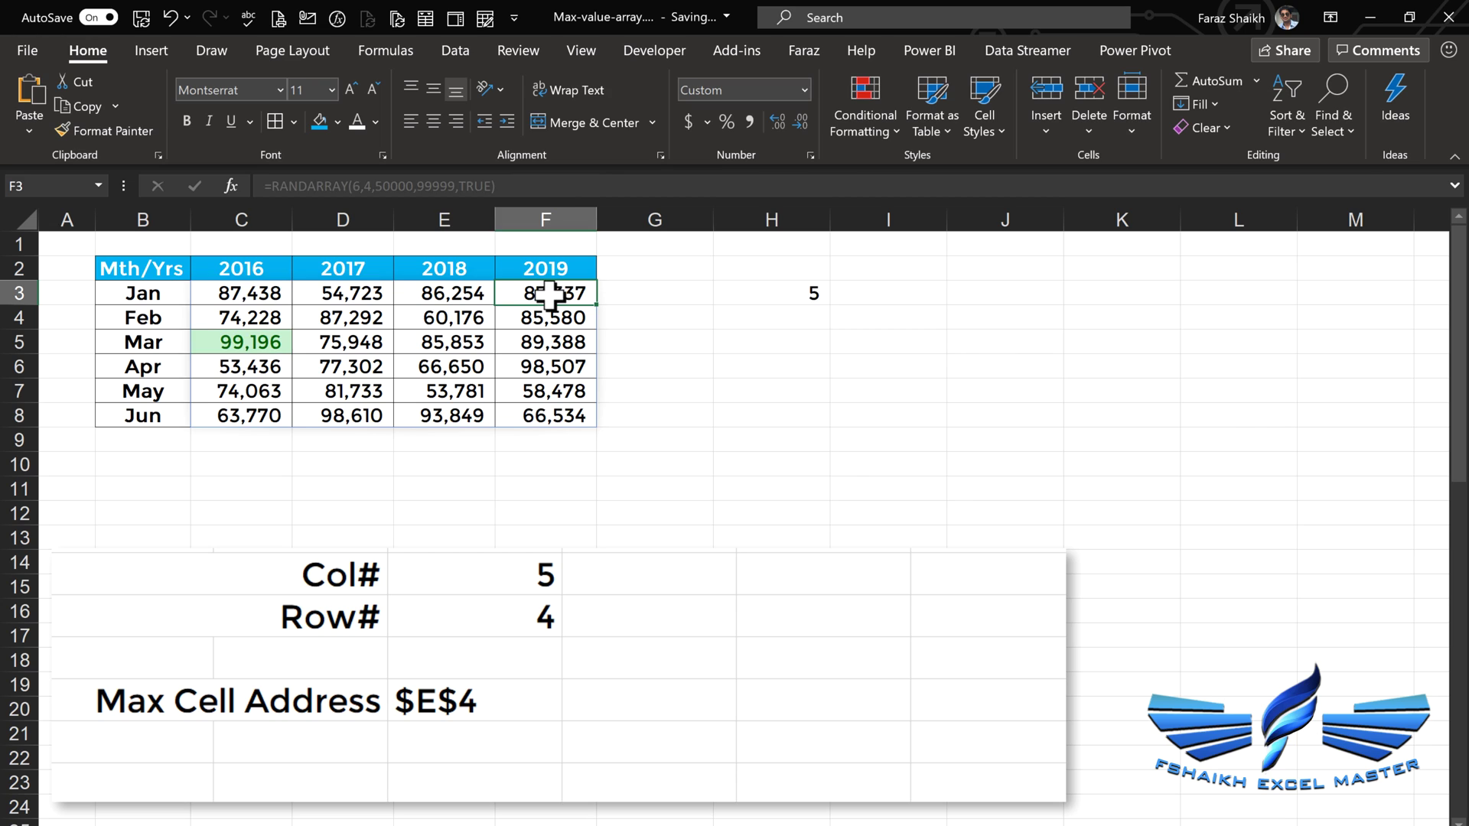
key(F9)
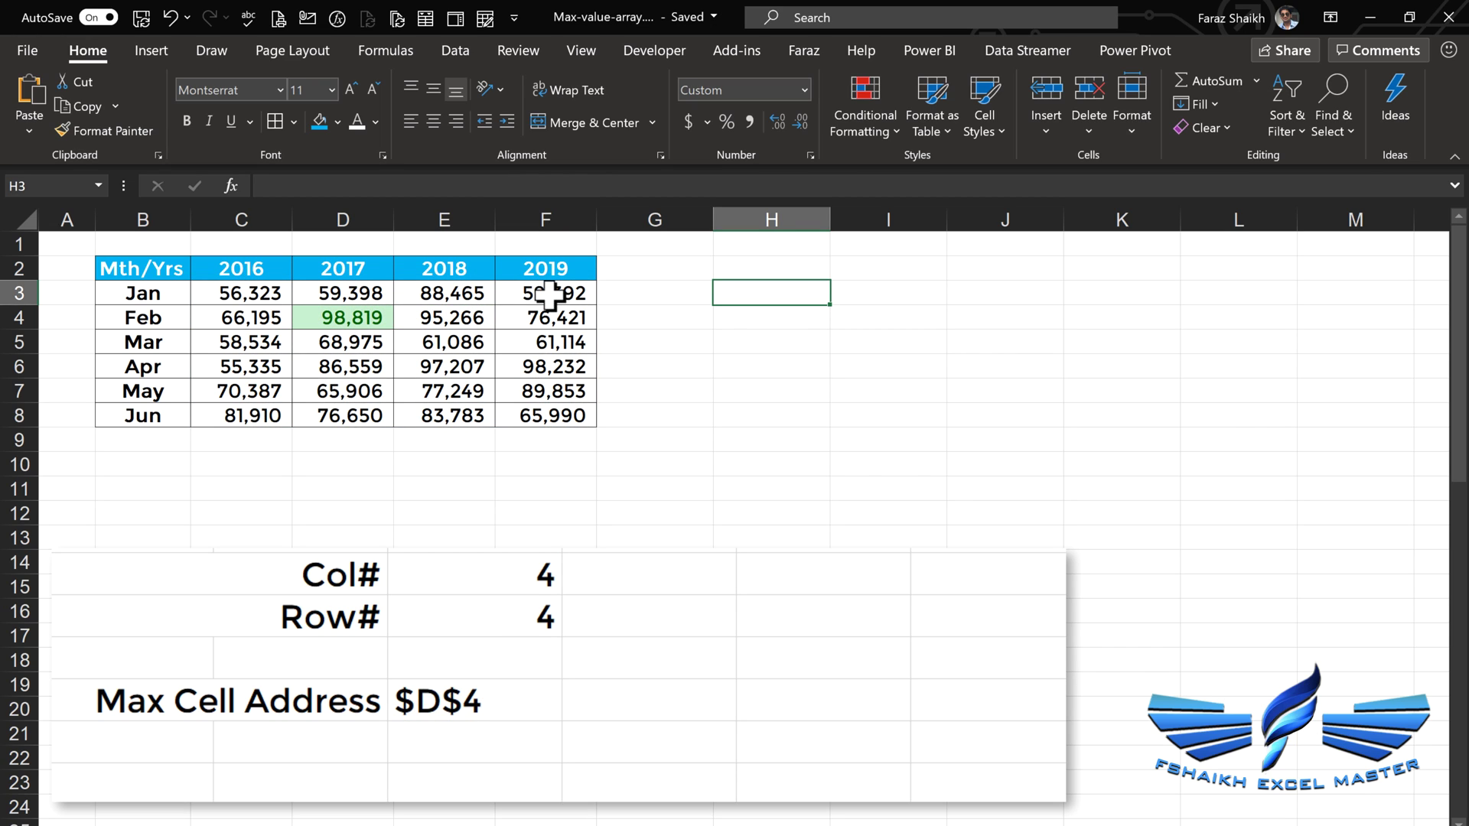
key(F9)
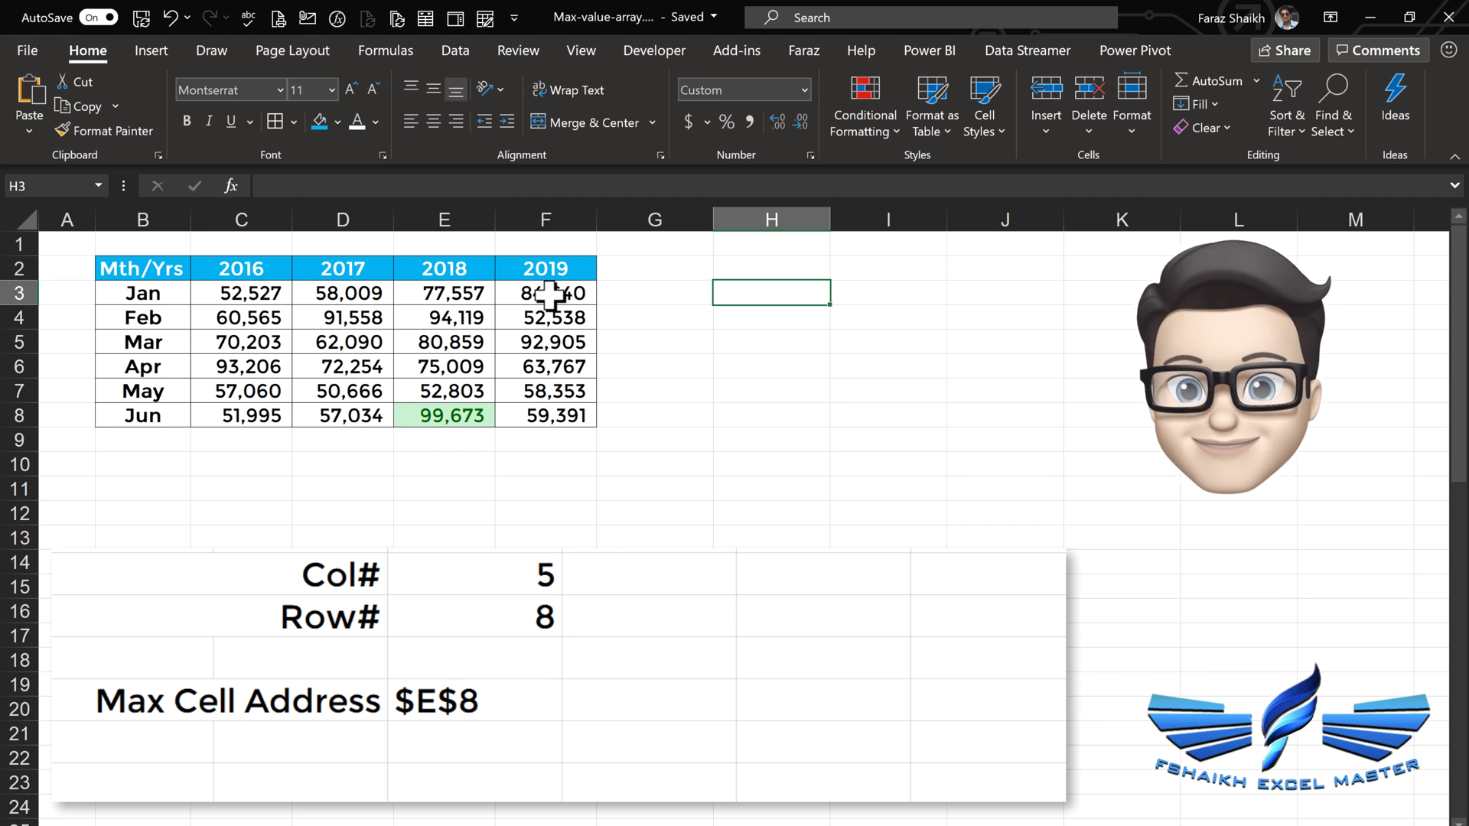
key(F9)
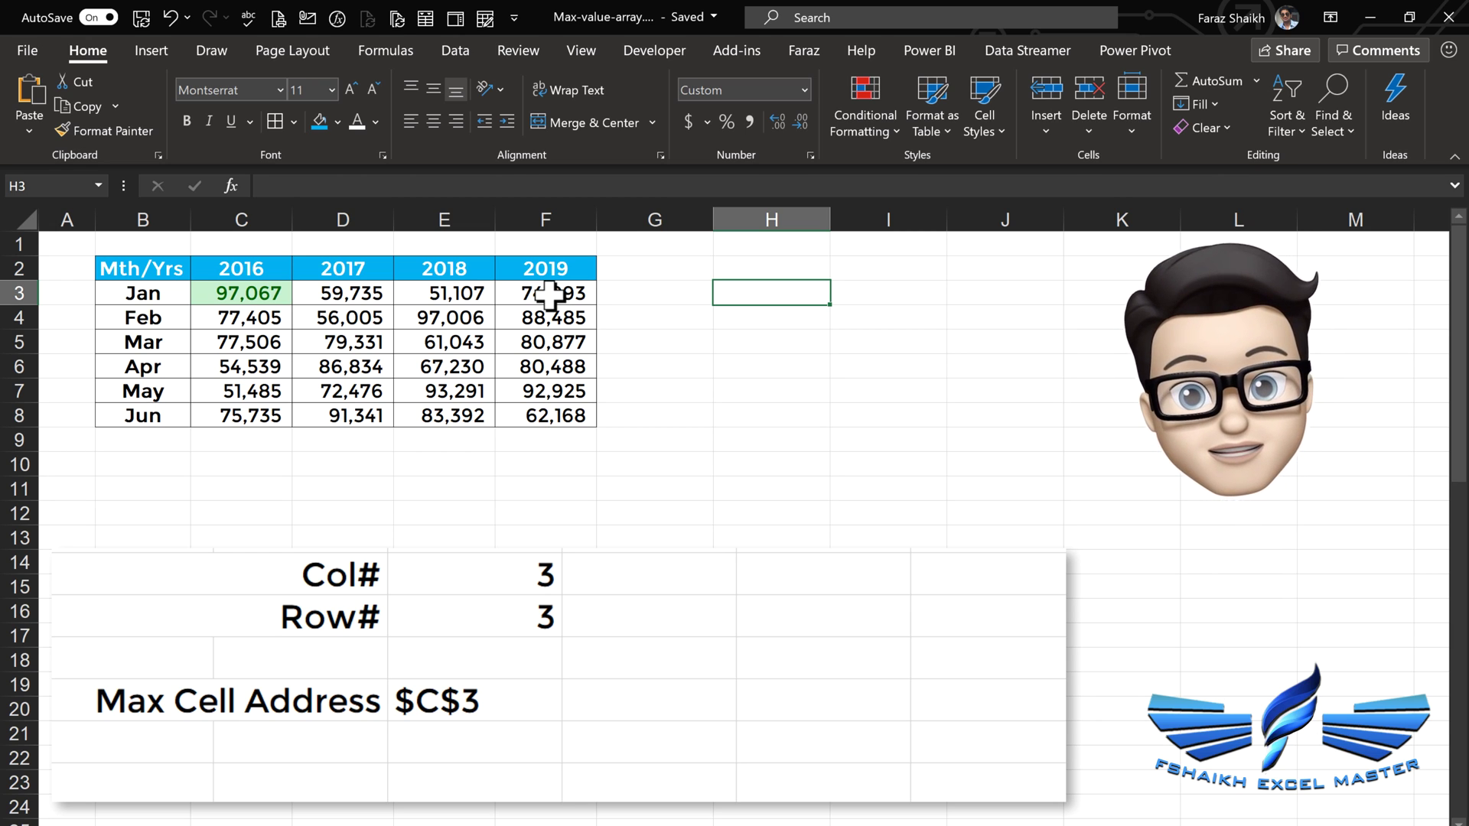
key(Left)
key(Left)
key(Left)
key(Left)
key(Left)
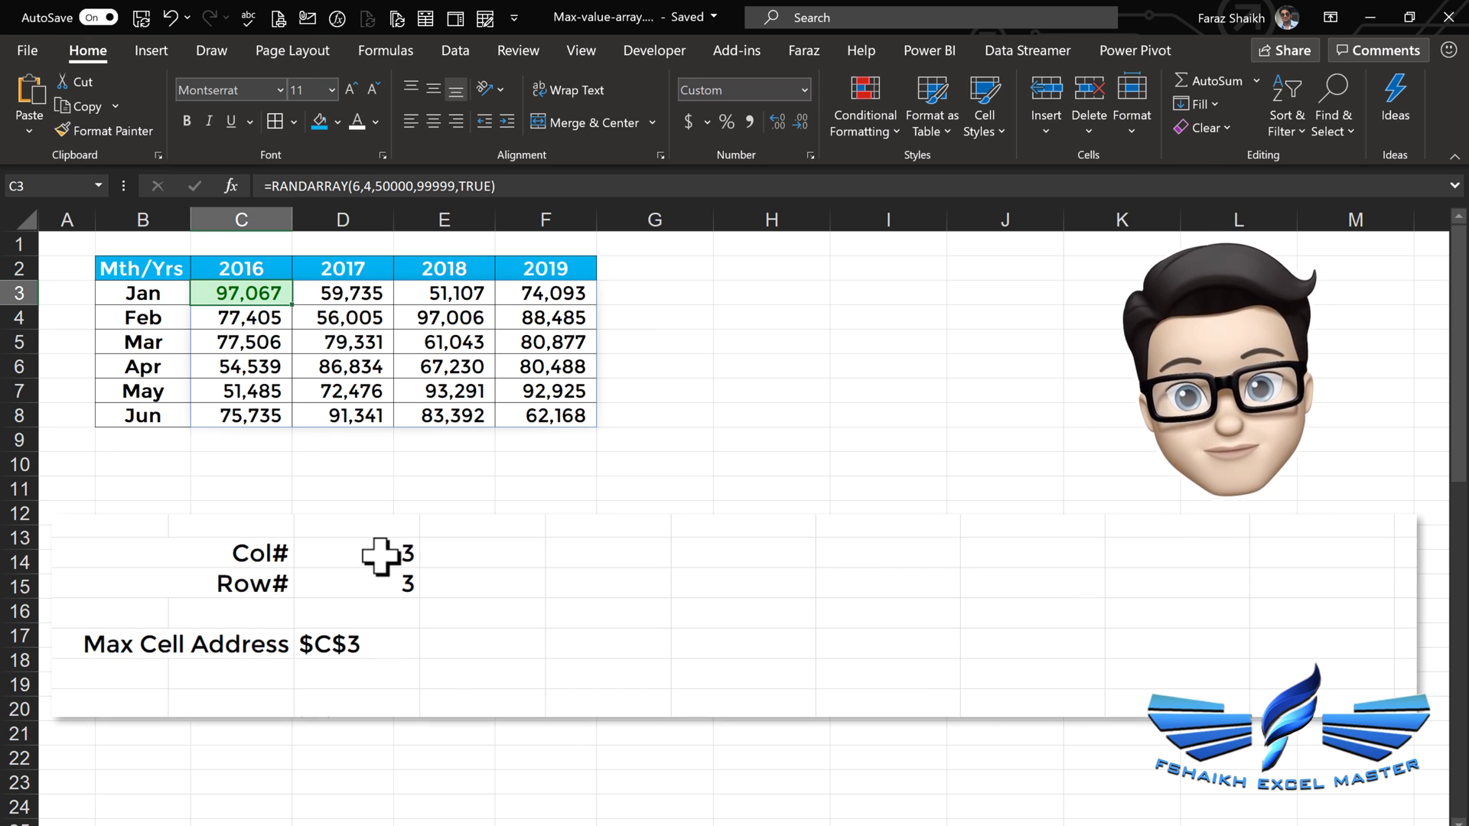
Re-enter the Col# formula in D14 to recalculate the table.
click(381, 556)
double_click(379, 556)
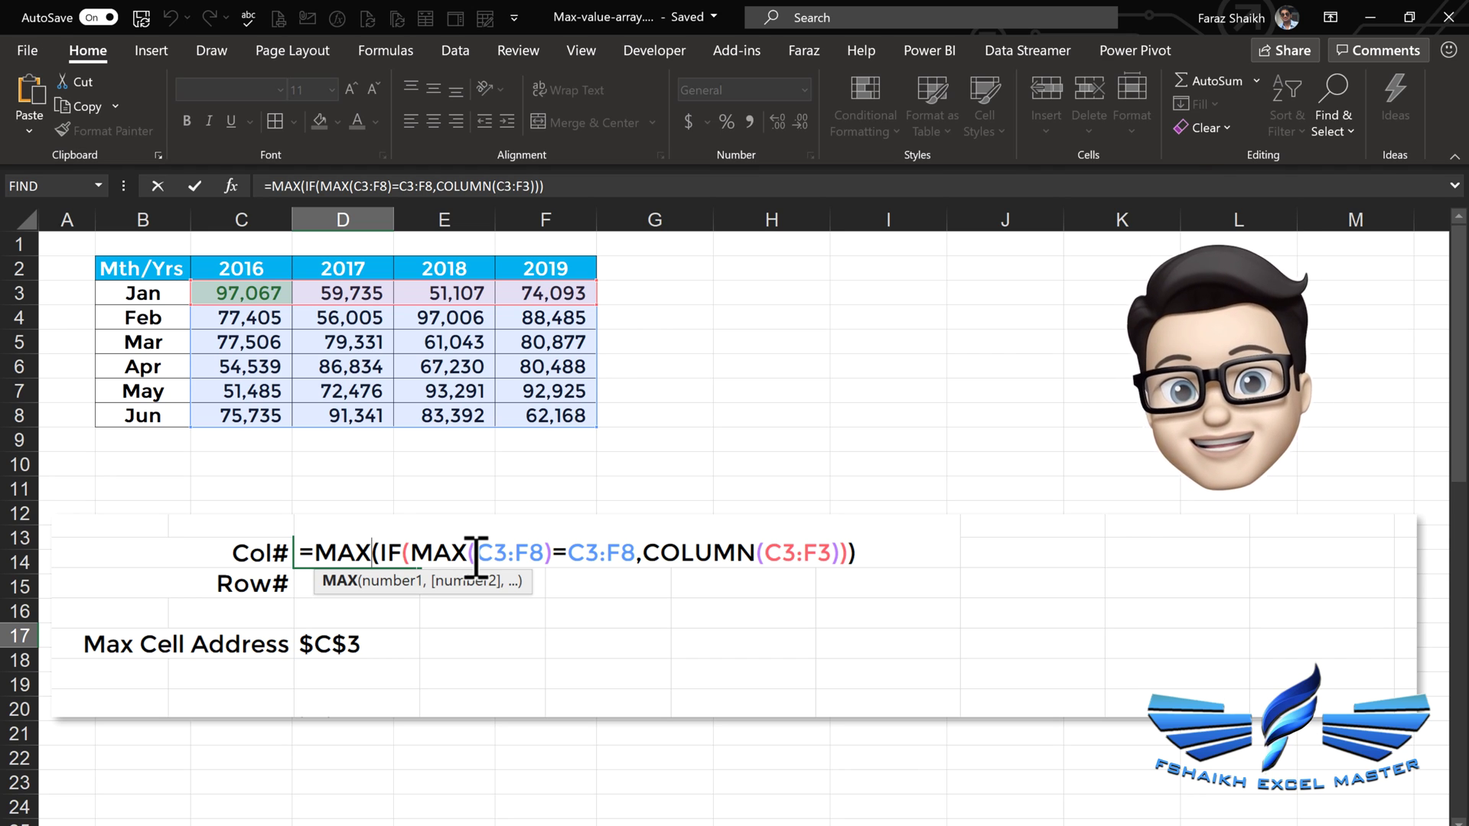
key(ctrl+Return)
Re-enter the Row# formula in D15, leaving the maximum 97,127 at $E$6.
click(397, 579)
double_click(394, 583)
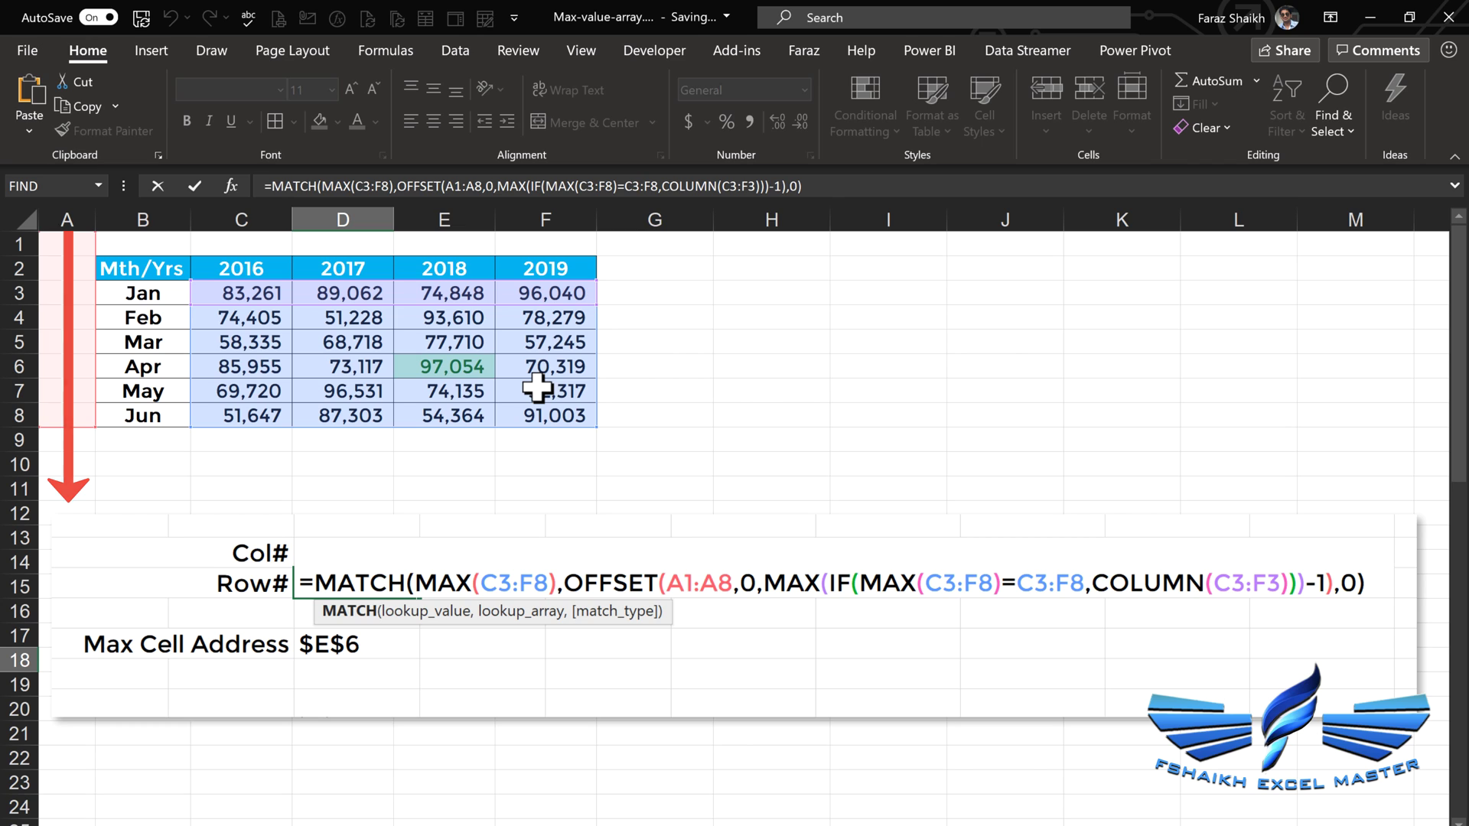
key(Return)
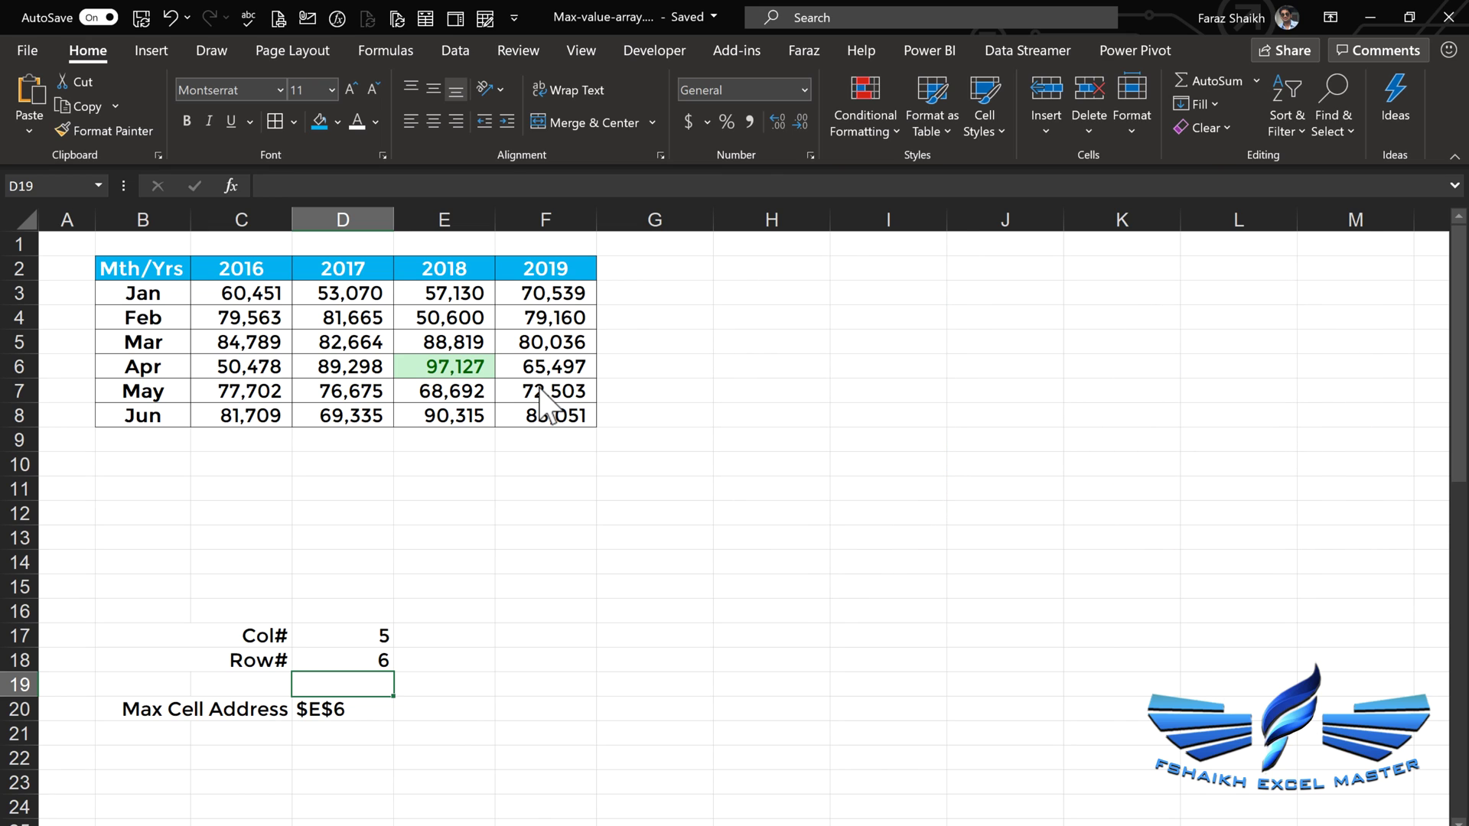
Go to the annotated formulas sheet and move the 'Extract the max value' comment left.
key(ctrl+Page_Down)
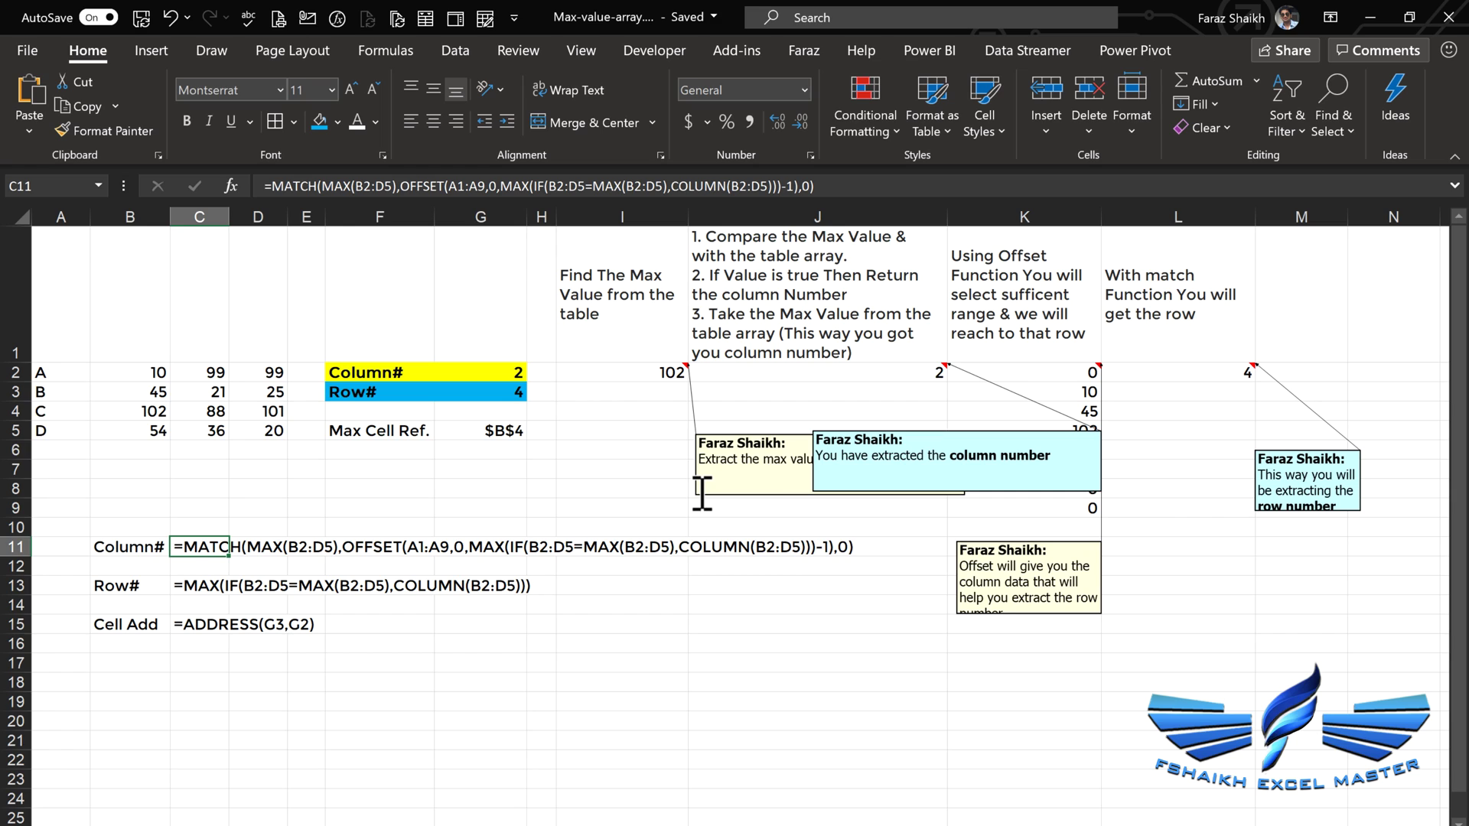
drag(702, 493, 512, 525)
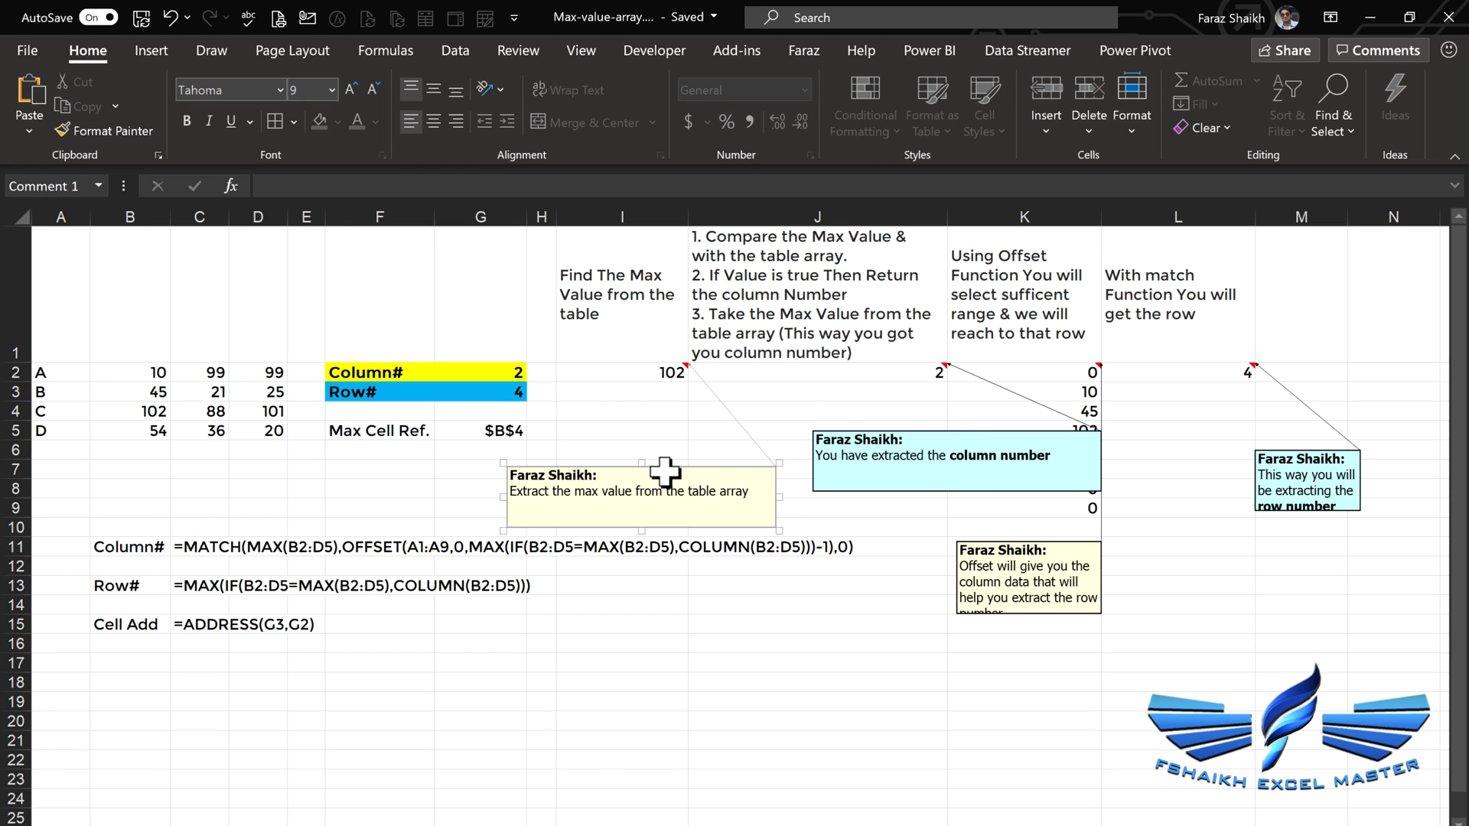